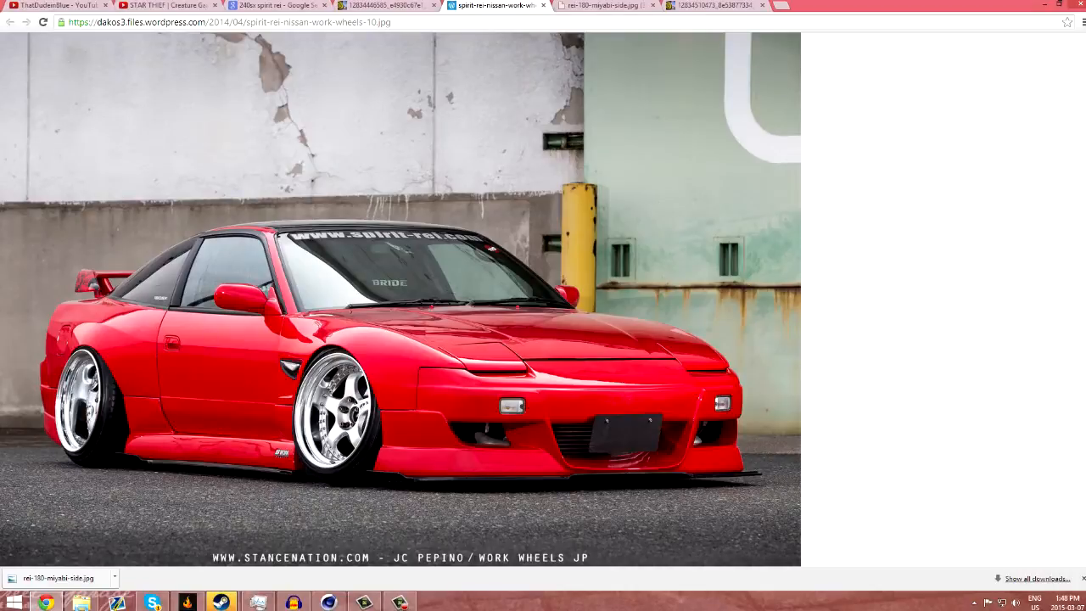
Examine the red Spirit Rei 240SX reference photos open in the browser, including the side view and rear wheel close-up
key(ctrl+Tab)
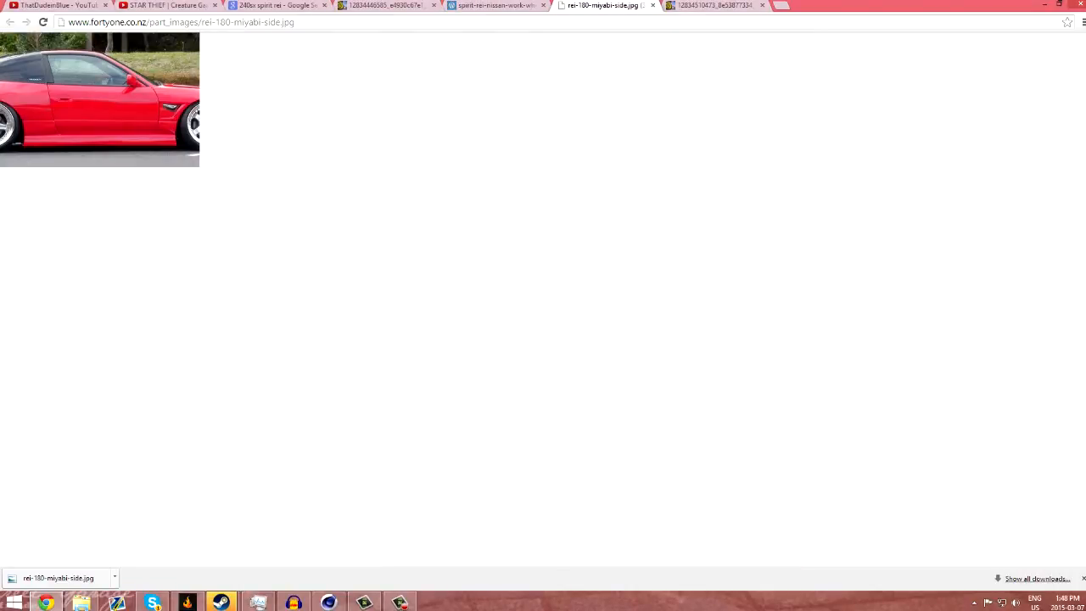
key(ctrl+Tab)
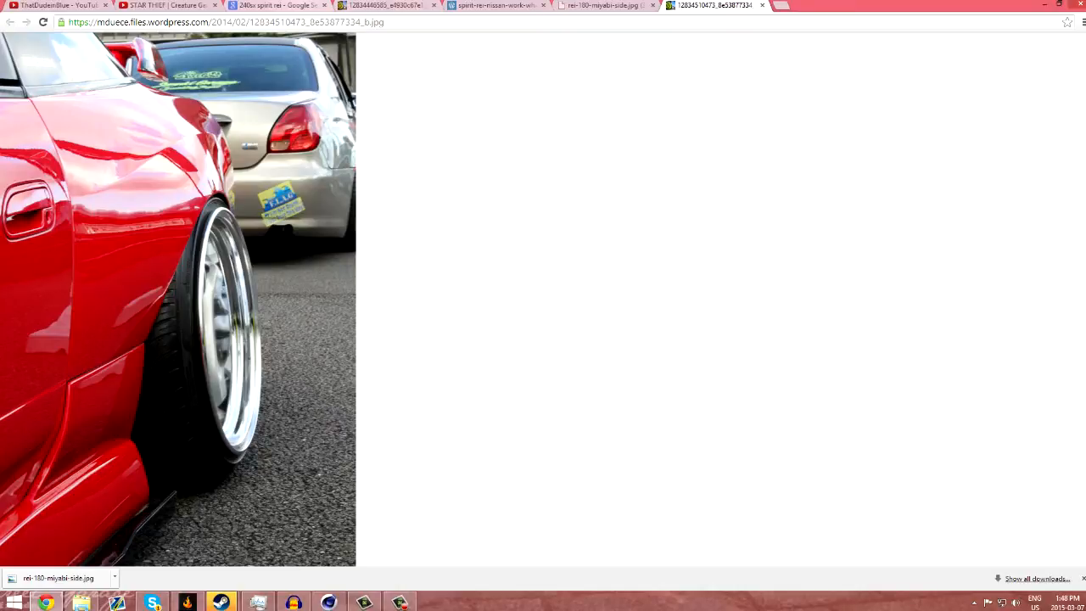
click(286, 5)
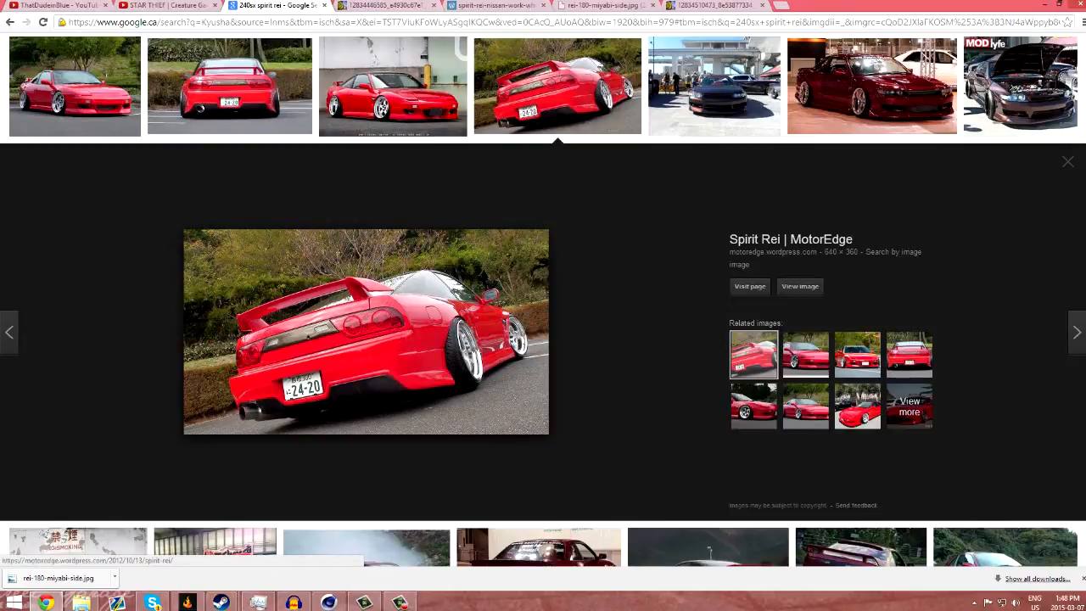
key(ctrl+Tab)
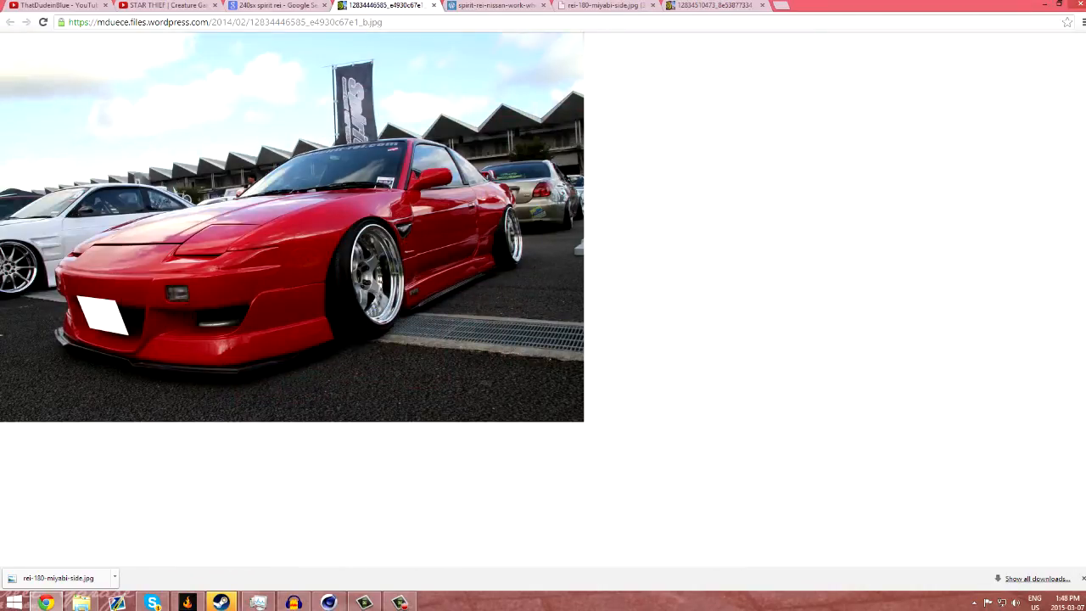
key(ctrl+Tab)
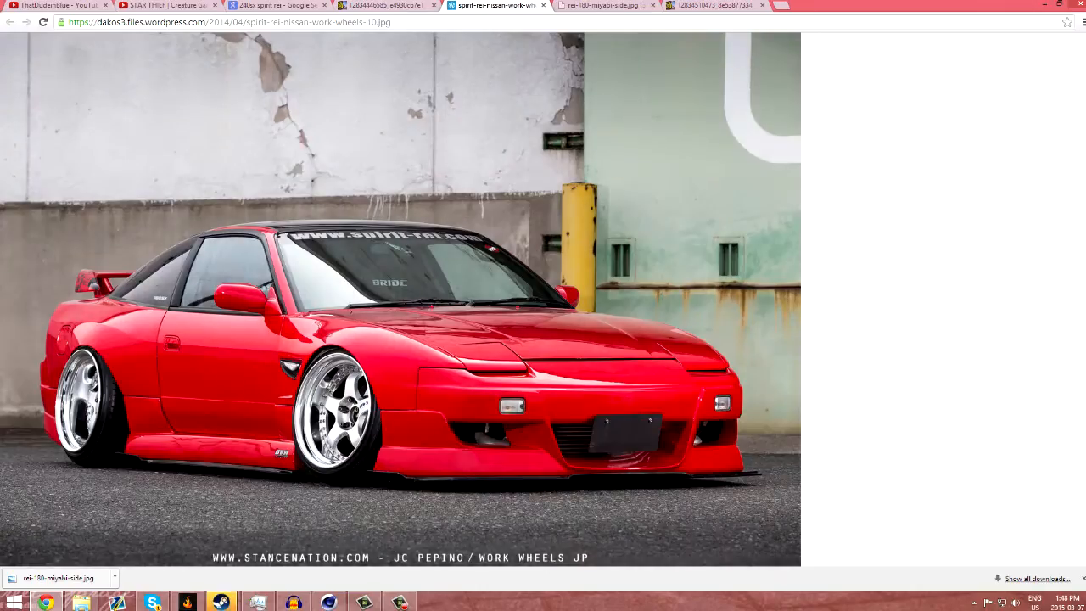
key(ctrl+Tab)
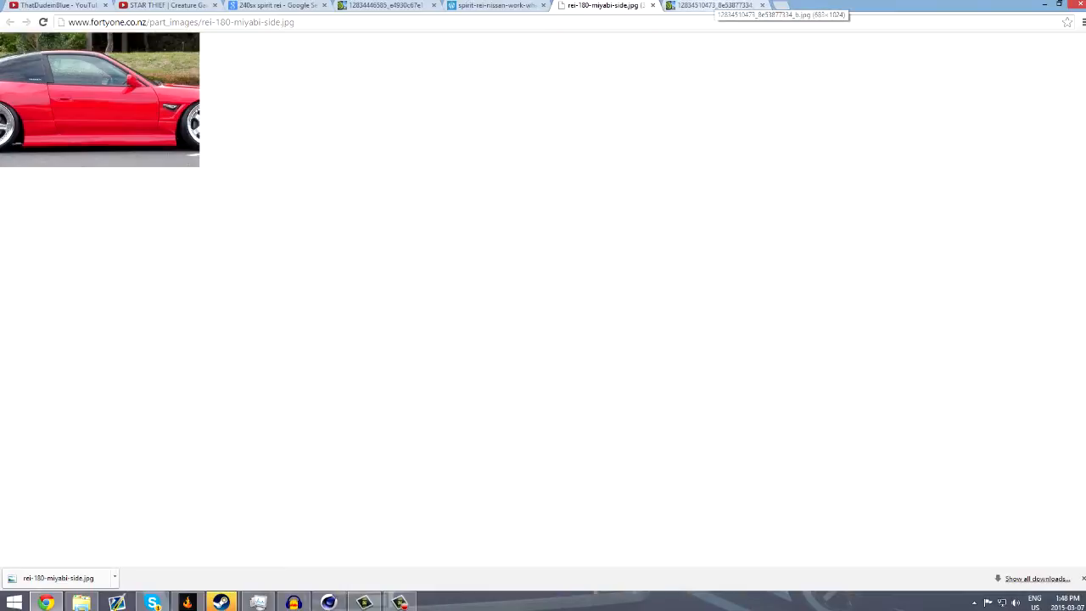
click(711, 6)
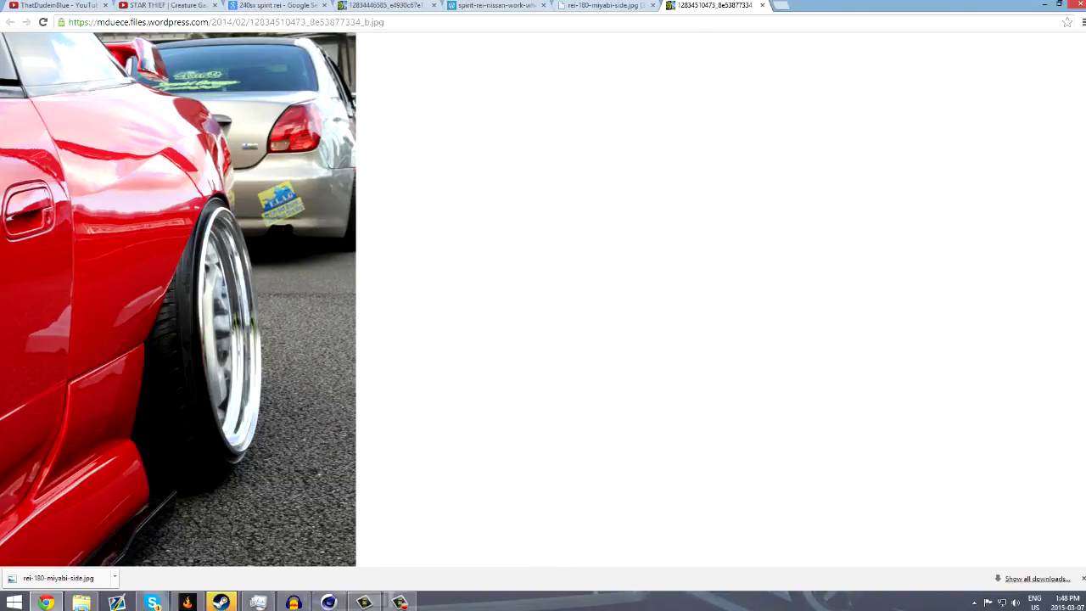
mouse_move(328, 602)
key(ctrl+shift+Tab)
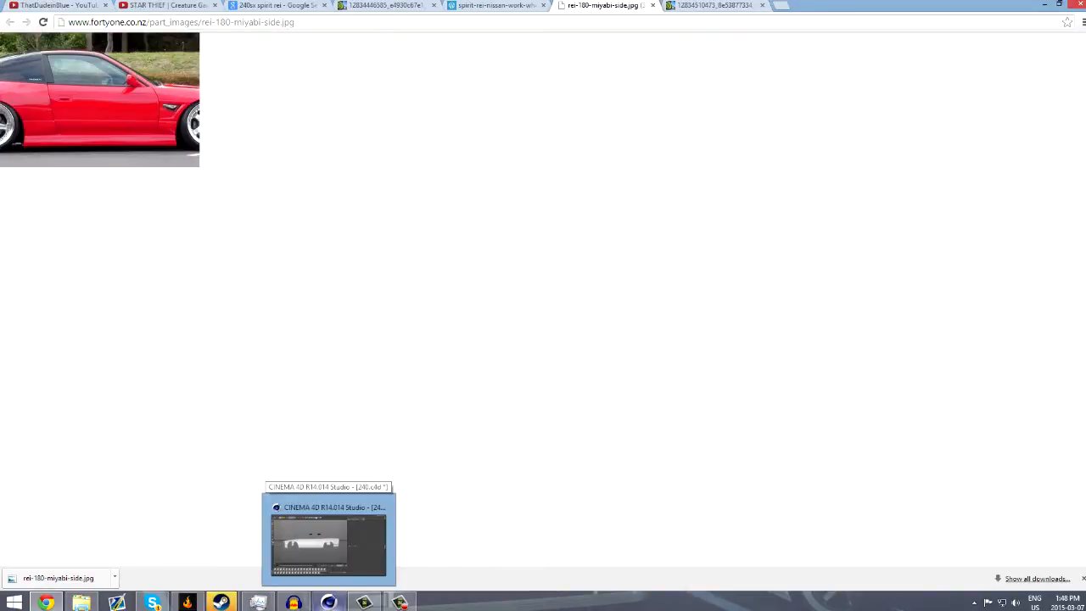
Switch to CINEMA 4D and show the car body in a maximized Right view
click(328, 543)
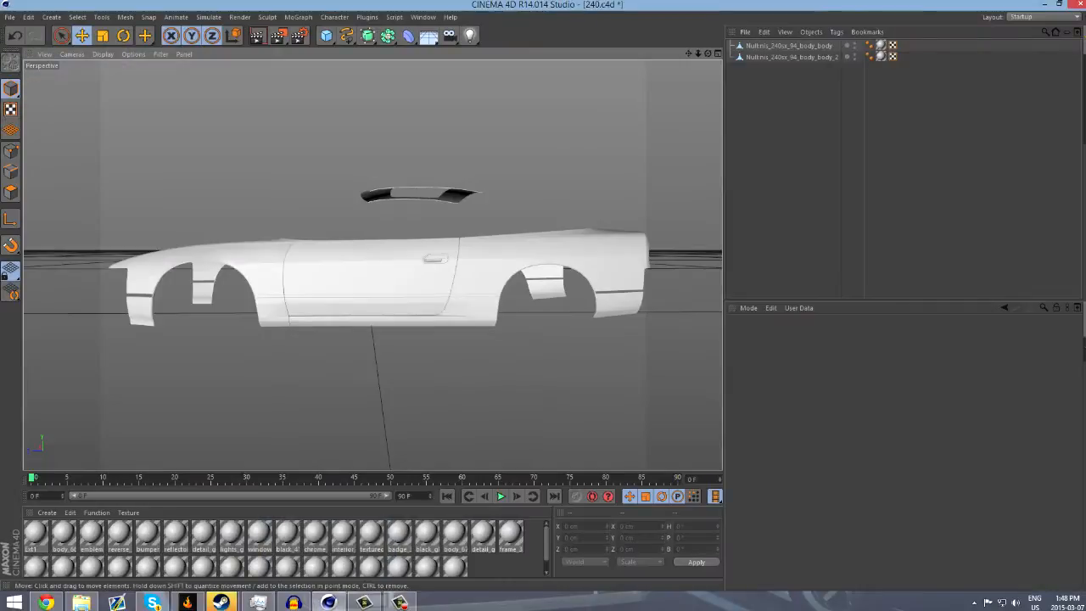
drag(708, 54, 780, 54)
alt+drag(254, 176, 463, 175)
scroll(463, 176, down, 2)
scroll(463, 176, down, 2)
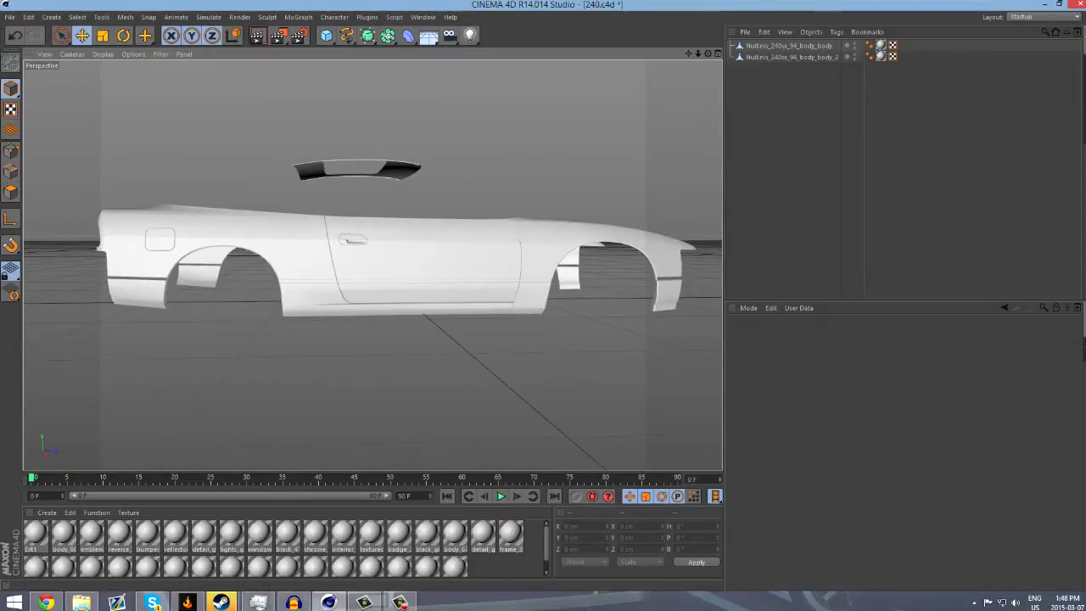
mouse_move(372, 264)
alt+mouse_down()
mouse_move(363, 281)
mouse_move(237, 266)
mouse_move(501, 266)
mouse_move(339, 266)
mouse_move(398, 264)
mouse_move(372, 264)
alt+mouse_up()
key(F5)
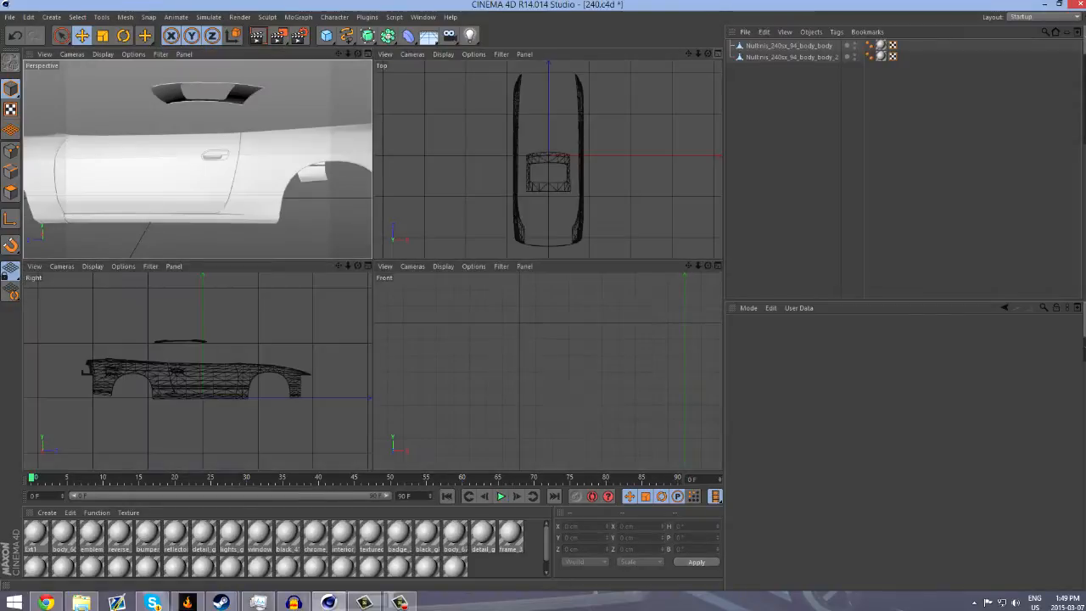
click(367, 267)
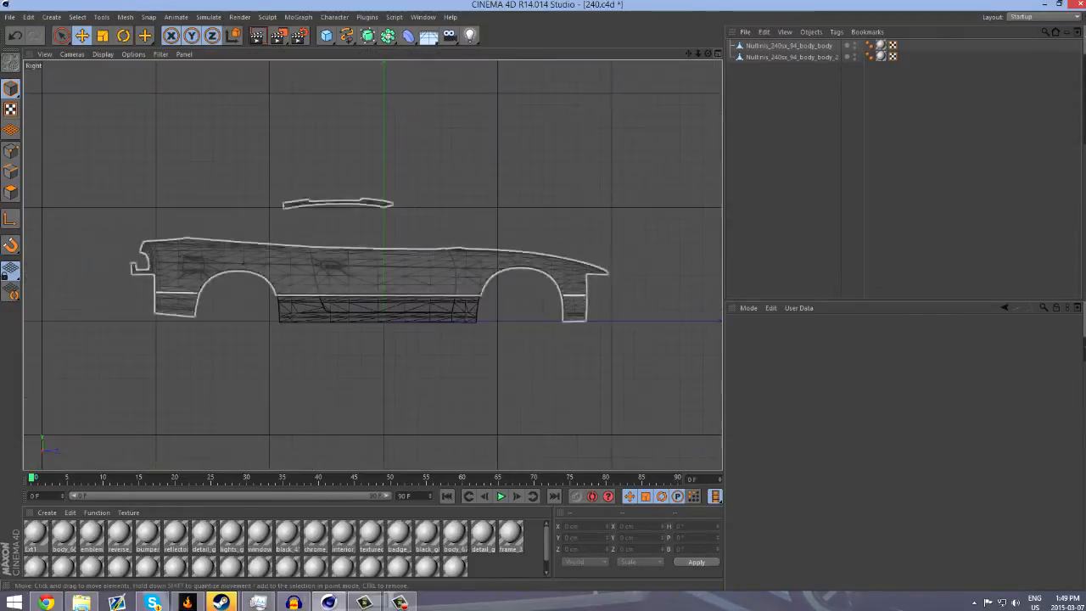
click(46, 603)
click(329, 602)
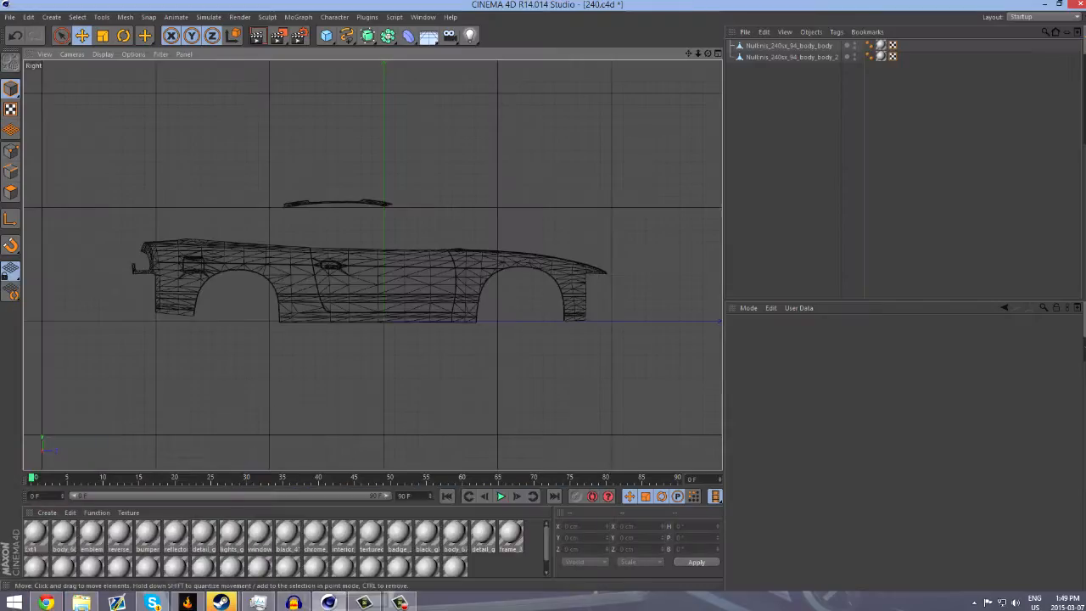
Load rei-180-miyabi-side.jpg from the Desktop as the Right view's background image and enlarge it to a Size X of 3462
click(134, 55)
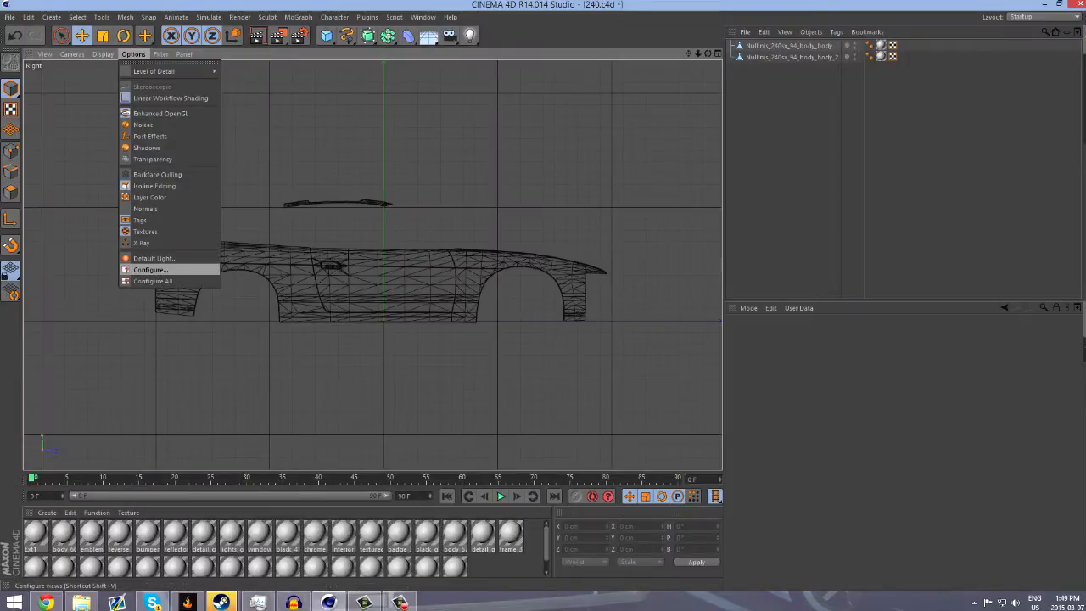
click(150, 270)
click(871, 334)
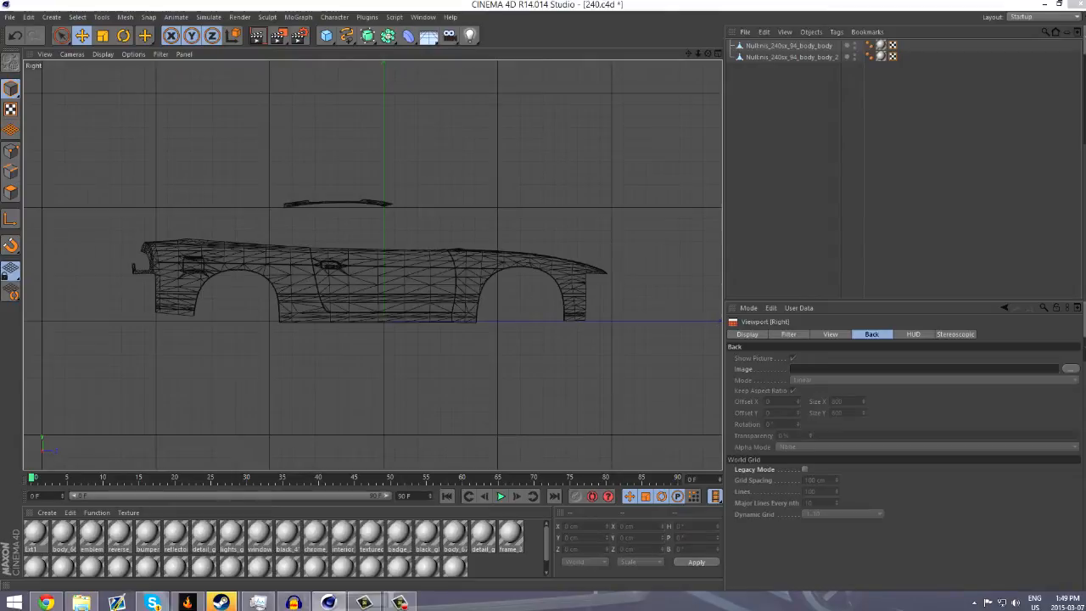
click(1070, 369)
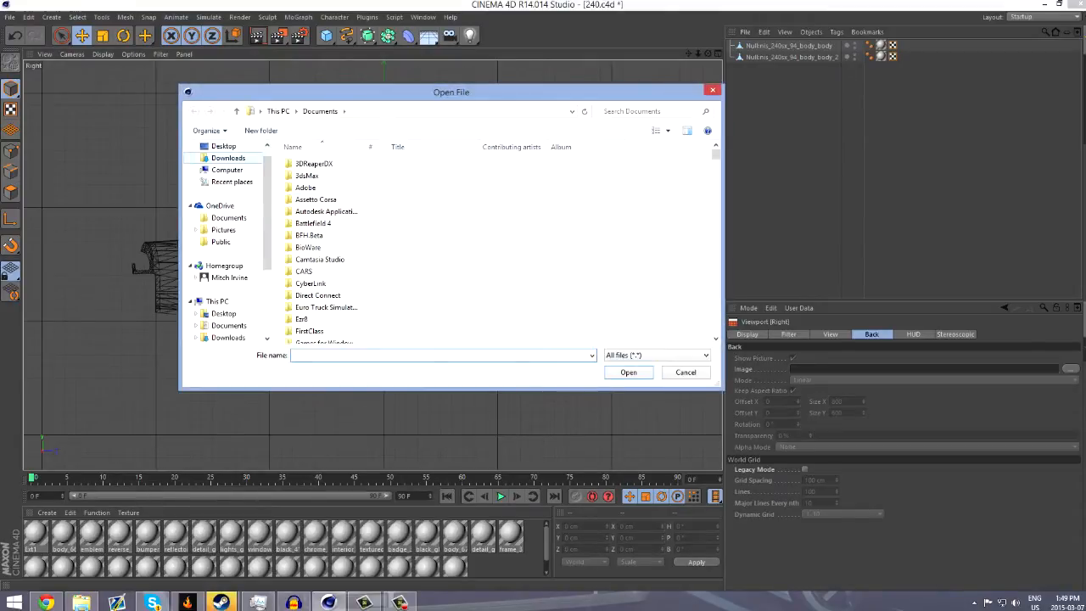
click(223, 146)
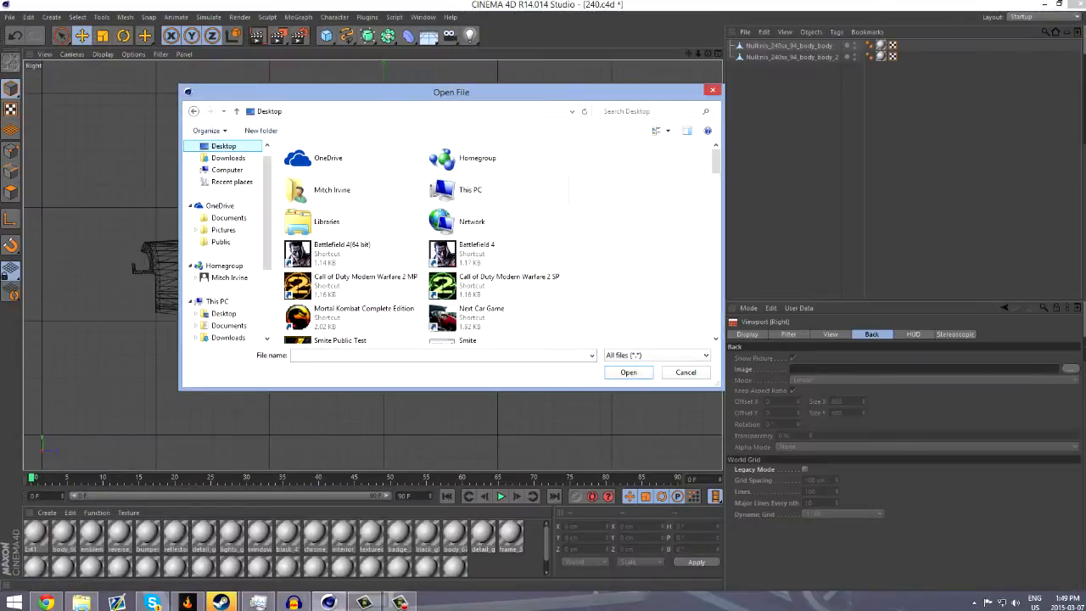
click(441, 355)
text(re)
click(331, 377)
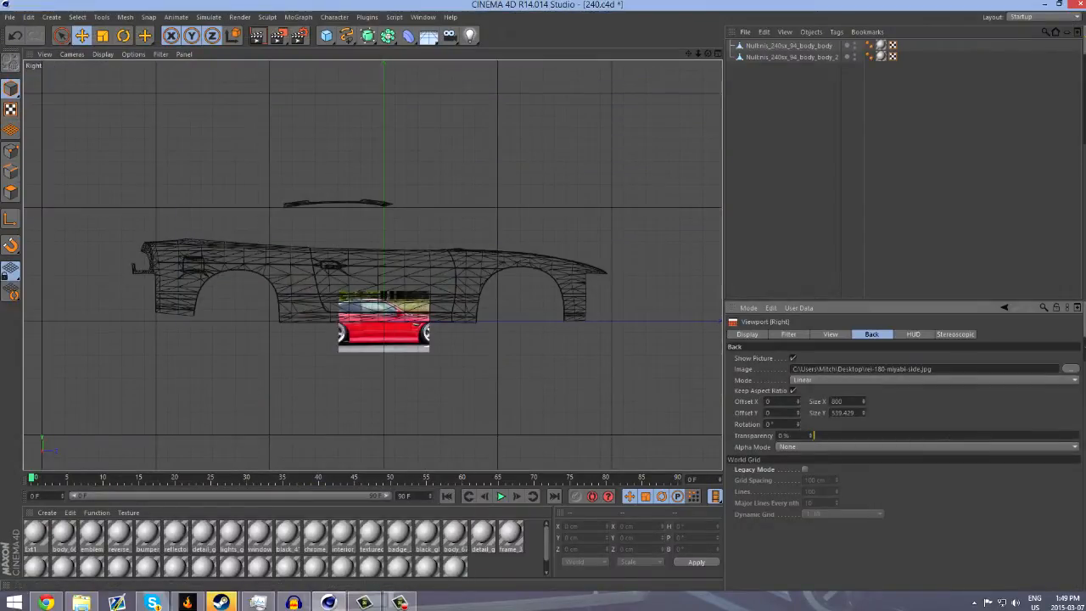
drag(863, 401, 864, 280)
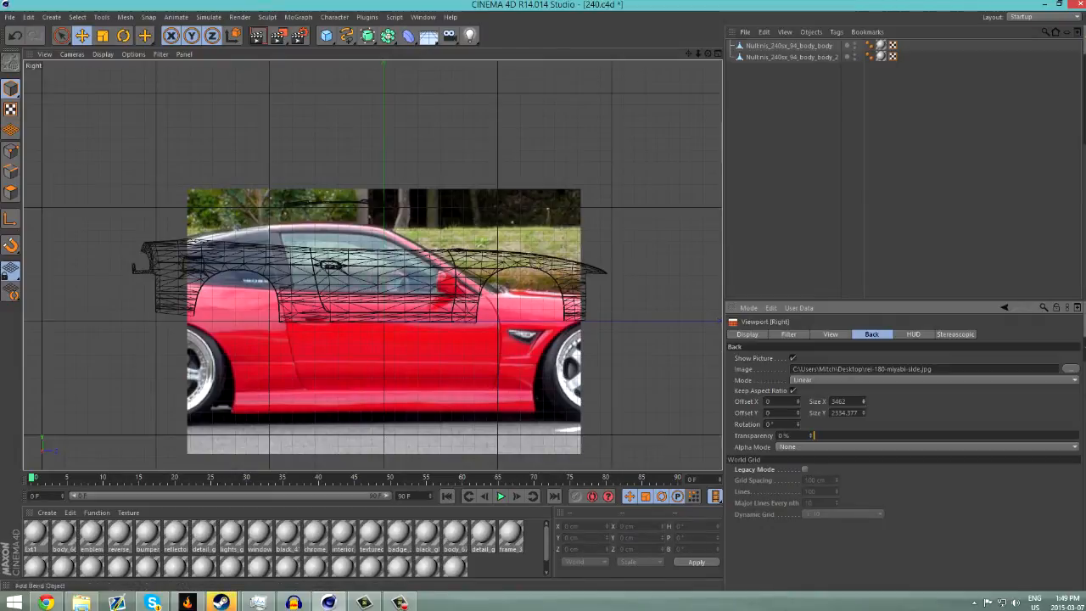
Add a plane, rotate it to a 90° bank with quantizing on, and lower it to Y -605.652 cm over the side skirt
click(326, 34)
click(429, 72)
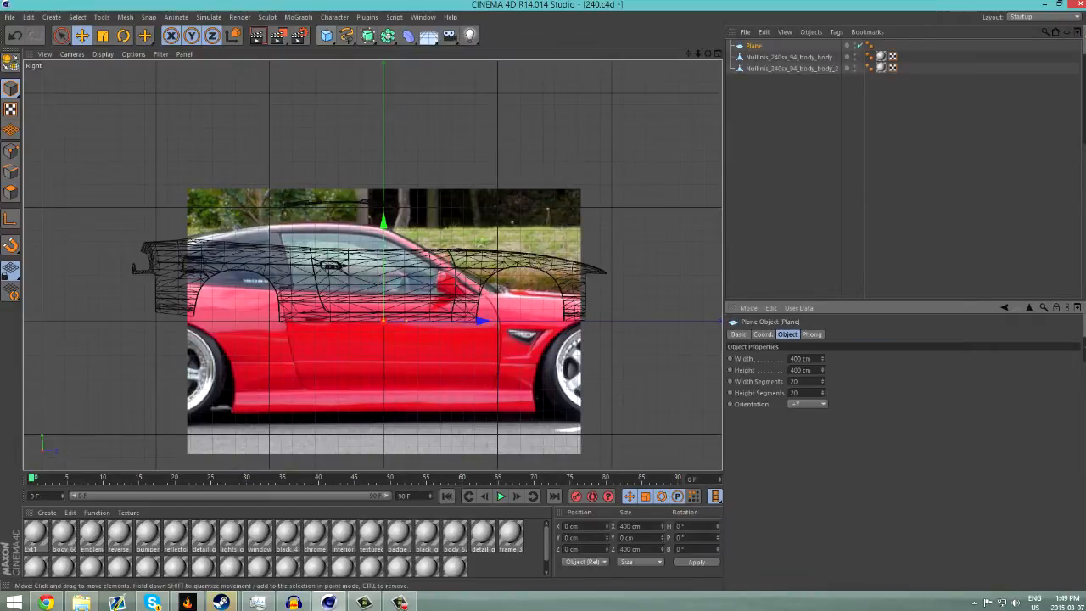
drag(384, 286, 384, 357)
click(124, 35)
drag(10, 245, 59, 299)
drag(383, 360, 383, 401)
Reduce the plane to 1 width segment and 1 height segment and make it editable
click(753, 46)
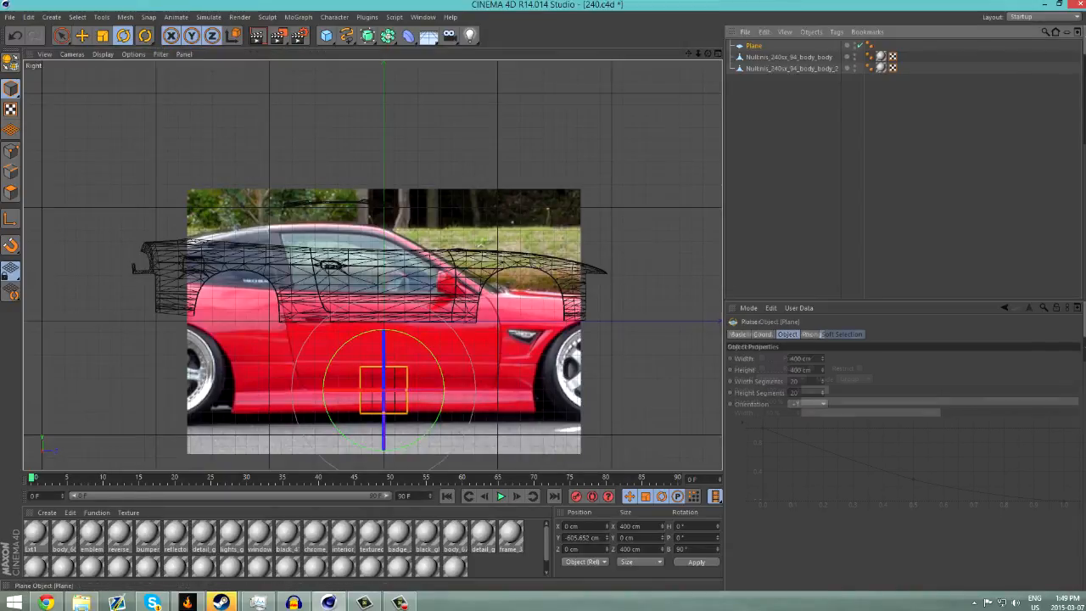
double_click(794, 382)
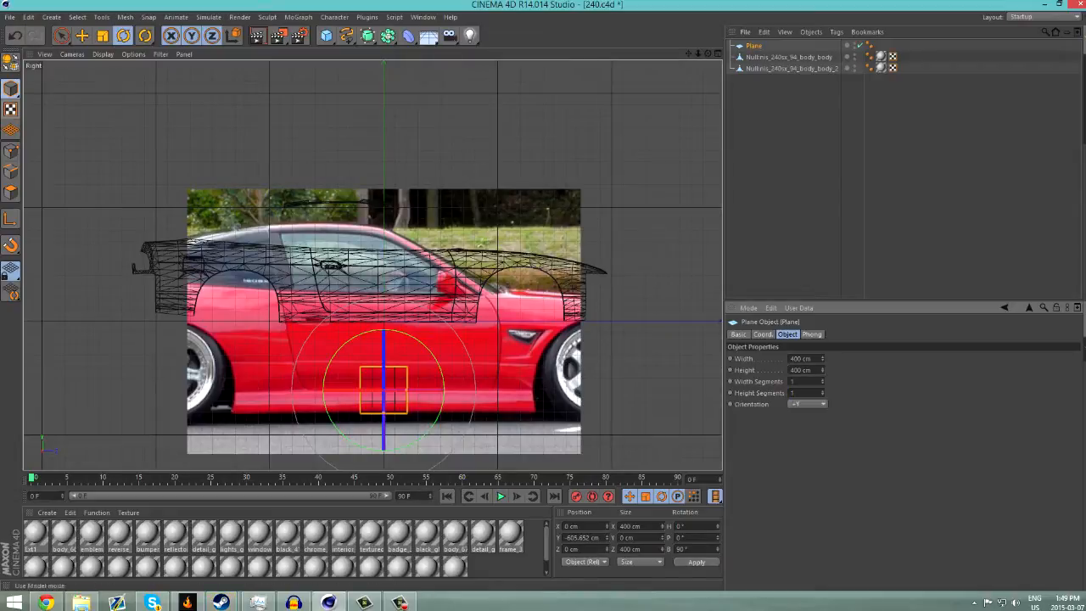
click(10, 63)
Move the plane's side and upper edges inward to shrink it to 180 cm by 50 cm at side skirt height
key(e)
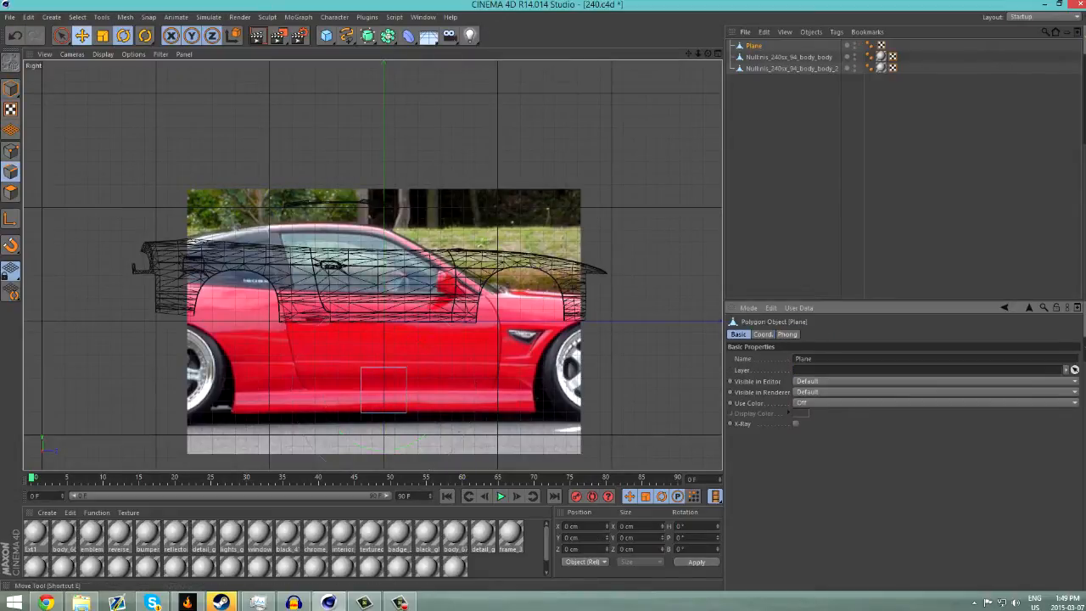
drag(307, 389, 266, 389)
click(363, 367)
drag(363, 455, 363, 609)
drag(364, 556, 365, 460)
scroll(365, 461, up, 5)
scroll(364, 460, up, 3)
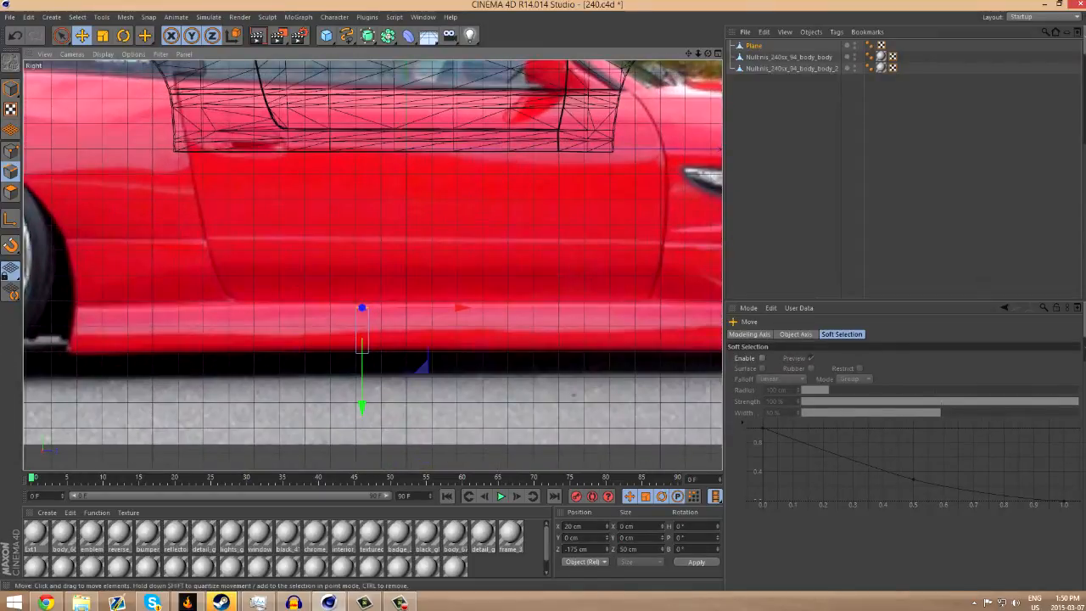
Move the whole plane to Z -1090 cm beside the rear wheel and raise it about 250 cm to the body line
click(11, 88)
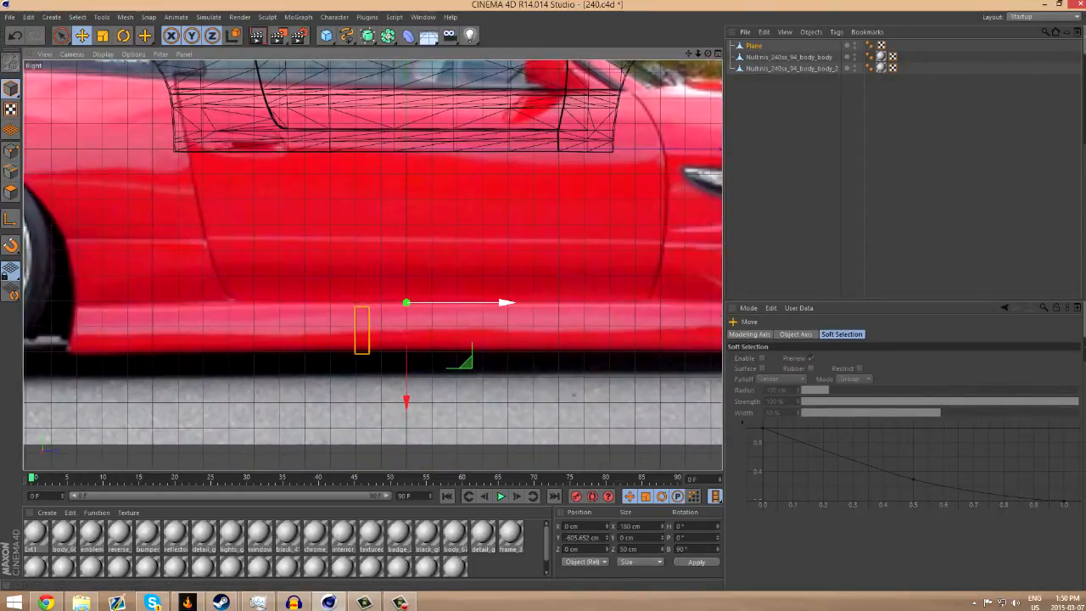
drag(501, 302, 224, 302)
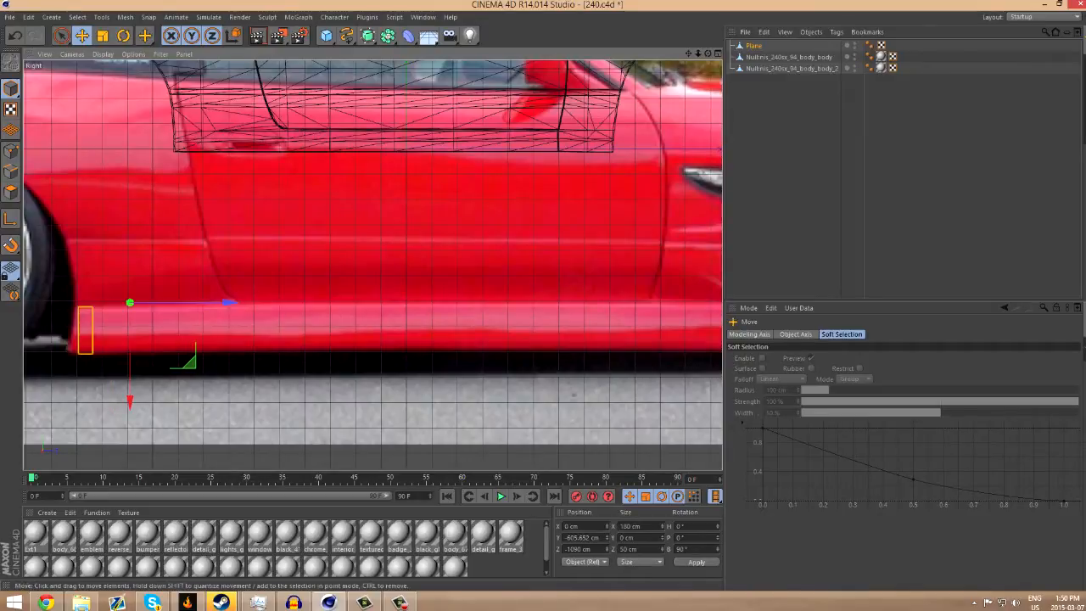
drag(130, 394, 130, 329)
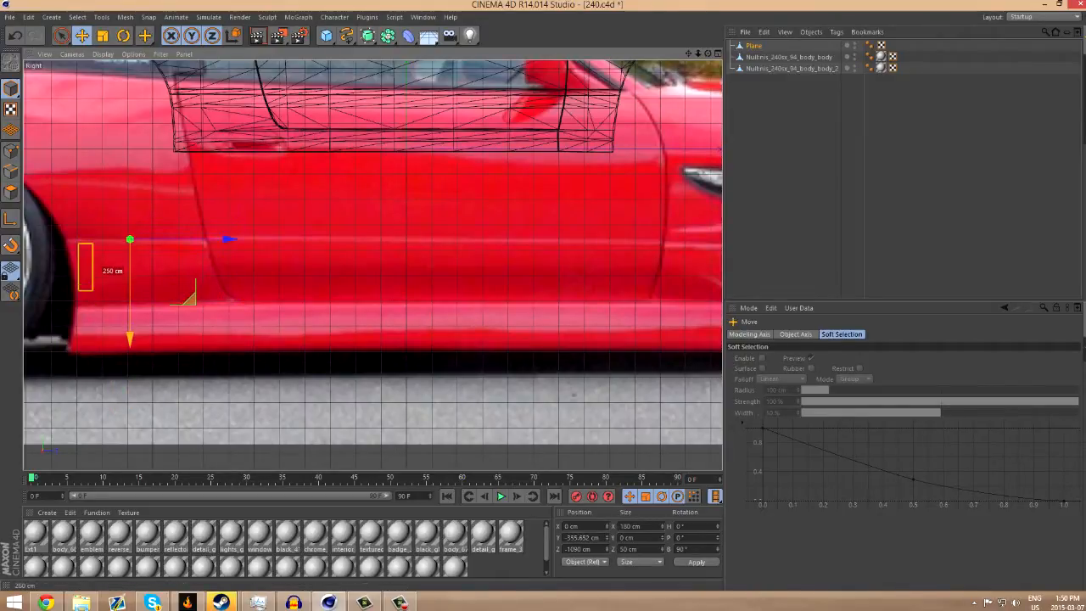
Widen the plane to 110 cm by moving its door-side edge, and raise the plane 20 cm onto the body line
click(10, 171)
scroll(65, 296, up, 5)
click(130, 229)
drag(39, 226, 76, 227)
click(132, 172)
click(10, 89)
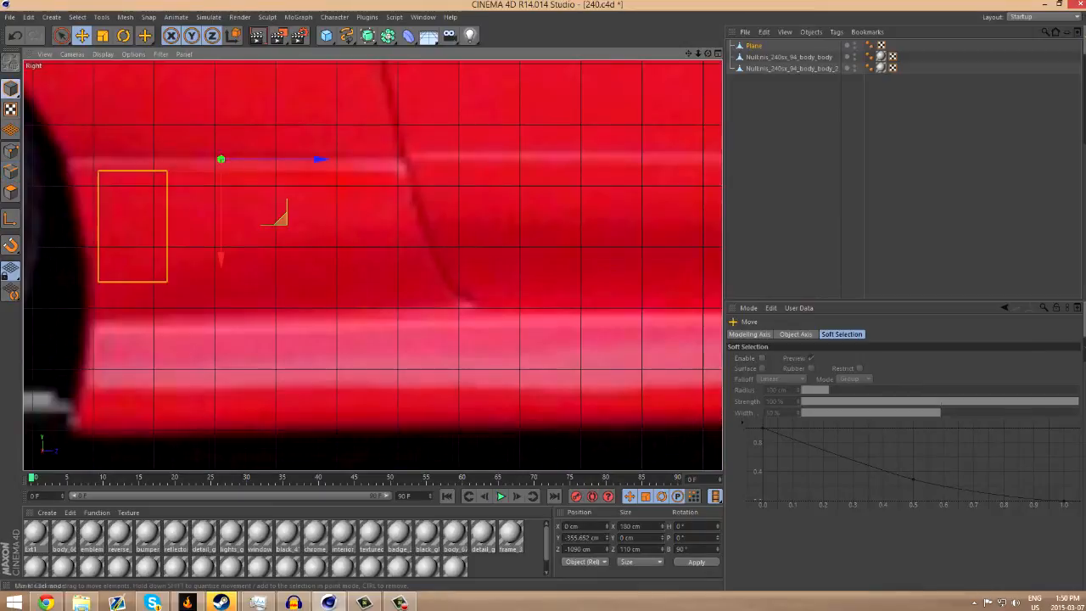
drag(220, 212, 221, 200)
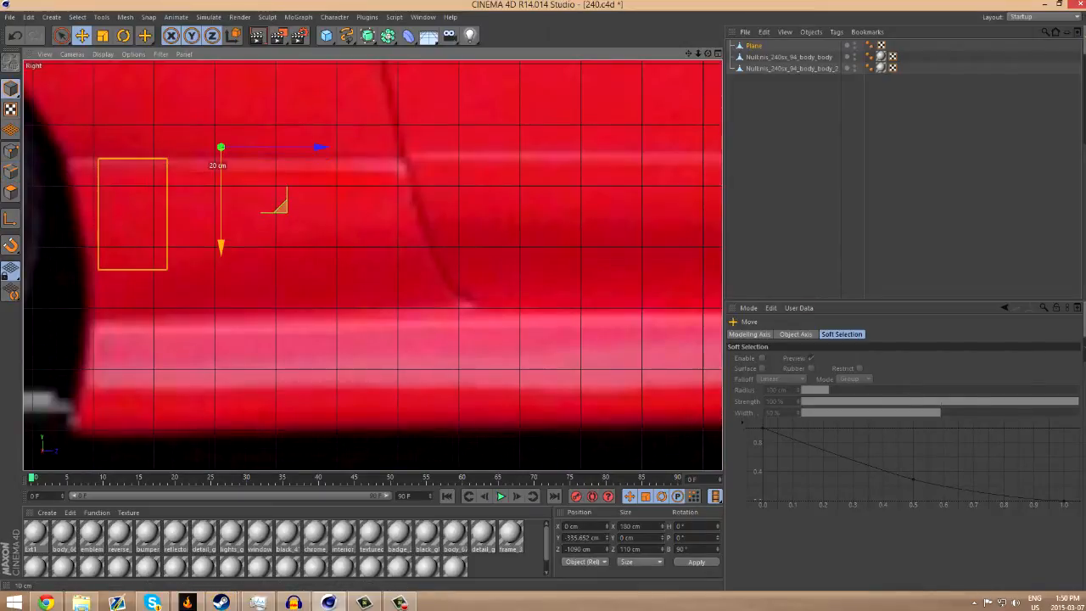
Turn off quantizing and move the plane's two wheel-side corner points to follow the rear wheel arch
drag(10, 245, 61, 299)
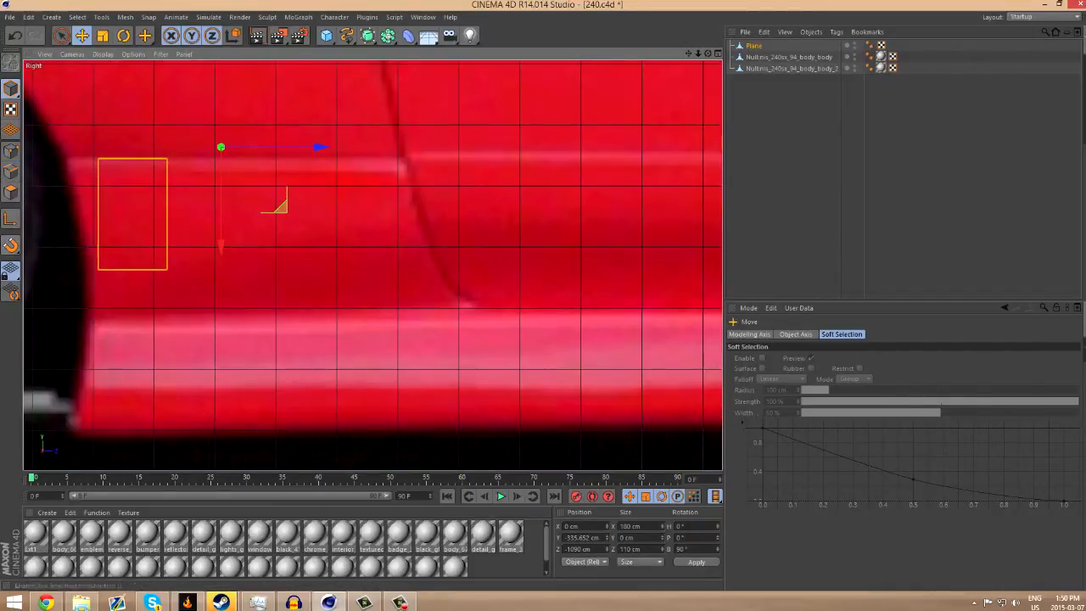
click(10, 151)
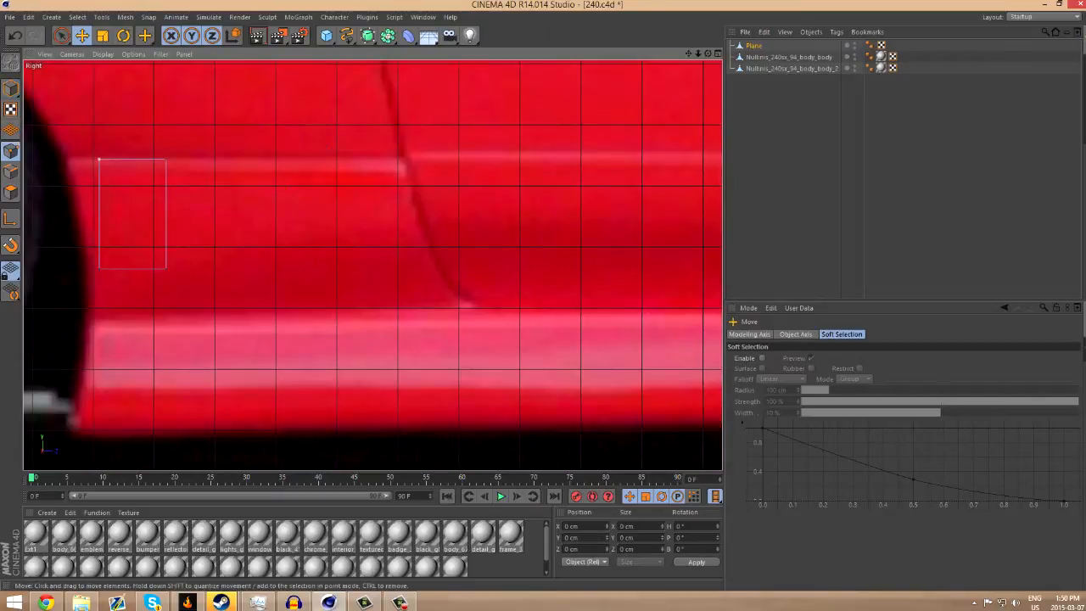
drag(152, 213, 121, 216)
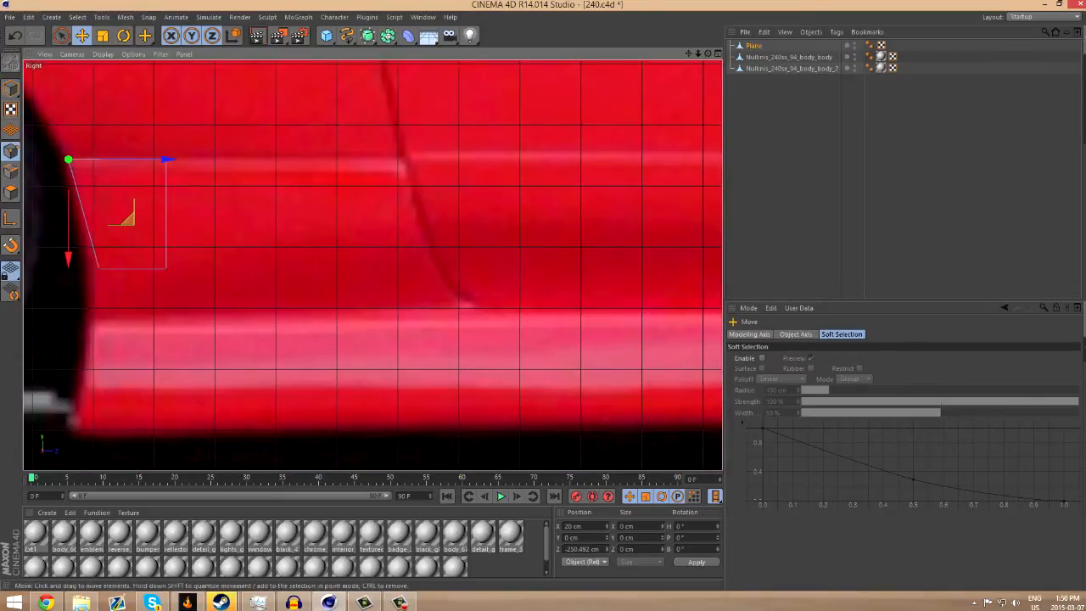
click(98, 268)
drag(158, 322, 146, 326)
click(127, 208)
Extrude the plane's door-side edge into three more segments along the body line, ending at the rear door seam
click(10, 172)
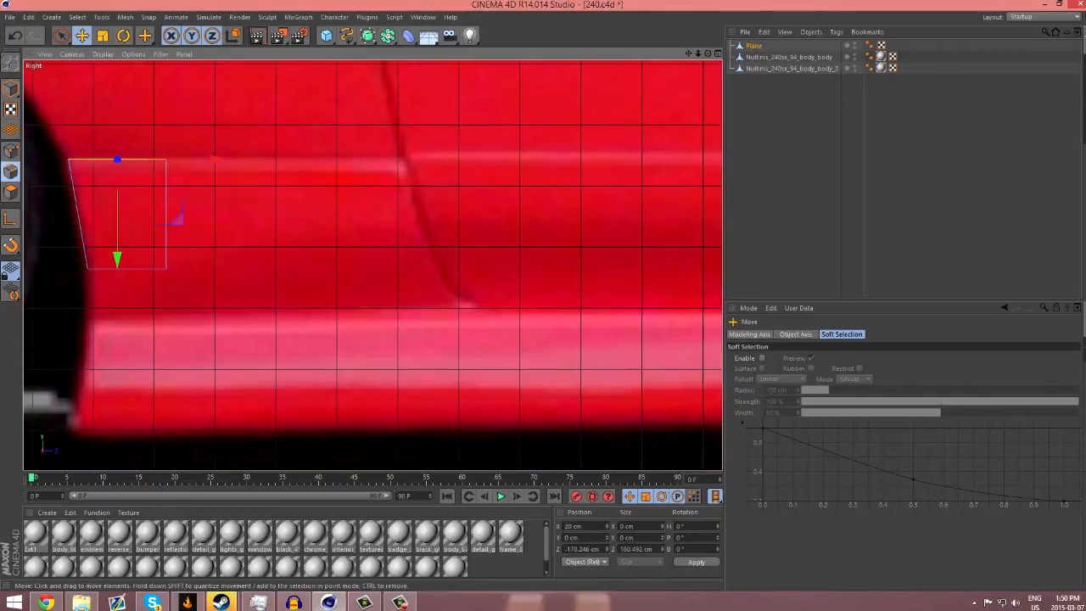
click(166, 213)
ctrl+drag(70, 214, 159, 214)
ctrl+drag(194, 271, 341, 273)
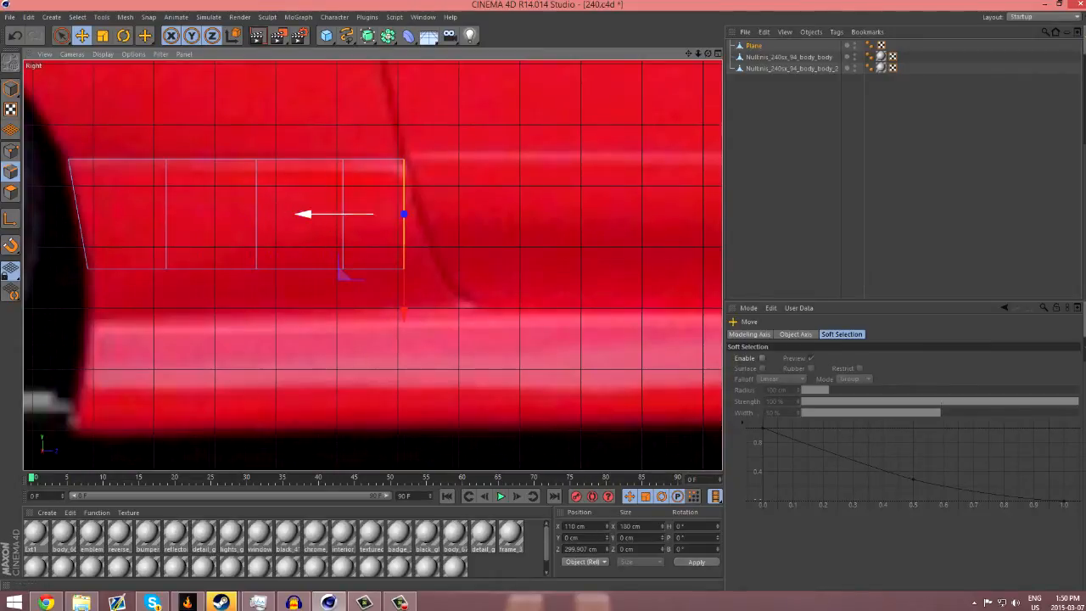
Move the plane's lower door-side corner point to Z about 349 cm so the edge follows the rear door seam
click(10, 151)
click(404, 268)
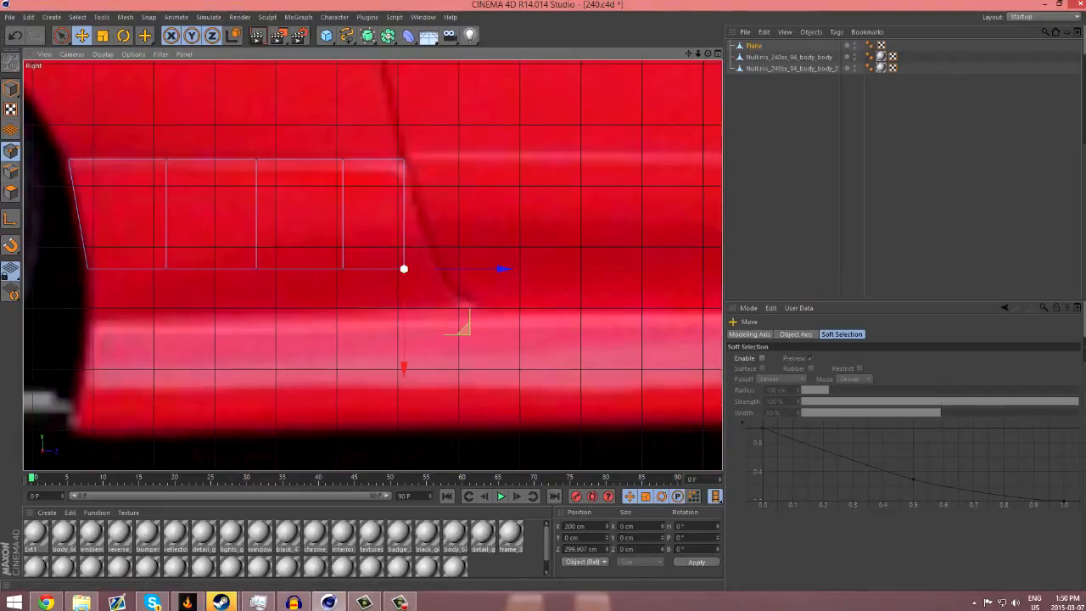
drag(501, 269, 531, 269)
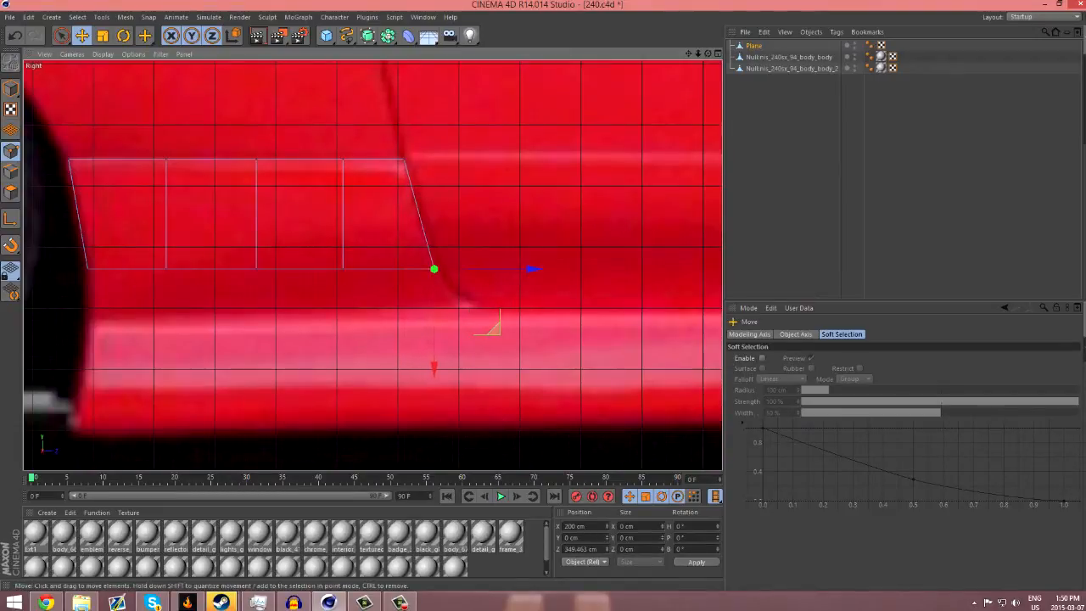
Extrude the plane's four bottom edges downward about 71 cm to the top of the sill
click(10, 170)
click(127, 269)
shift+click(212, 269)
shift+click(299, 269)
shift+click(387, 269)
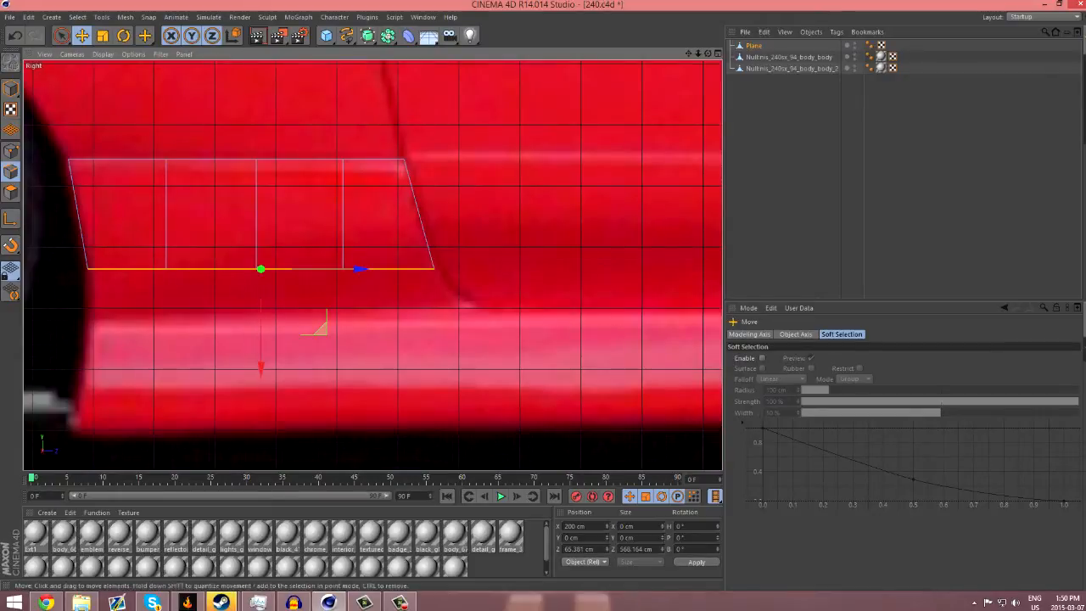
ctrl+drag(260, 268, 267, 295)
key(ctrl+z)
ctrl+drag(260, 348, 261, 391)
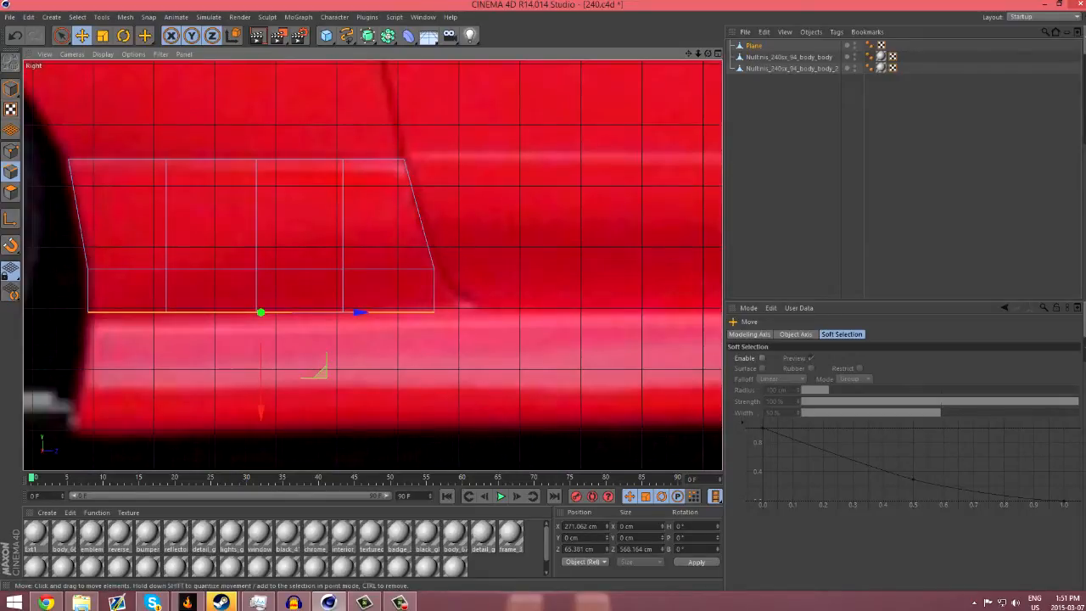
Move the new row's lower door-side corner point to Z about 409 cm, at the foot of the door seam
click(10, 151)
click(434, 311)
drag(530, 311, 567, 311)
scroll(484, 357, down, 2)
scroll(484, 358, down, 1)
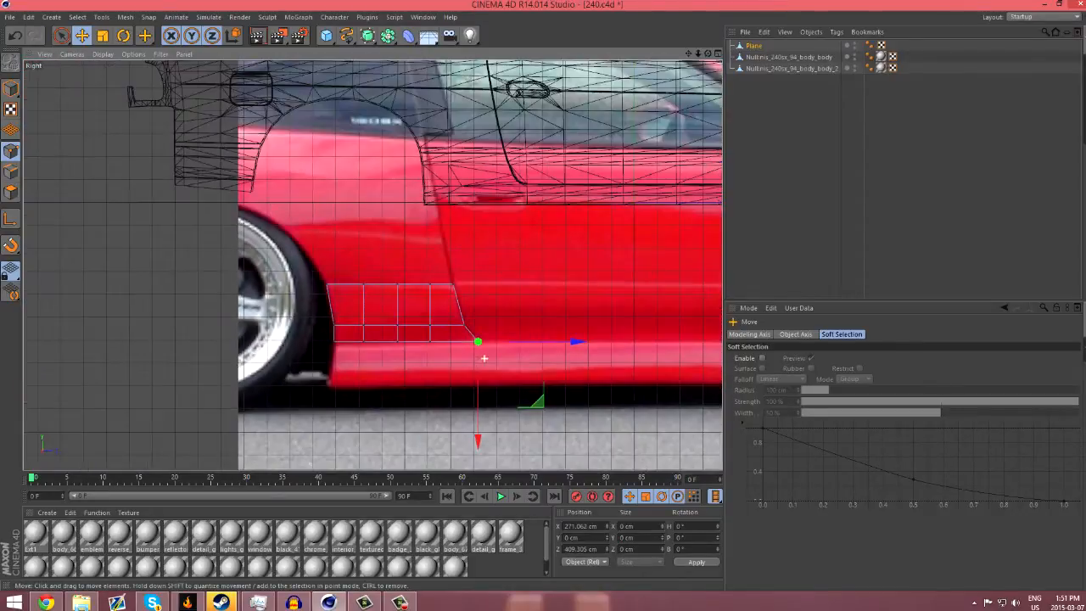
alt+middle_drag(554, 343, 373, 266)
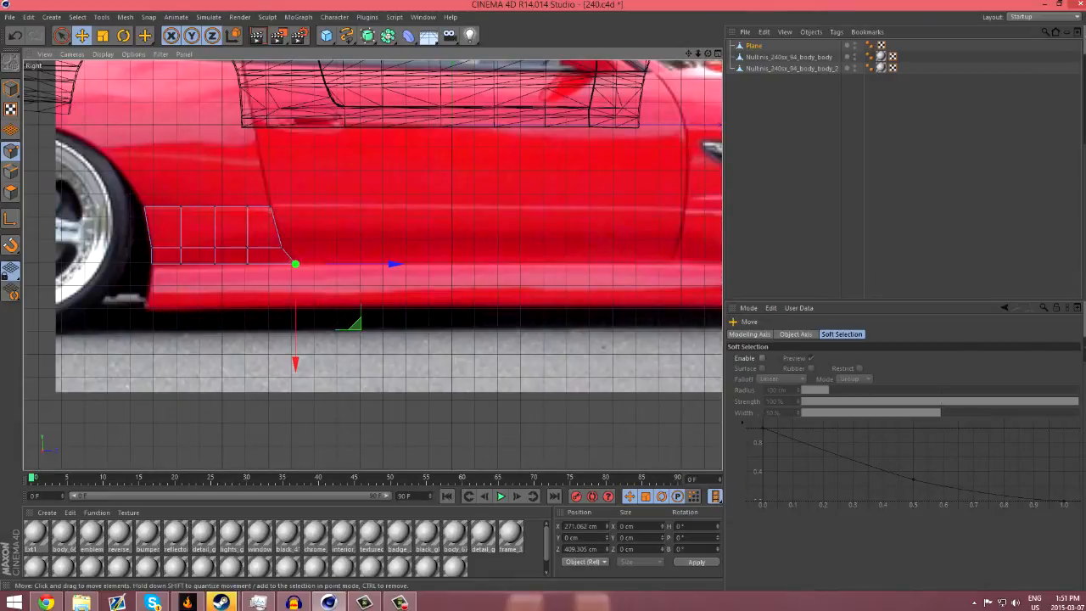
View the skirt panel end-on in perspective and examine the rear-quarter reference photo in Chrome for the skirt's profile
click(716, 52)
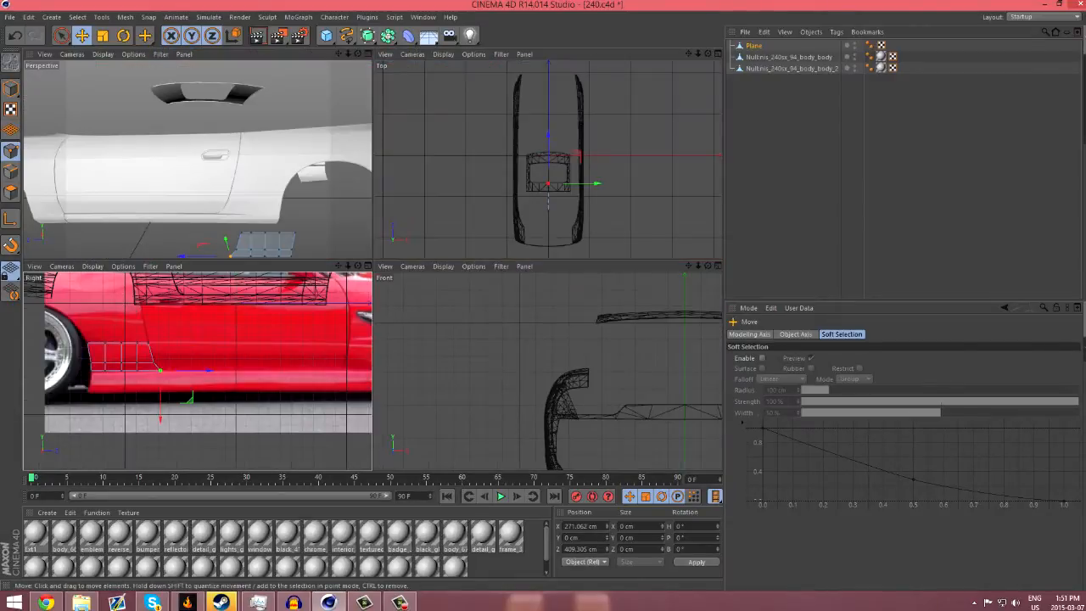
click(369, 53)
drag(707, 54, 577, 72)
alt+right_drag(378, 264, 368, 261)
alt+middle_drag(377, 266, 366, 259)
alt+drag(368, 260, 371, 265)
alt+right_drag(280, 283, 335, 283)
click(46, 602)
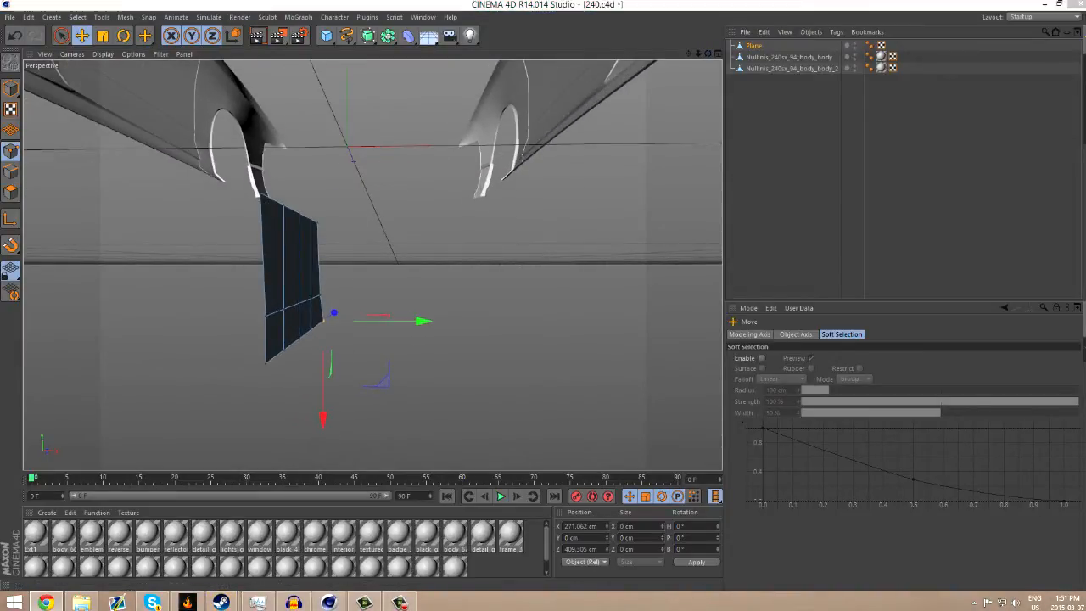
key(ctrl+Tab)
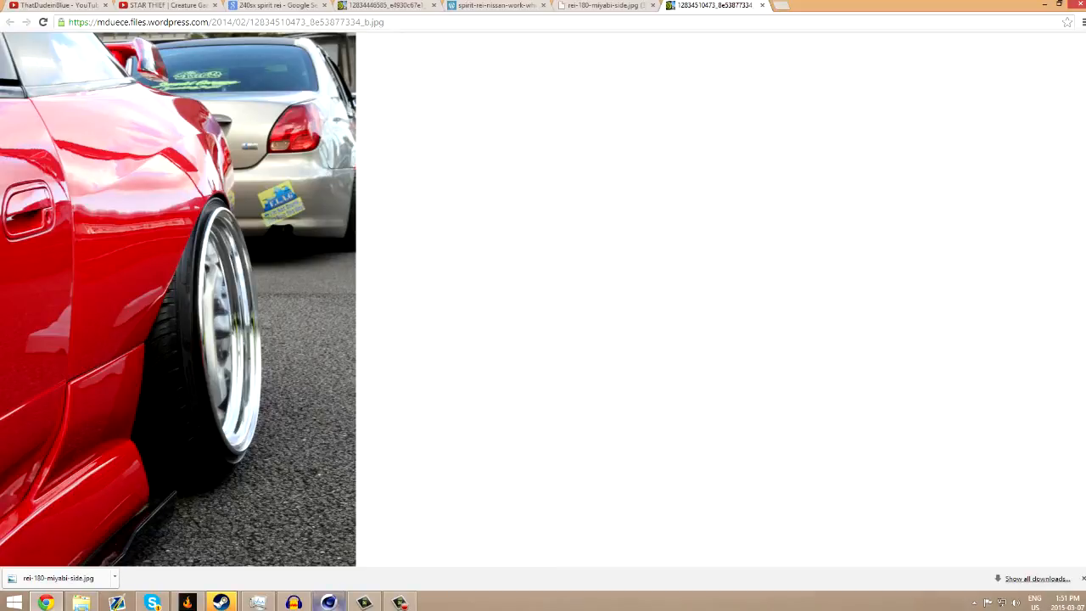
click(329, 601)
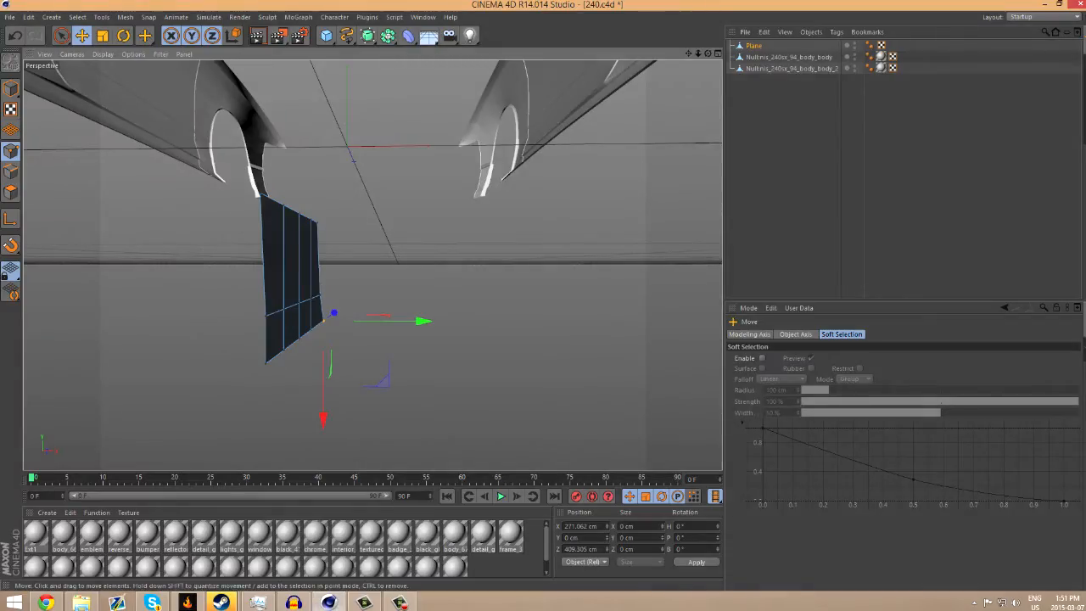
click(45, 602)
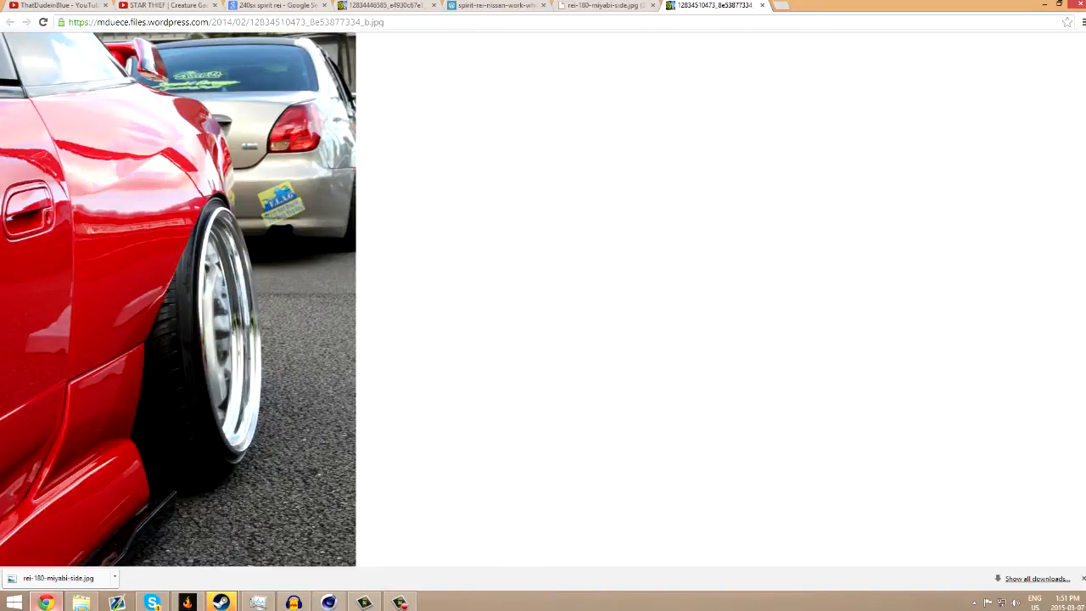
click(46, 601)
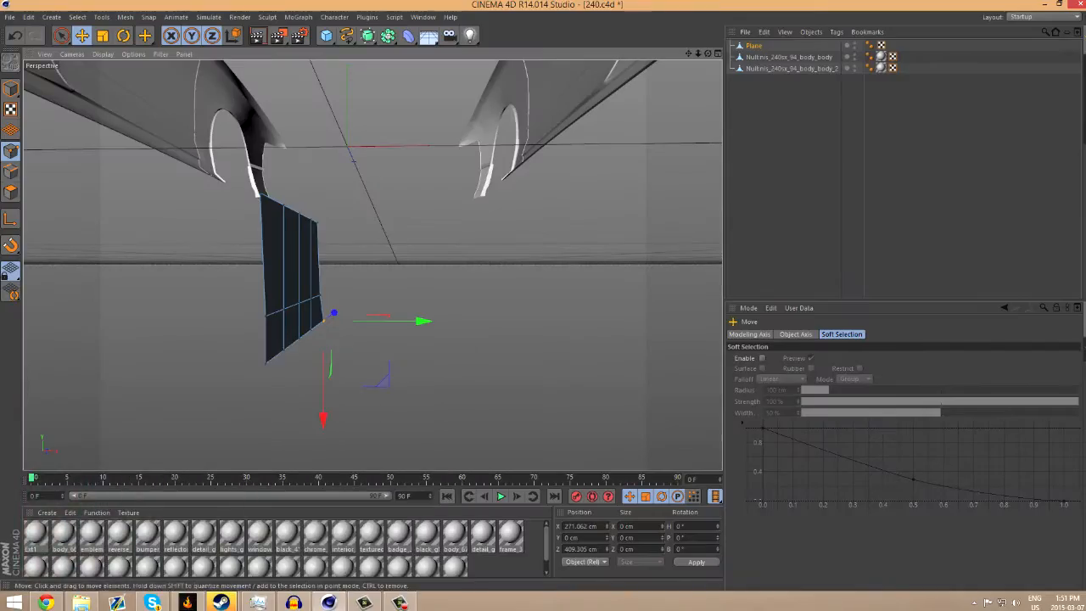
Move the panel's bottom edges sideways to Y about -13 cm and compare the slant with the reference photo in Chrome
click(10, 171)
drag(401, 337, 395, 337)
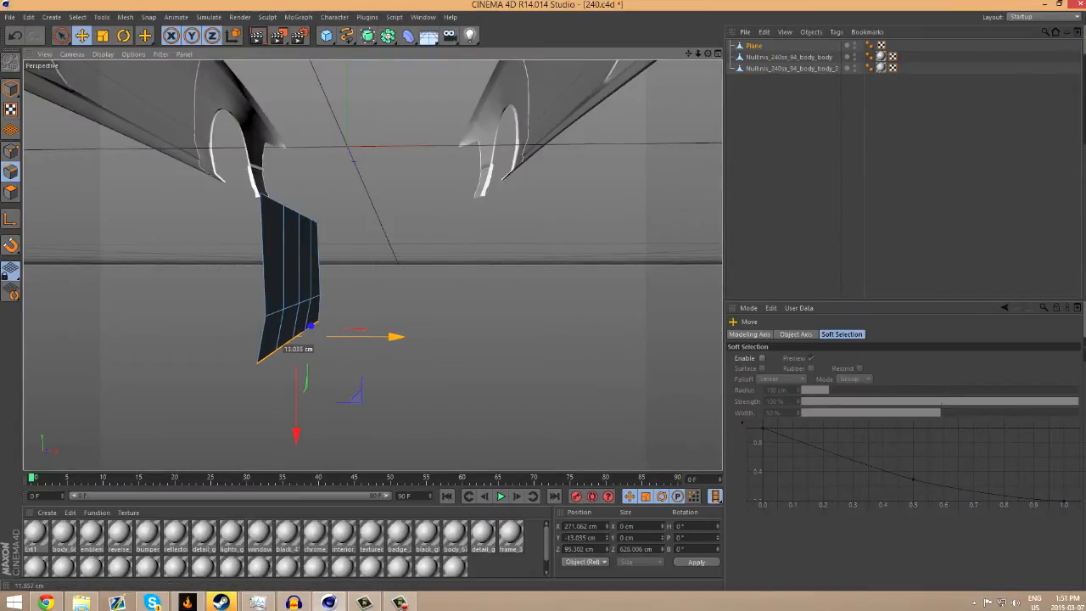
click(46, 601)
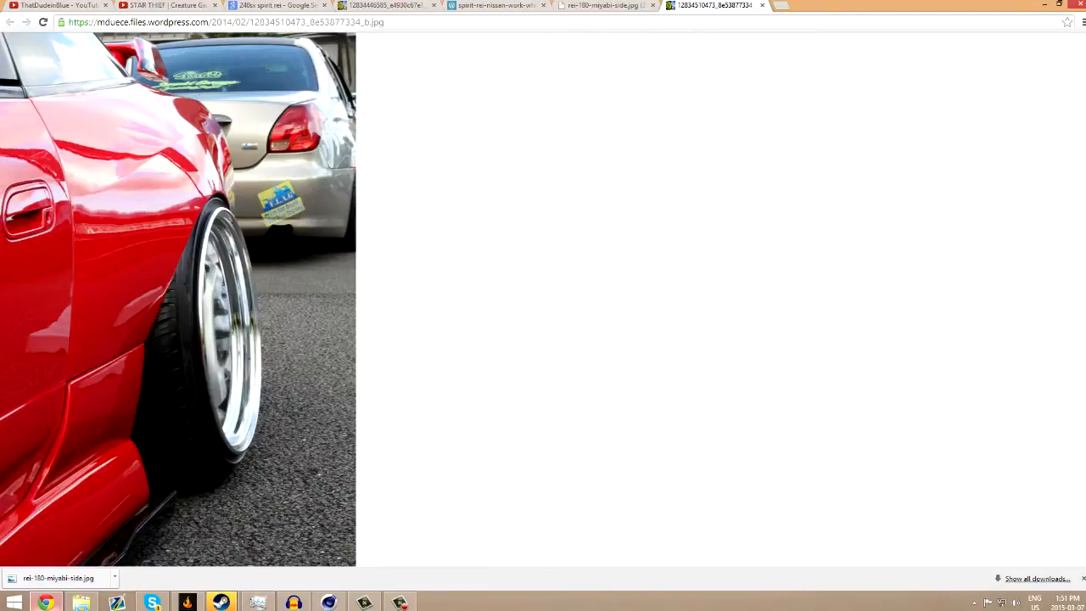
click(46, 602)
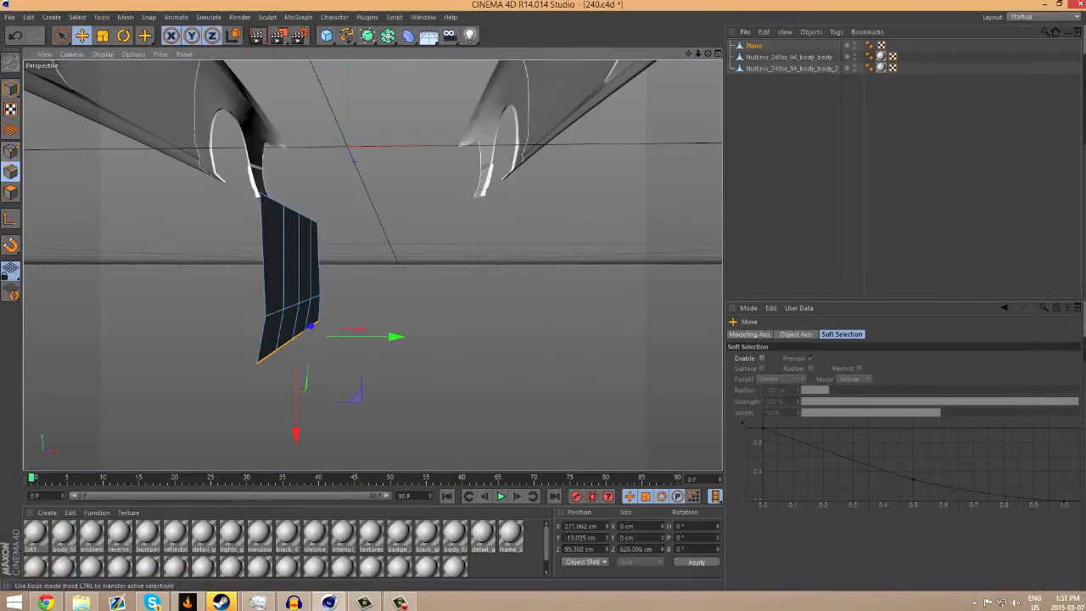
Cut the panel's upper row of polygons horizontally with the Knife tool, from the wheel arch past the door seam
key(F5)
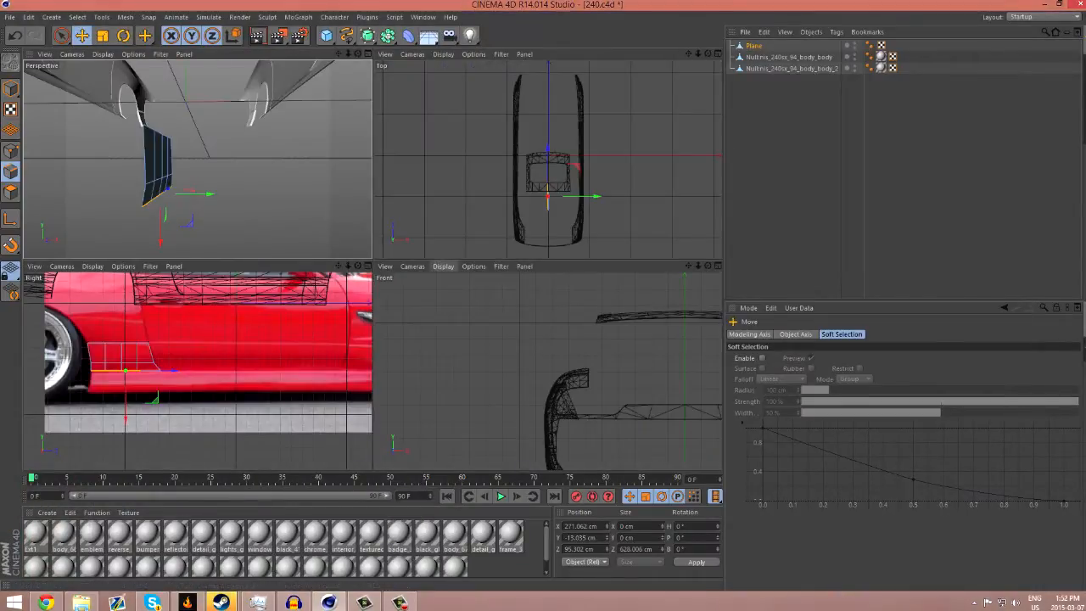
key(F3)
scroll(373, 263, up, 5)
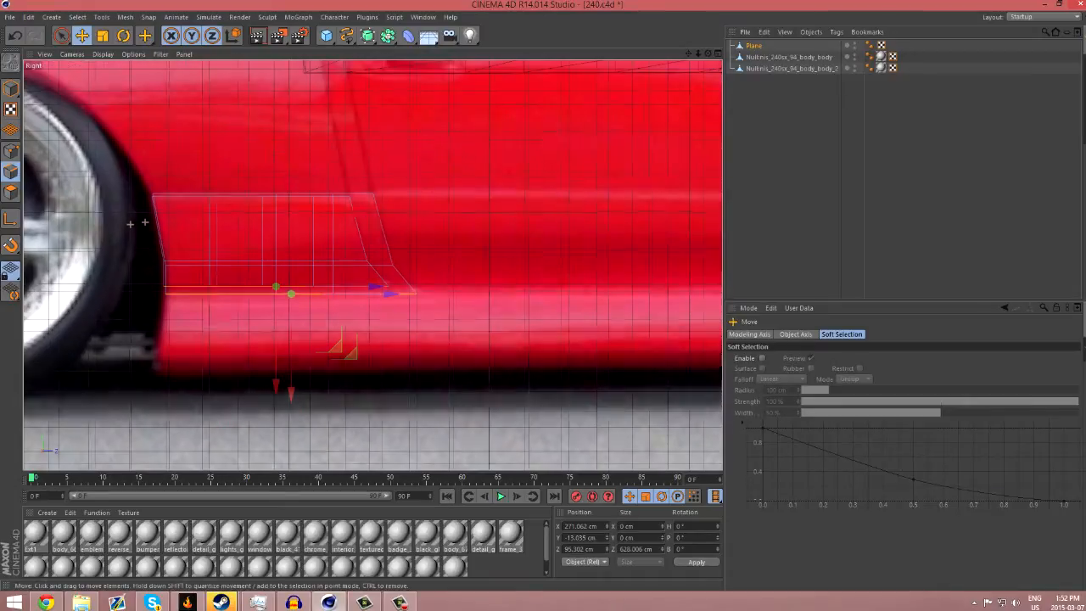
key(k)
drag(127, 223, 625, 223)
Select only the panel's top edges and move them sideways to Y about -6.7 cm to curve the profile
key(F5)
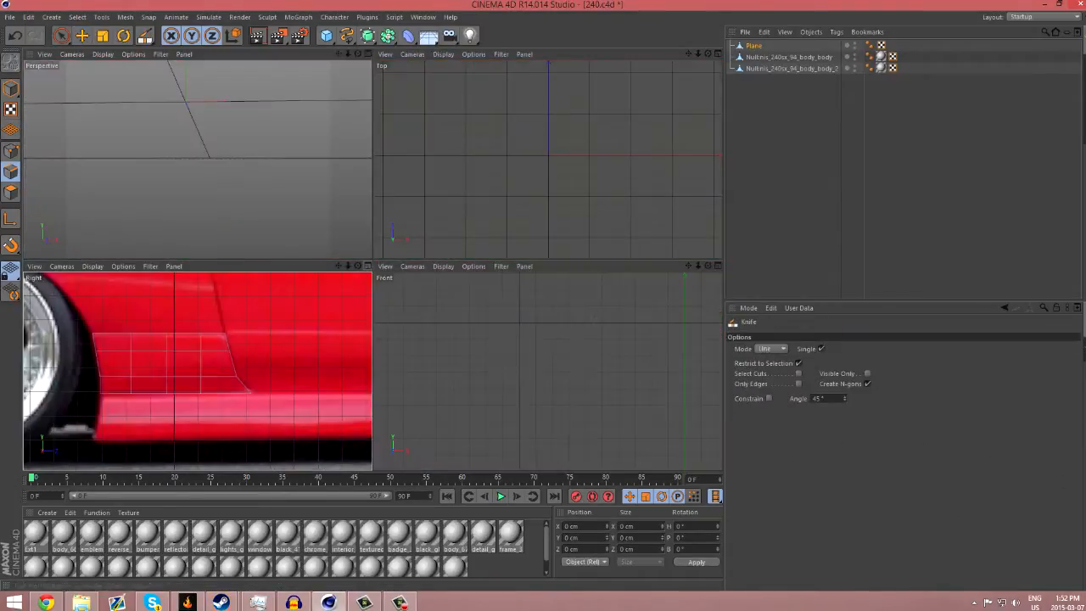
key(F1)
click(62, 36)
mouse_move(262, 199)
mouse_down()
mouse_move(329, 220)
mouse_move(349, 246)
mouse_up()
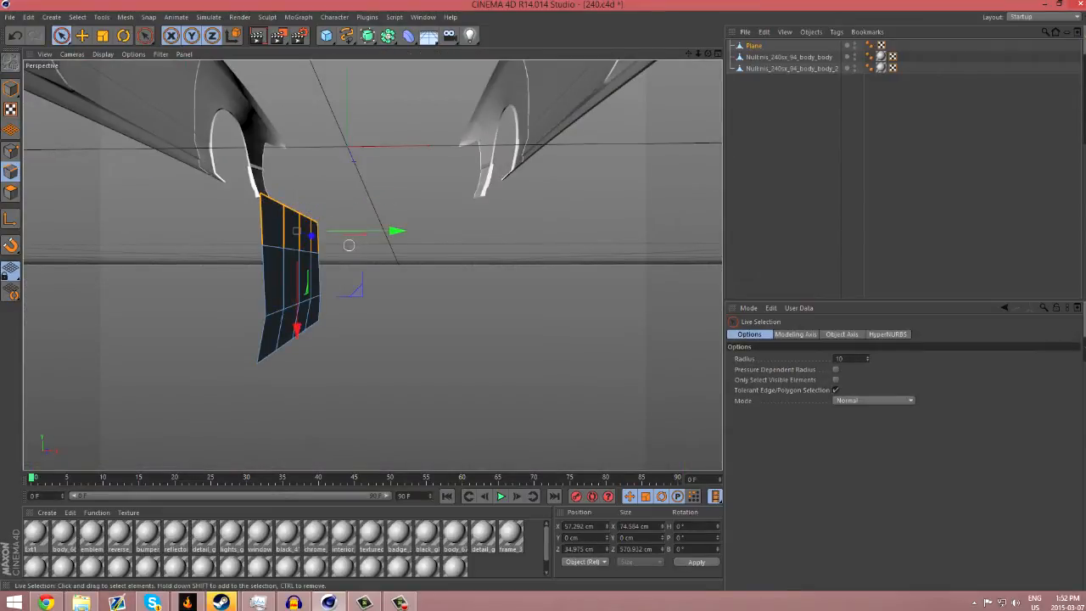
ctrl+drag(260, 233, 257, 234)
mouse_move(396, 211)
mouse_down()
mouse_move(386, 211)
mouse_move(445, 216)
mouse_up()
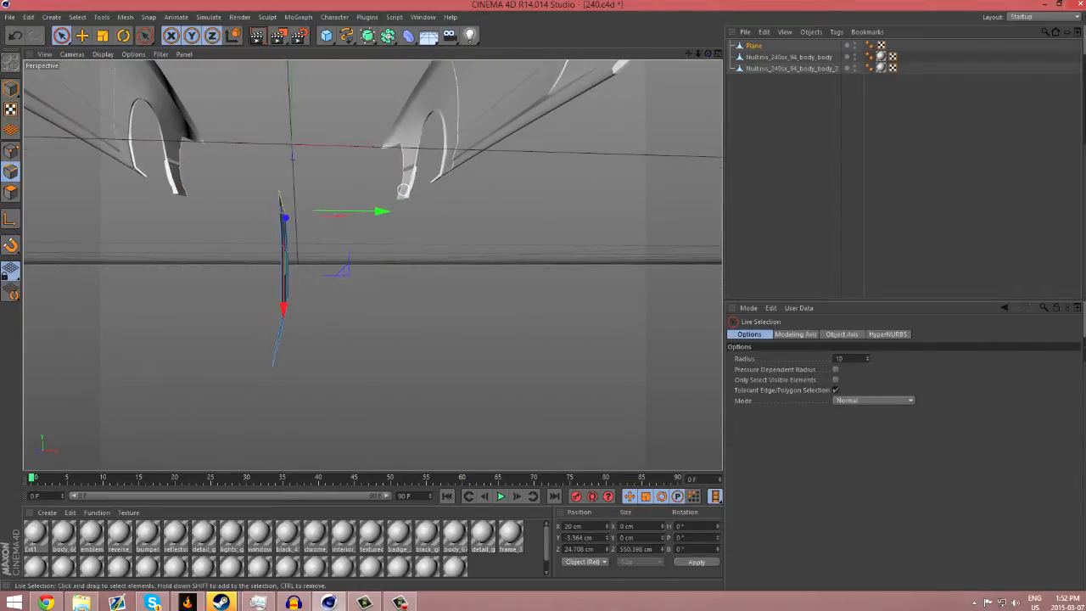
drag(285, 218, 282, 220)
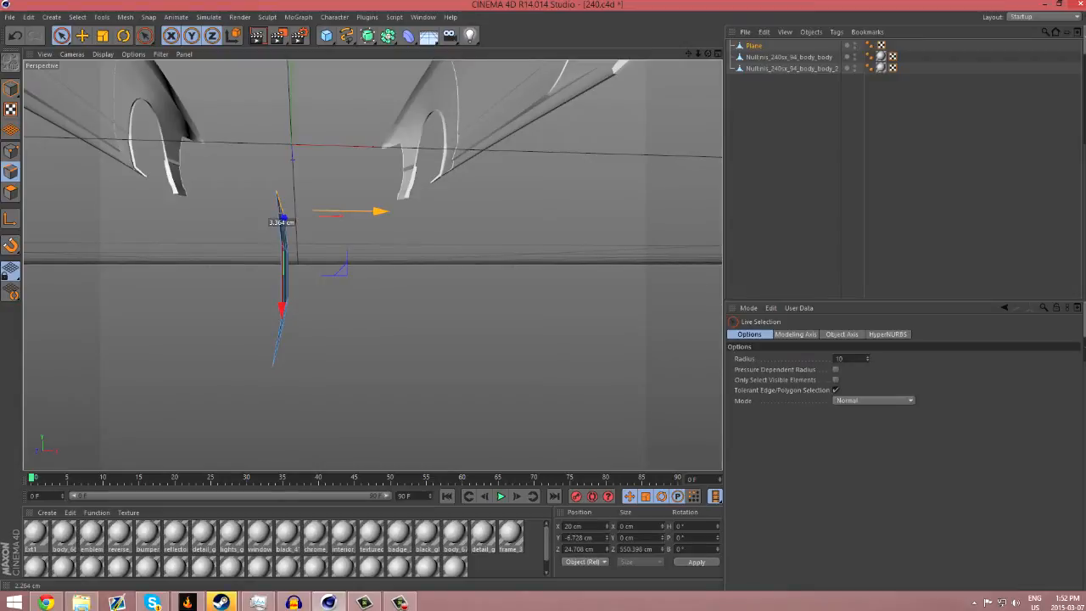
mouse_move(707, 53)
mouse_down()
mouse_move(542, 64)
mouse_move(611, 71)
mouse_move(551, 74)
mouse_move(501, 56)
mouse_up()
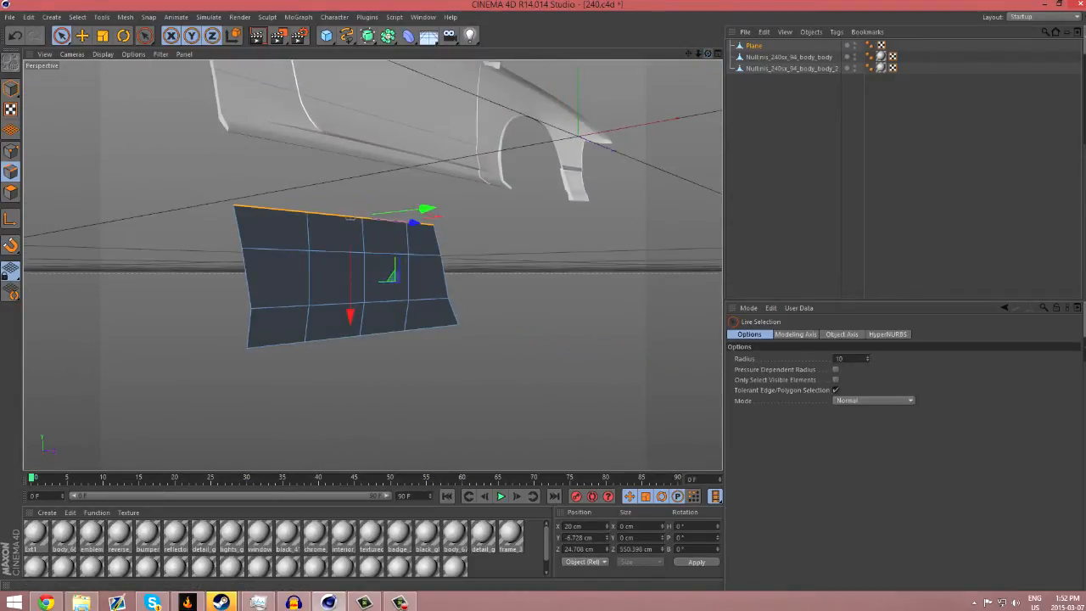
Check the reference photo in Chrome, select the three door-side edges, and move them sideways about 10 cm in negative Y
click(716, 54)
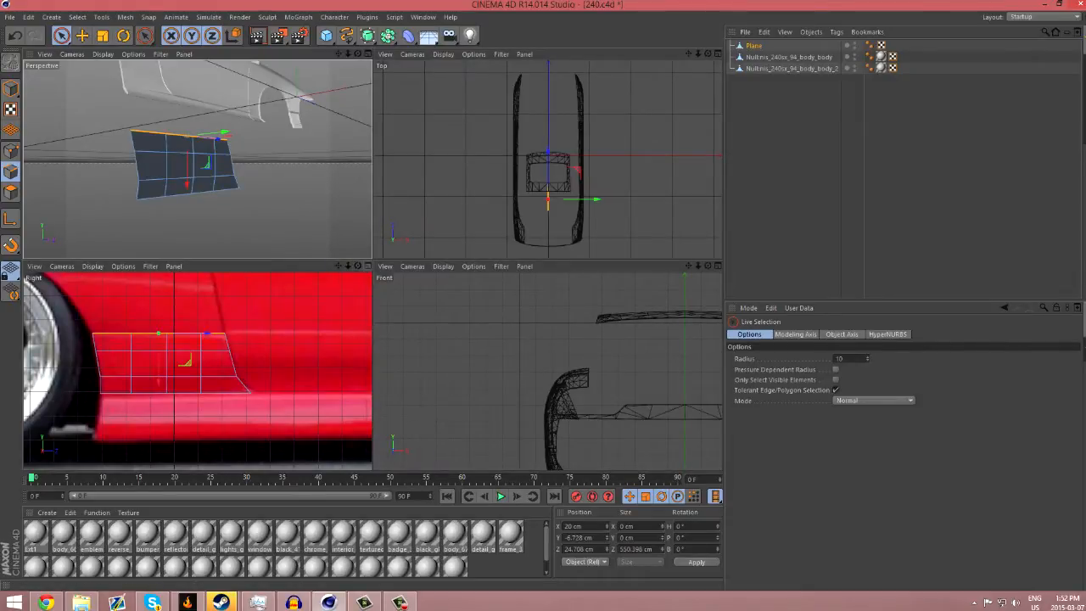
click(368, 266)
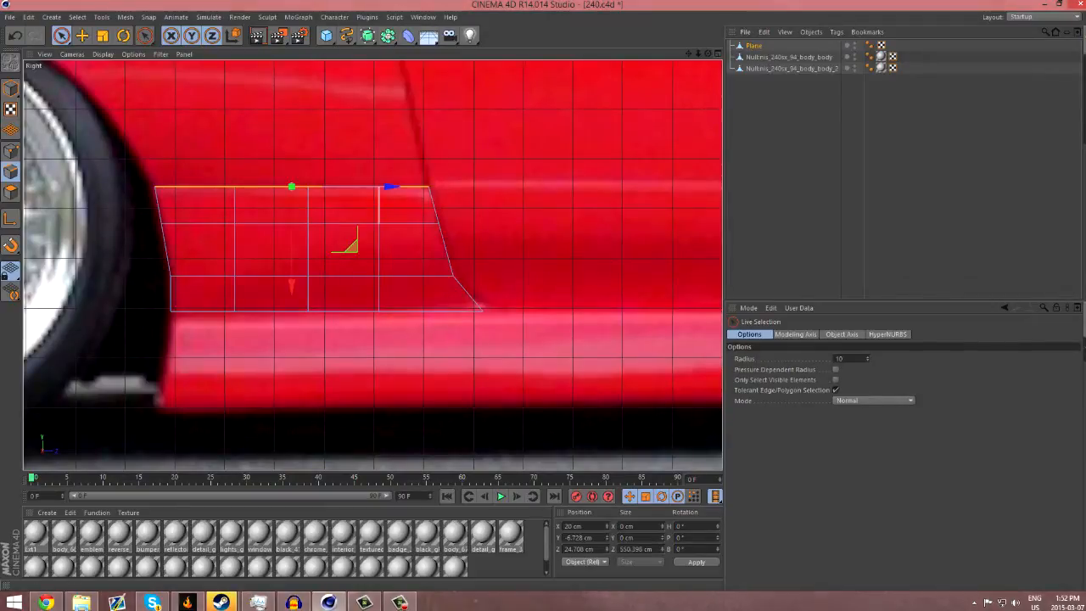
click(47, 601)
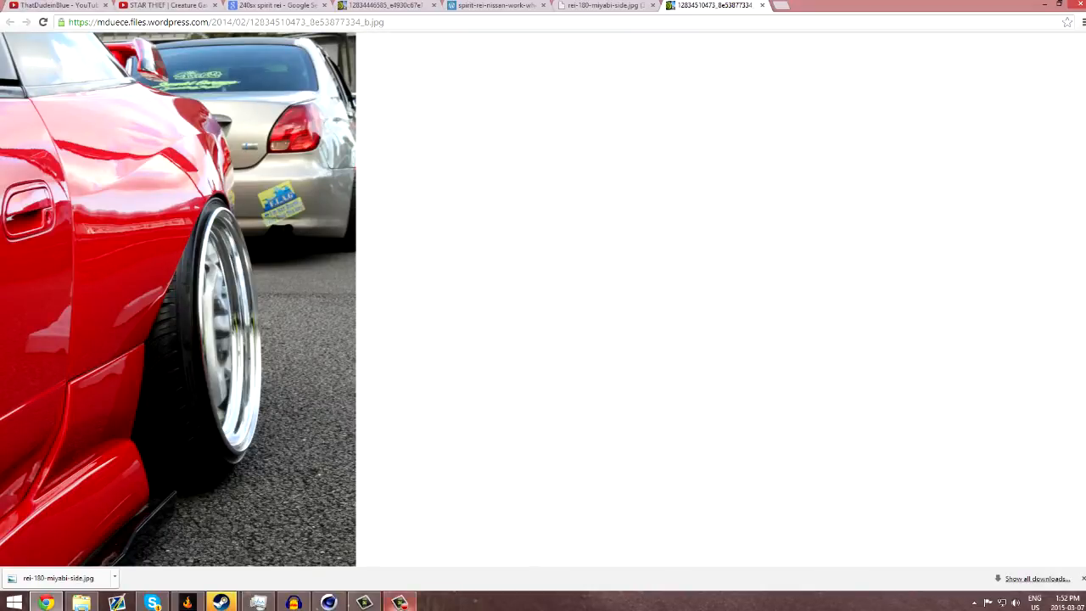
click(329, 601)
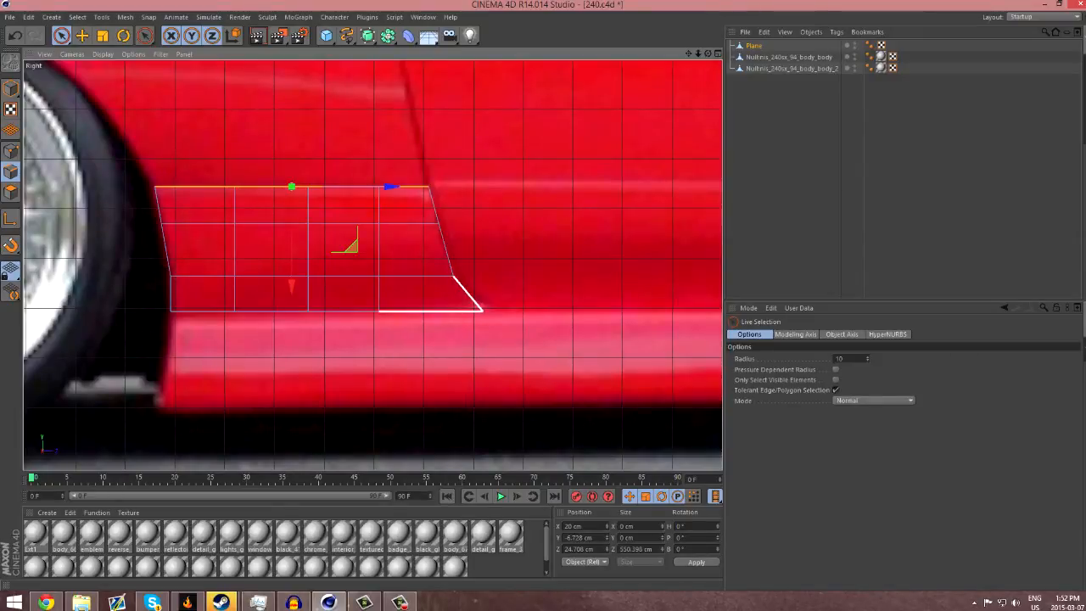
click(480, 308)
shift+click(446, 251)
shift+click(430, 198)
ctrl+click(417, 310)
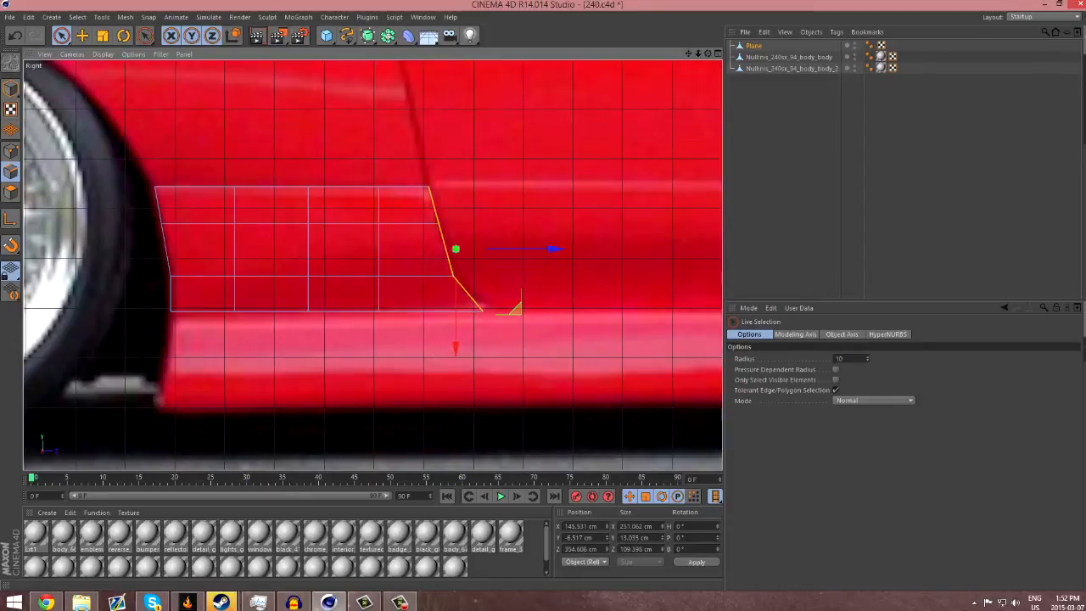
click(718, 53)
click(368, 54)
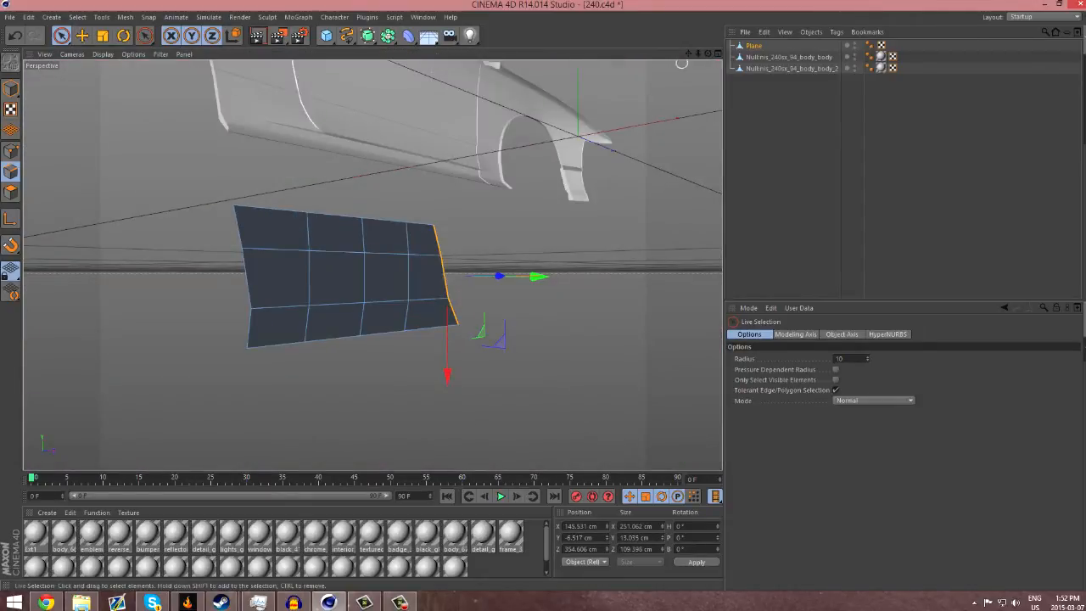
drag(707, 54, 600, 59)
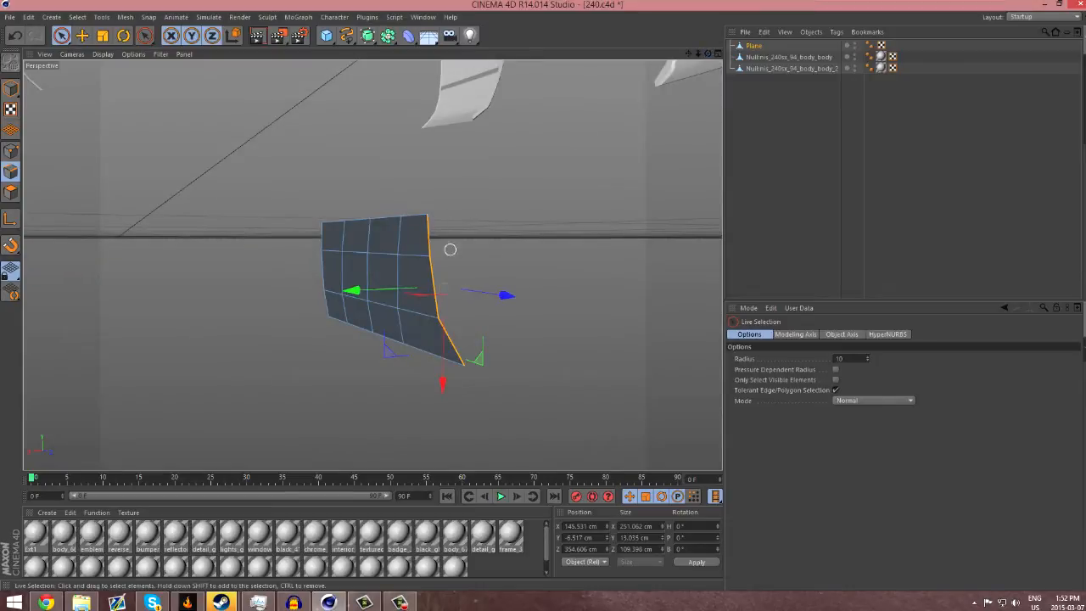
drag(351, 290, 286, 273)
alt+drag(372, 264, 412, 253)
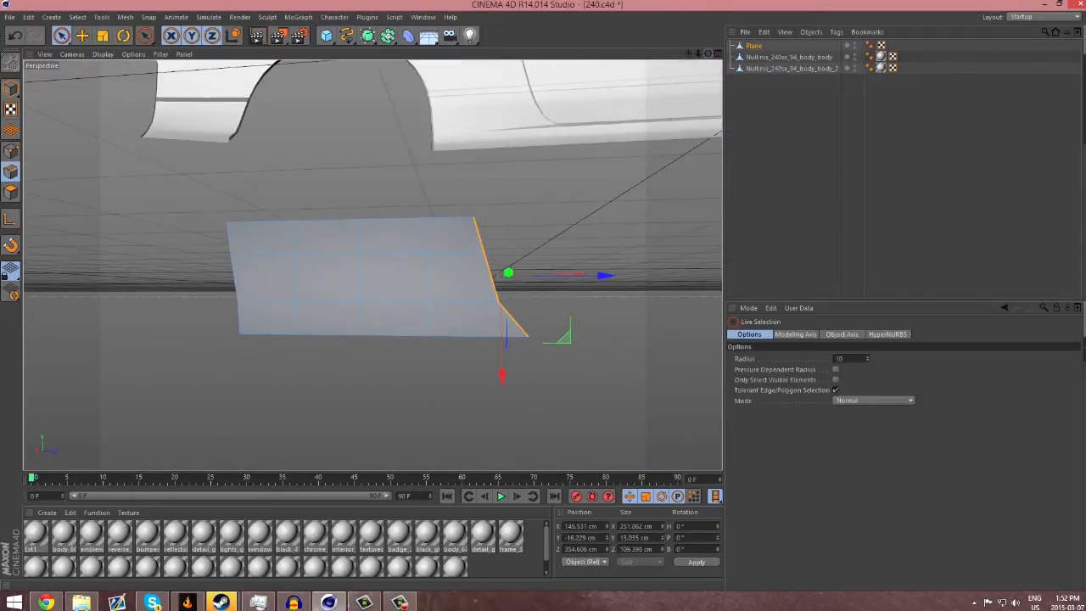
Select the four horizontal edges along the panel's bottom in the enlarged Right view
key(F5)
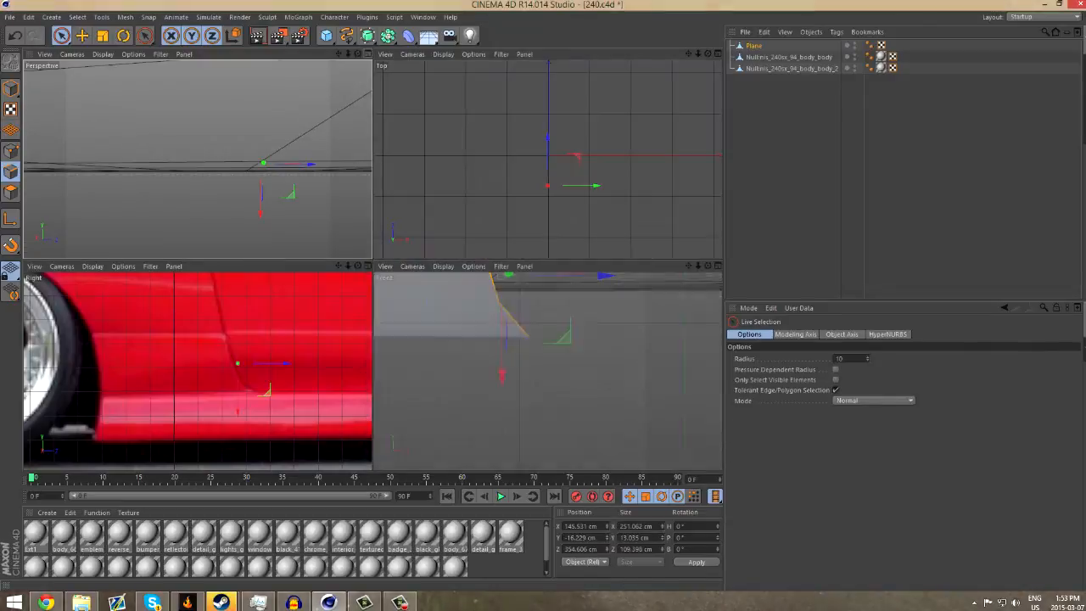
scroll(283, 426, down, 2)
scroll(243, 449, up, 2)
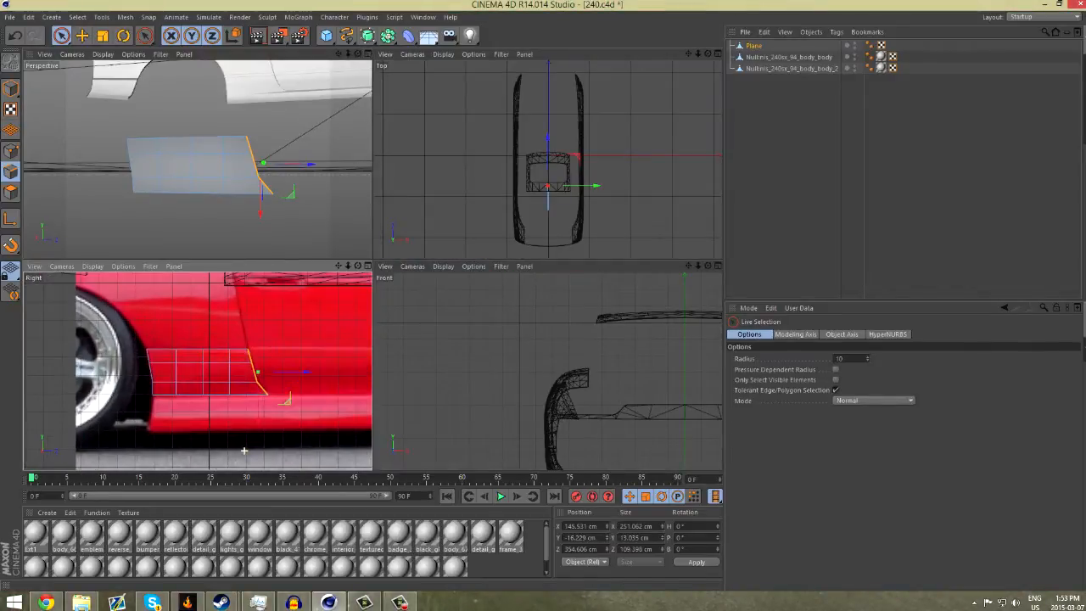
scroll(243, 449, up, 2)
alt+middle_drag(243, 448, 162, 399)
scroll(77, 355, up, 2)
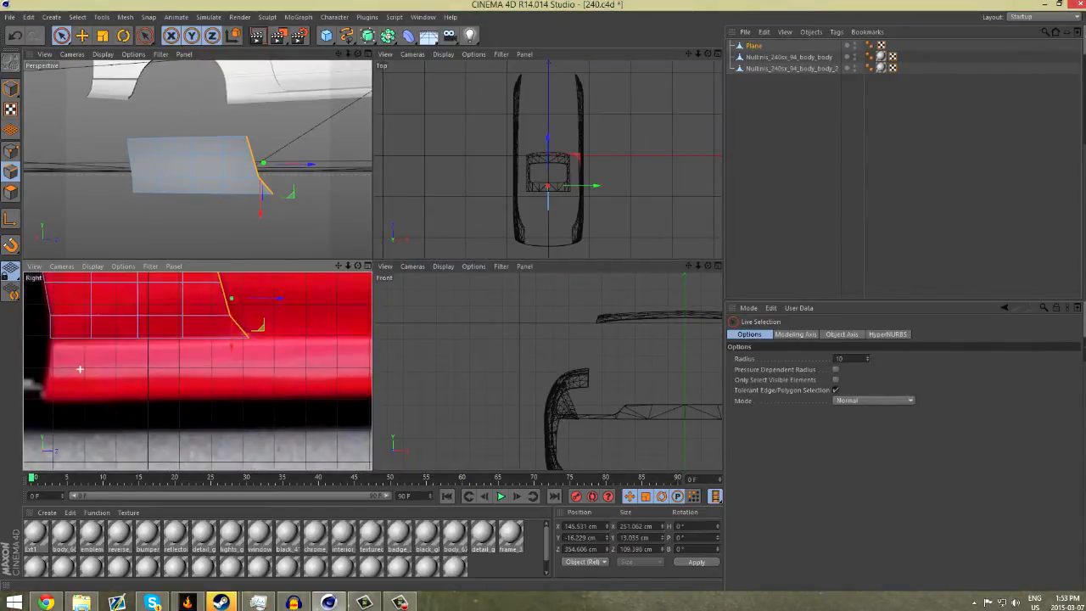
key(F3)
click(111, 196)
shift+click(200, 196)
shift+click(295, 196)
shift+click(409, 196)
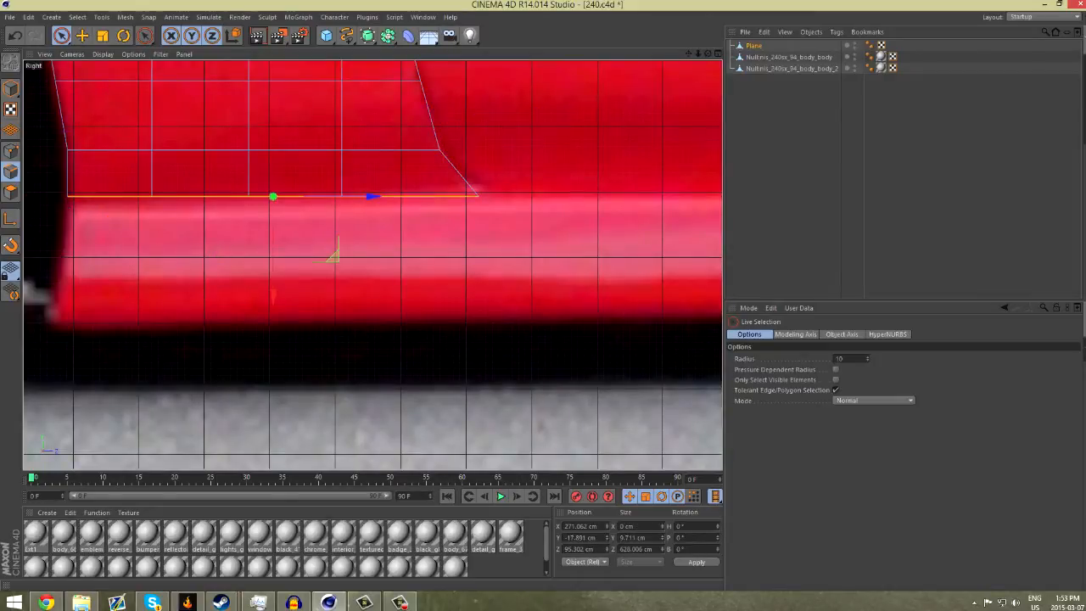
Check the reference photo in Chrome and move the selected bottom edges to Y about -7.2 cm and X about 273.4 cm
click(47, 602)
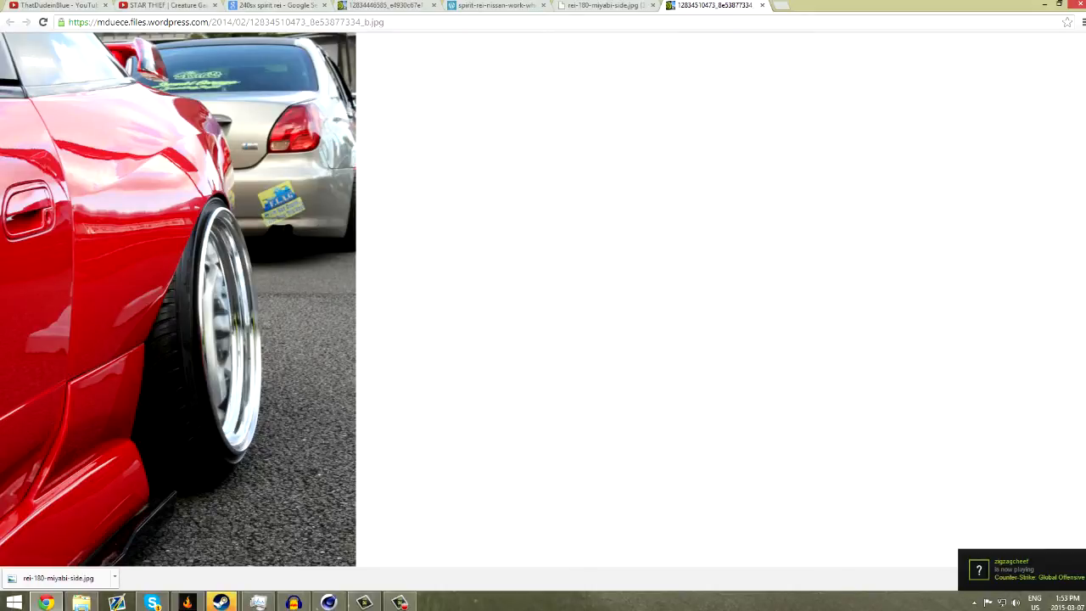
click(329, 602)
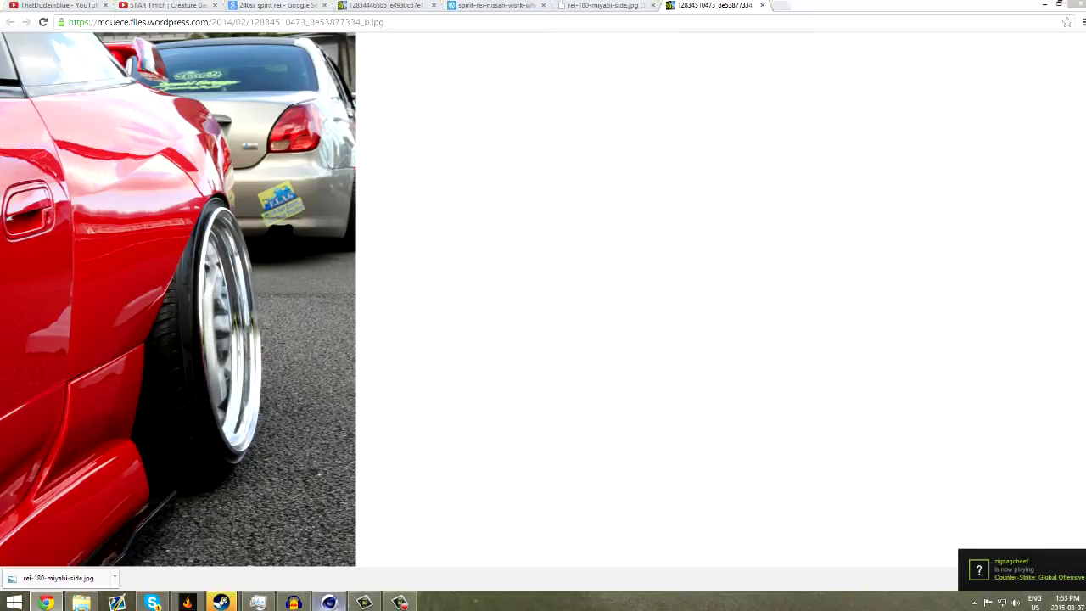
click(718, 54)
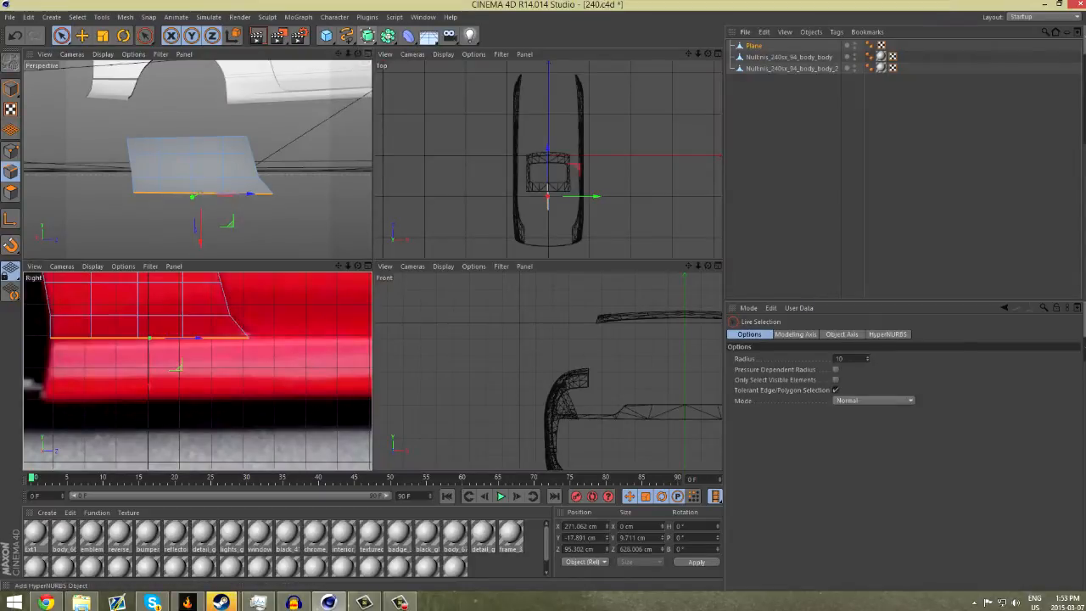
click(368, 53)
drag(708, 54, 543, 63)
drag(286, 336, 280, 337)
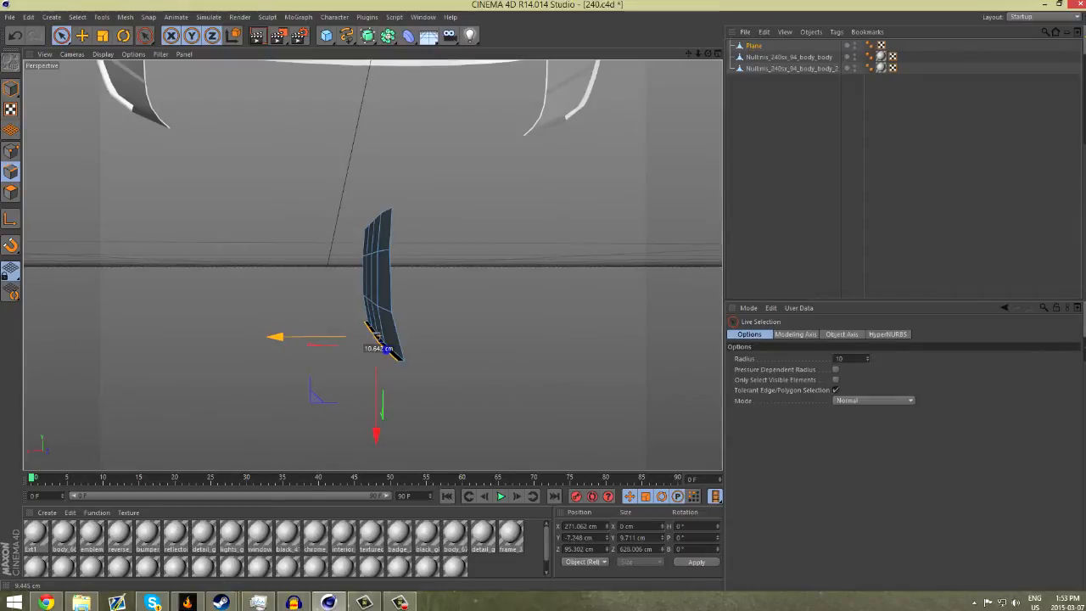
click(46, 602)
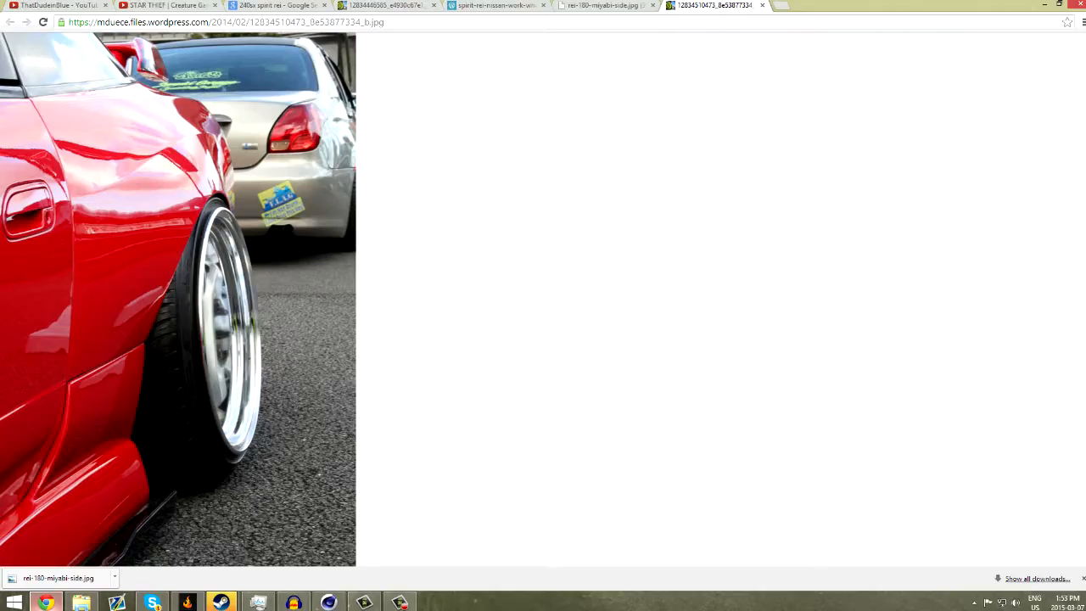
click(220, 602)
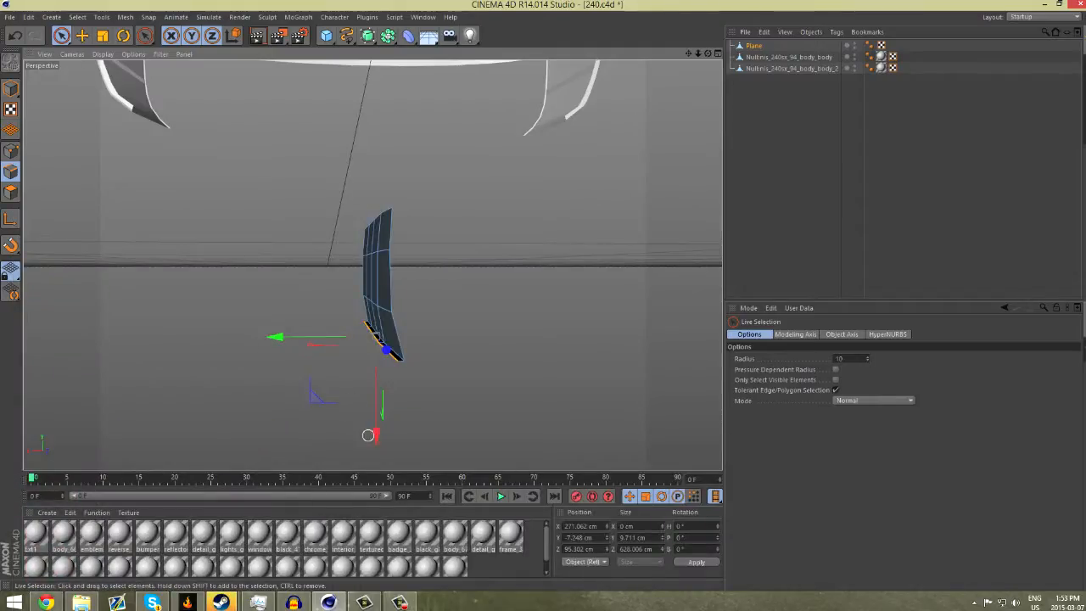
drag(375, 435, 376, 437)
mouse_move(707, 53)
mouse_down()
mouse_move(684, 39)
mouse_move(719, 64)
mouse_move(718, 45)
mouse_up()
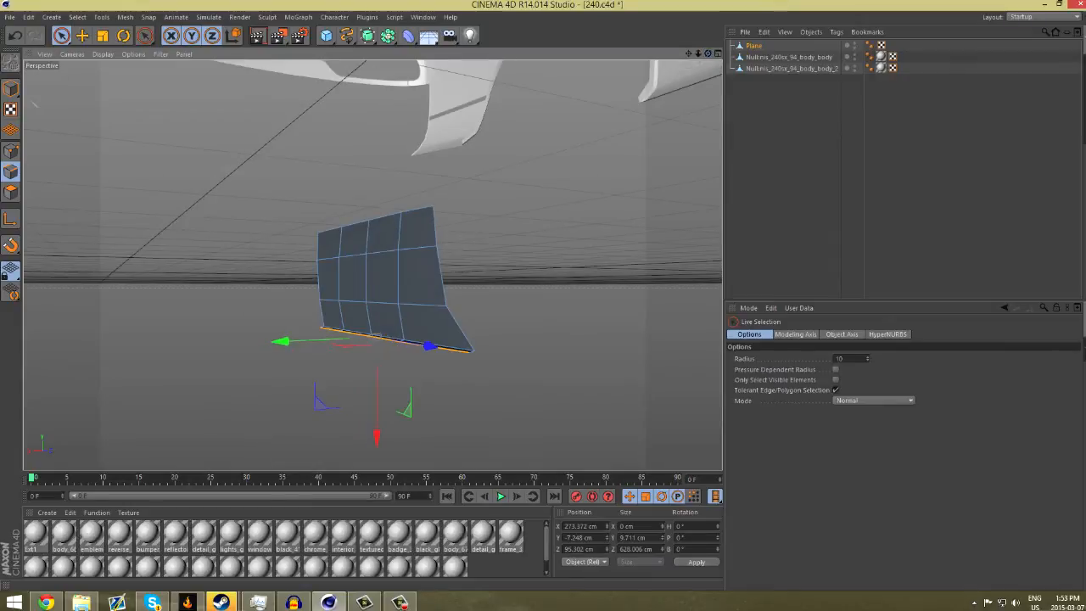
Check the photo in Chrome, extrude the bottom edges into a protruding lip, and place them at X about 288.9 cm, Y about 25 cm
click(45, 602)
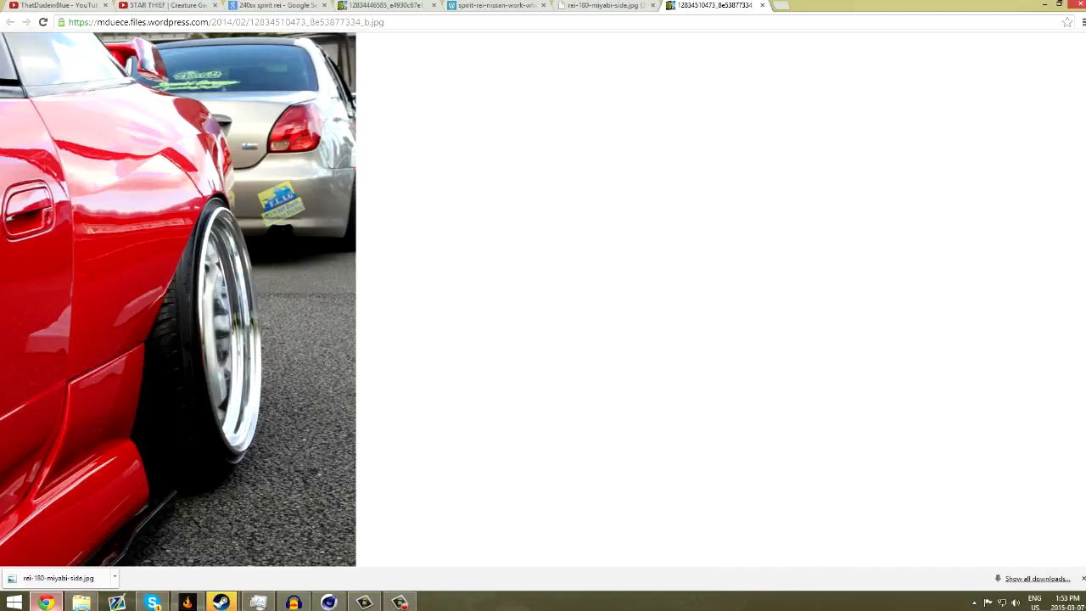
click(329, 602)
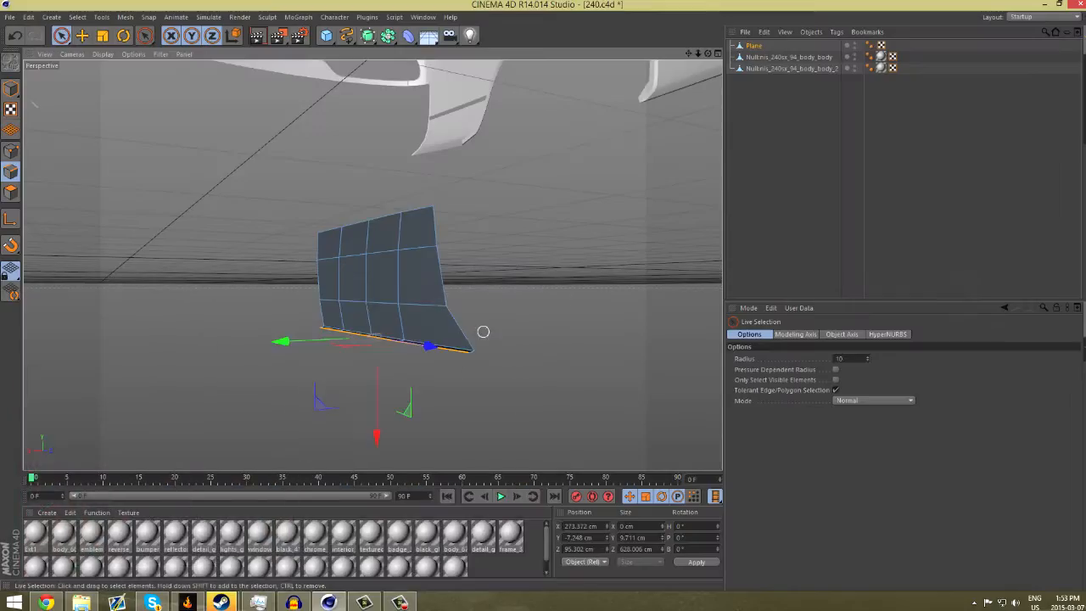
ctrl+drag(377, 438, 376, 453)
drag(281, 358, 252, 361)
alt+drag(586, 236, 509, 230)
drag(352, 424, 352, 407)
drag(252, 340, 261, 341)
drag(361, 439, 361, 445)
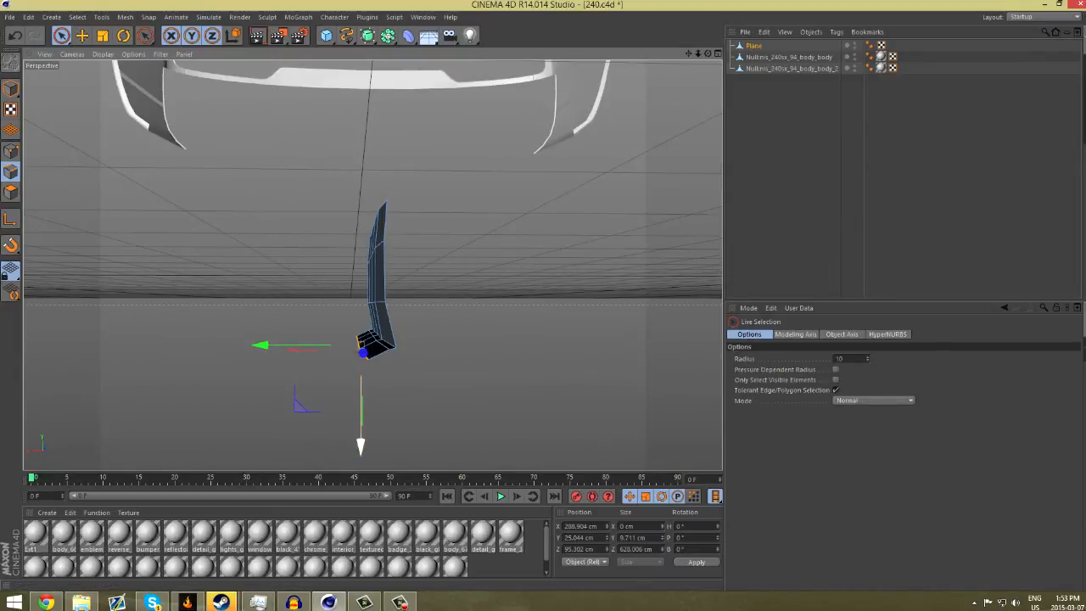
Compare the side skirt's lower lip across the front-quarter, side and rear-wheel reference photos in Chrome
click(46, 602)
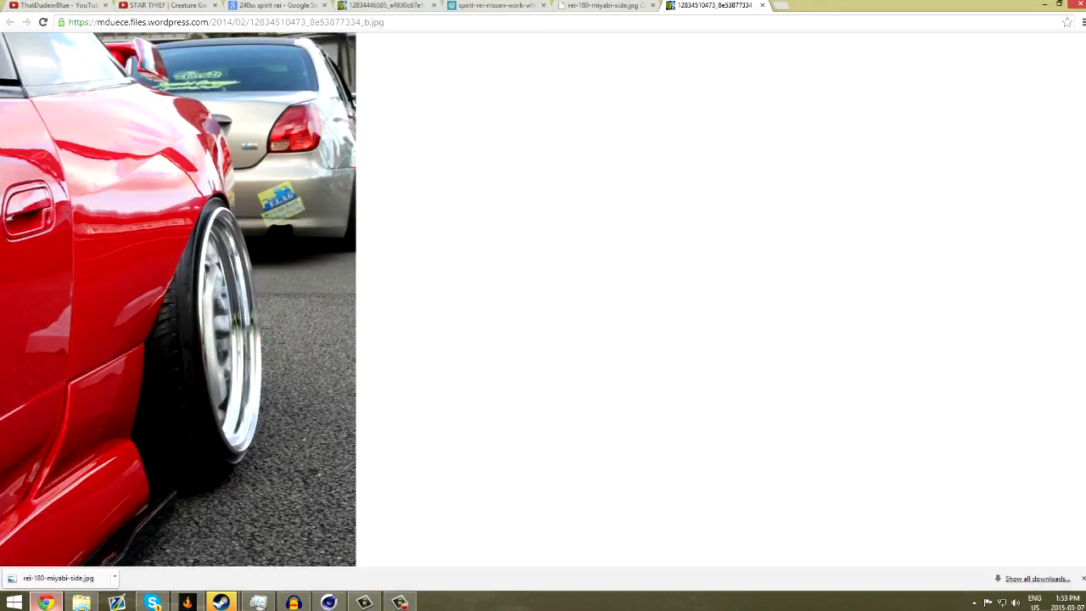
key(ctrl+shift+Tab)
key(ctrl+shift+Tab)
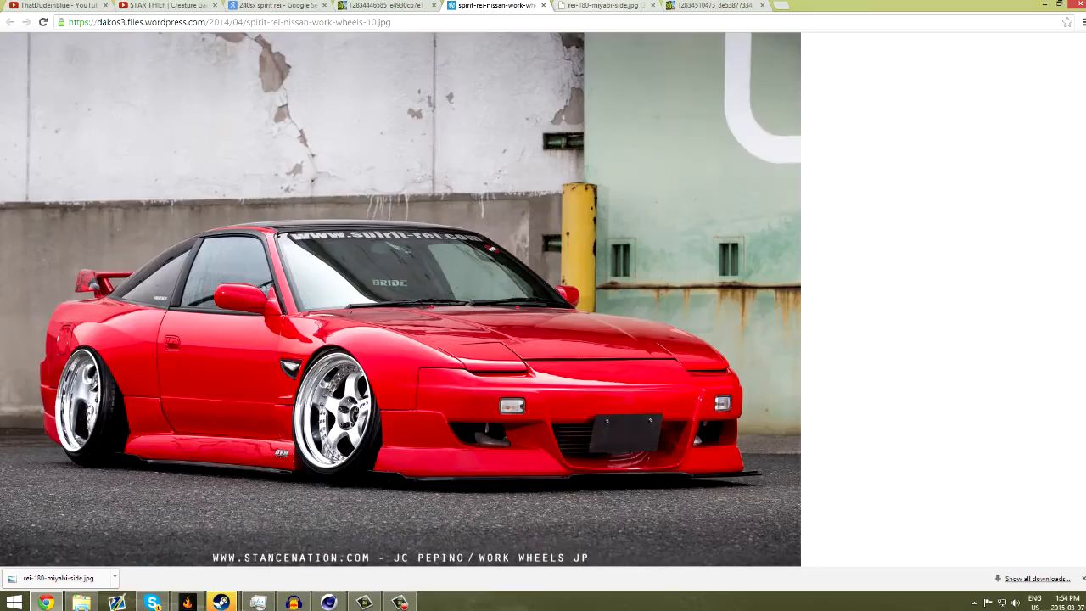
key(ctrl+shift+Tab)
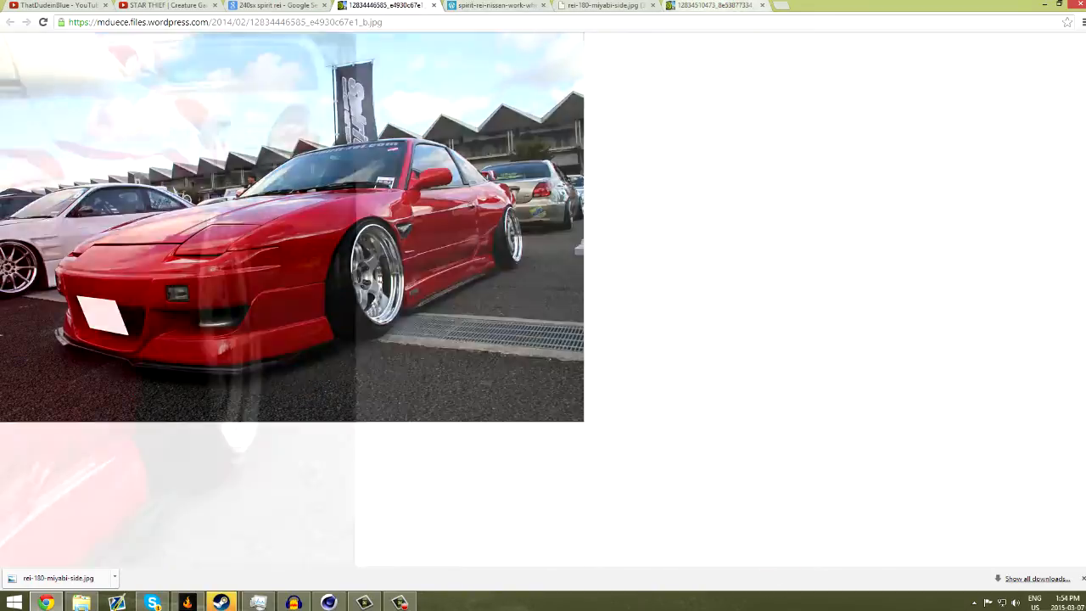
key(ctrl+9)
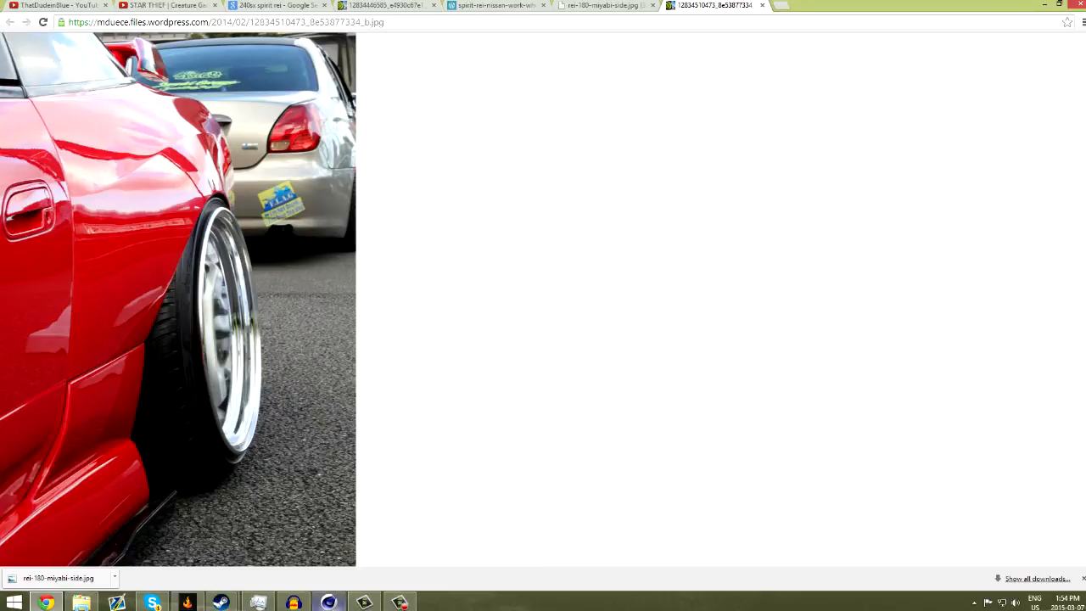
click(329, 601)
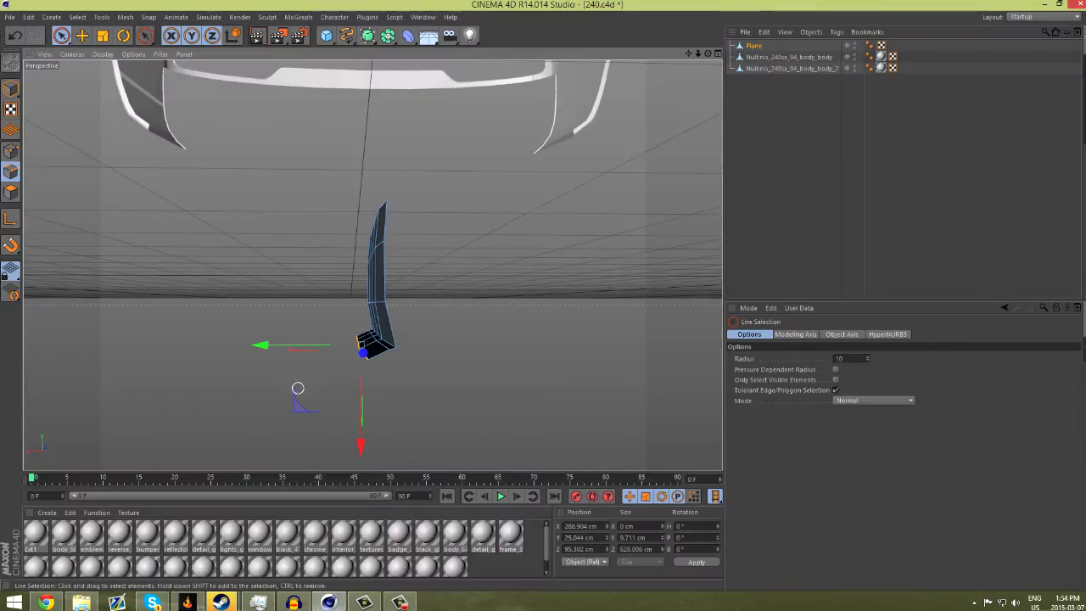
Rework the extruded lip into a rounded profile, bringing its lowest edges to X about 300.2 cm and Y about 17.7 cm
click(266, 338)
key(ctrl+z)
drag(300, 344, 310, 344)
drag(371, 416, 371, 414)
drag(270, 342, 258, 343)
drag(367, 410, 366, 439)
drag(257, 372, 265, 371)
drag(368, 437, 383, 365)
key(ctrl+z)
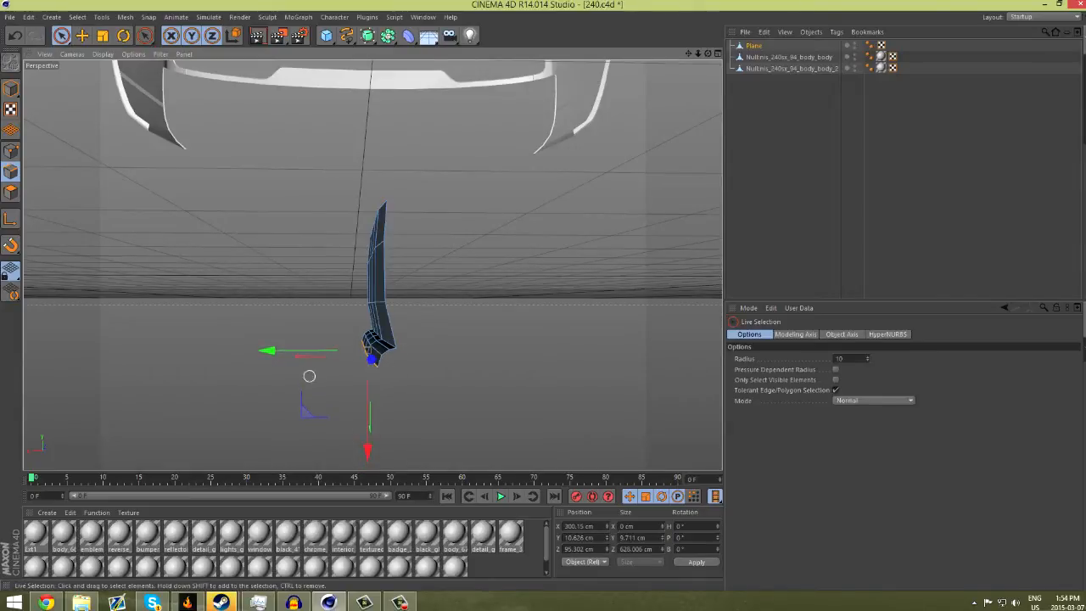
drag(268, 350, 252, 350)
alt+drag(372, 264, 373, 265)
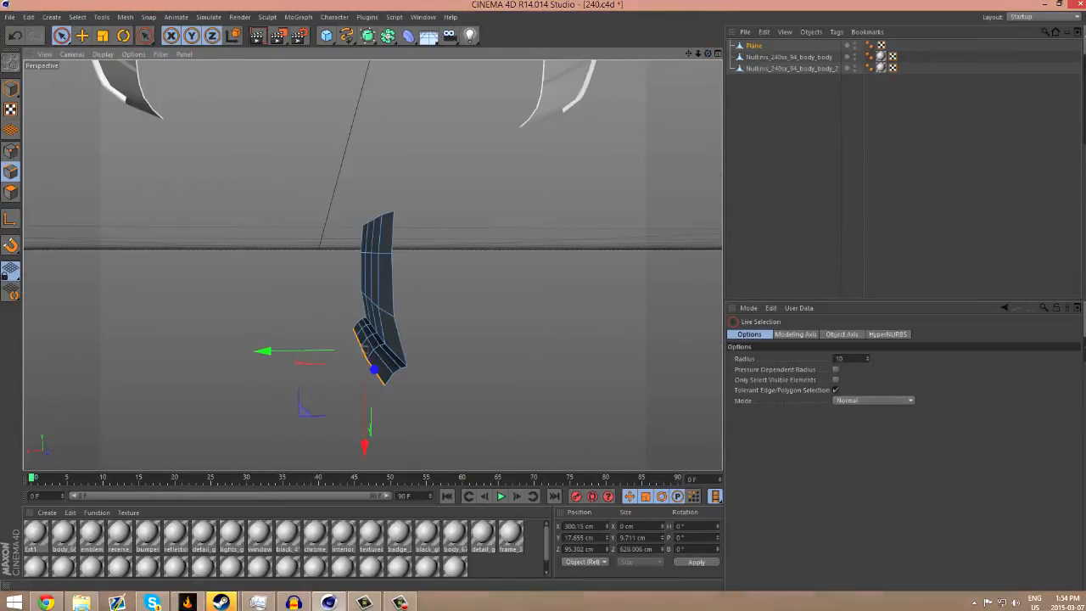
Check the rear-wheel photo in Chrome and extrude the lip's lowest edges down to X about 323.4 cm
key(alt+Tab)
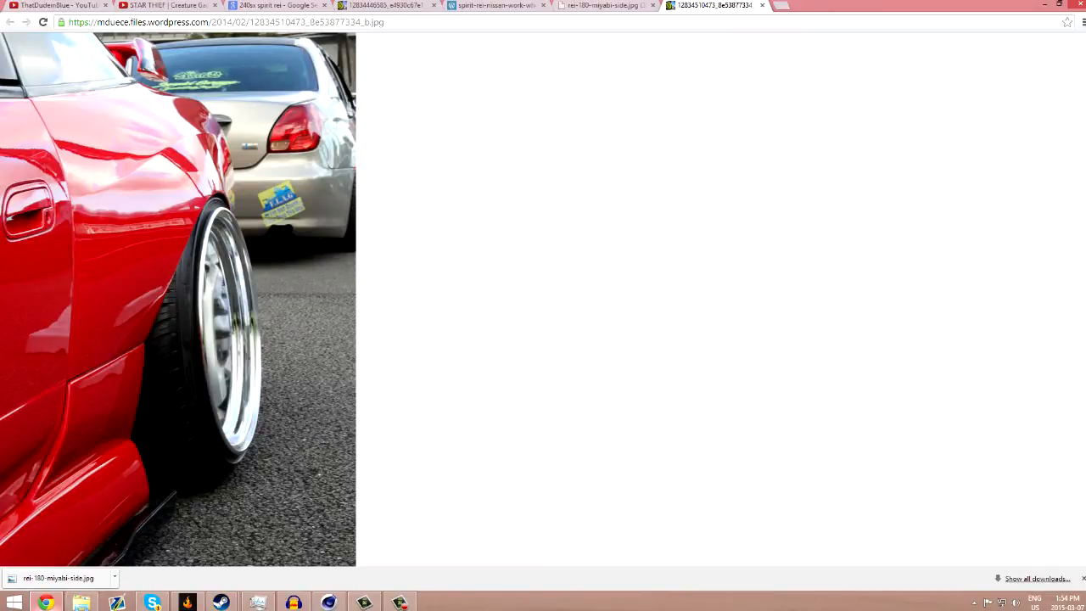
key(alt+Tab)
drag(361, 436, 364, 458)
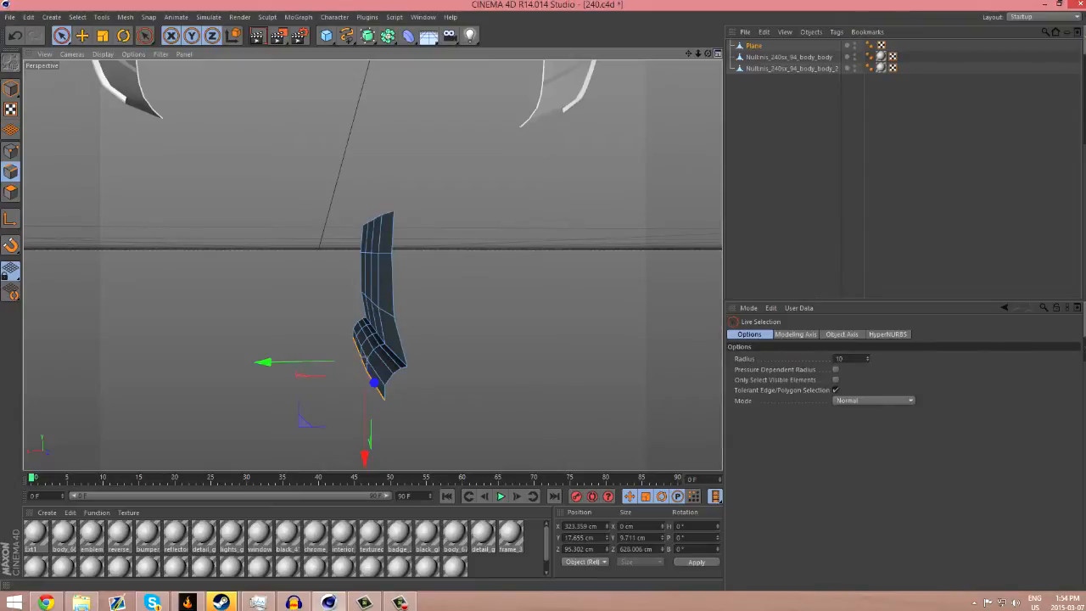
Extrude the lowest edges to X about 351.7 cm, Y about 22.2 cm, and onward down to the photo skirt's bottom at X about 463.5 cm
key(F5)
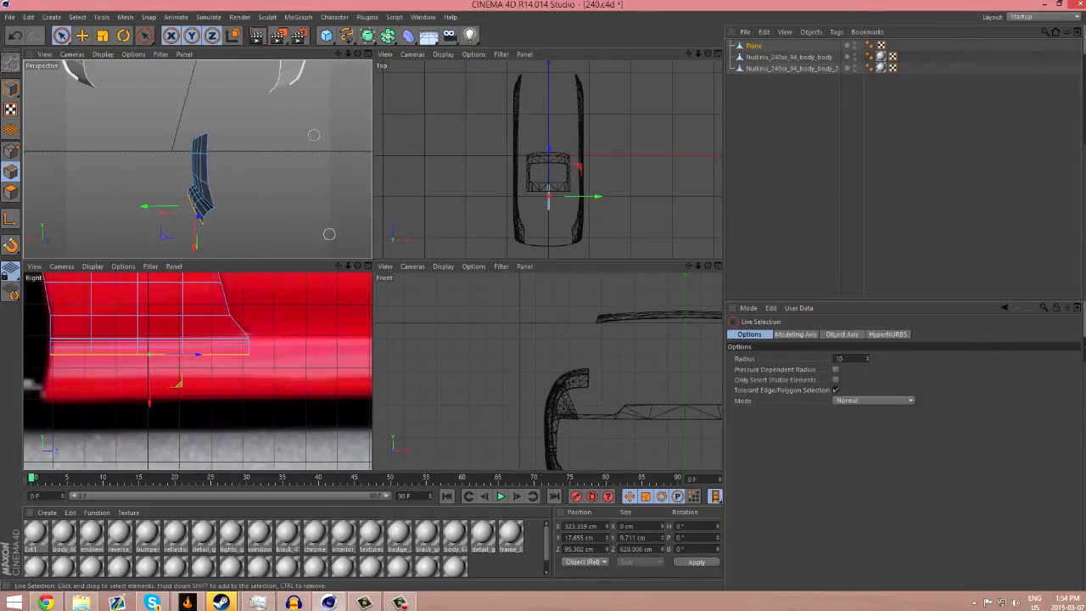
middle_click(357, 166)
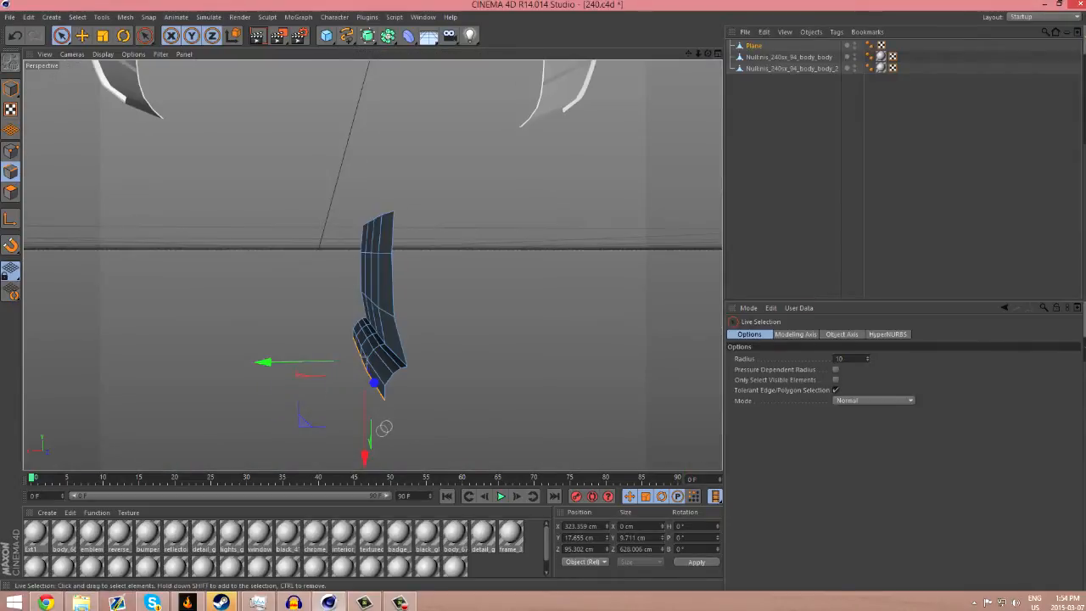
alt+drag(371, 265, 198, 343)
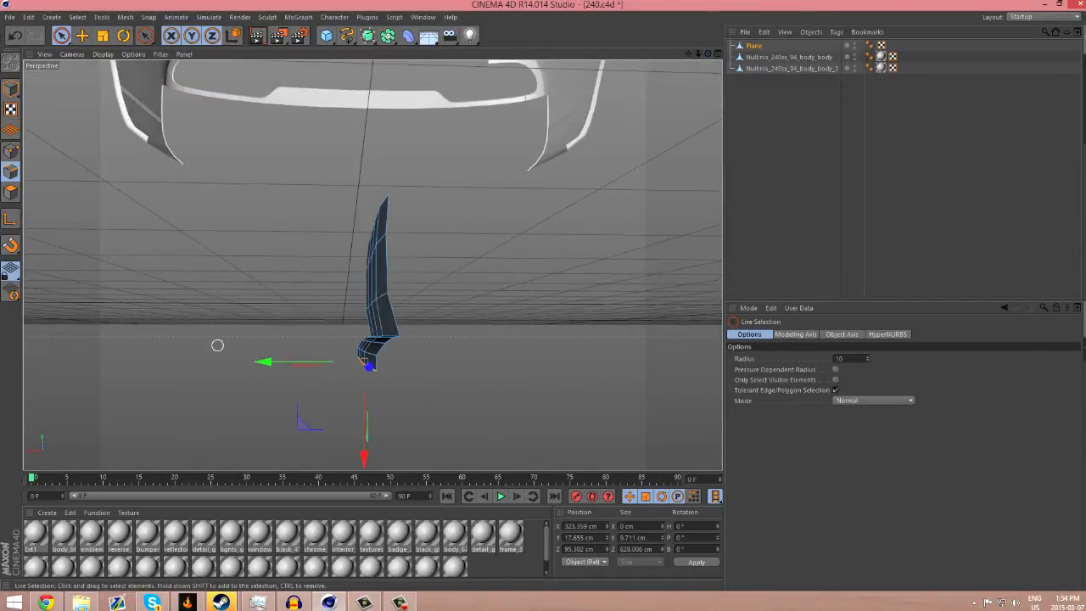
drag(361, 456, 363, 469)
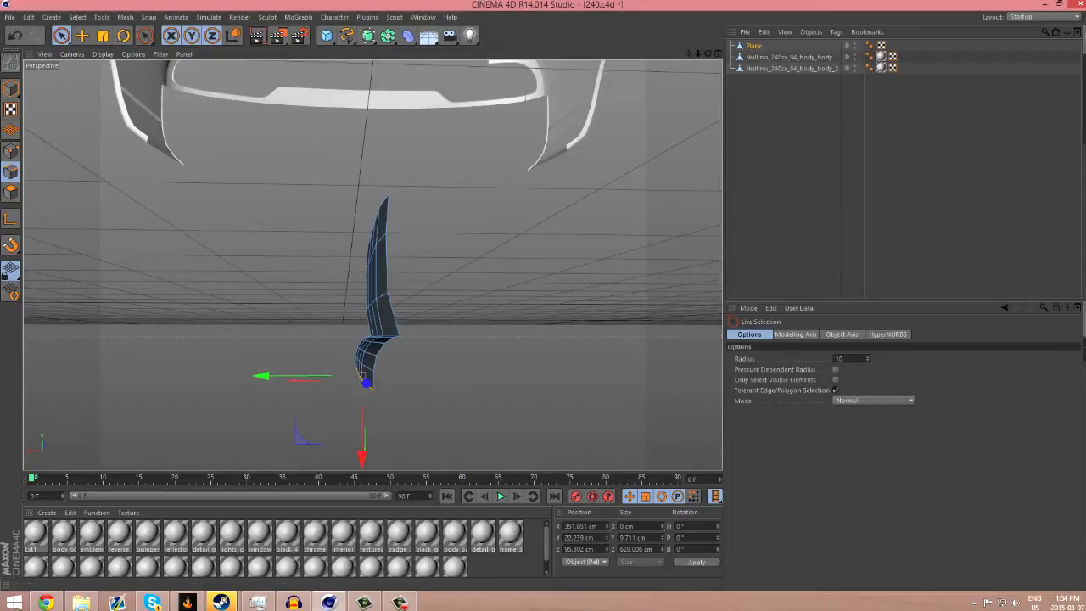
key(F5)
drag(149, 410, 149, 450)
middle_click(289, 188)
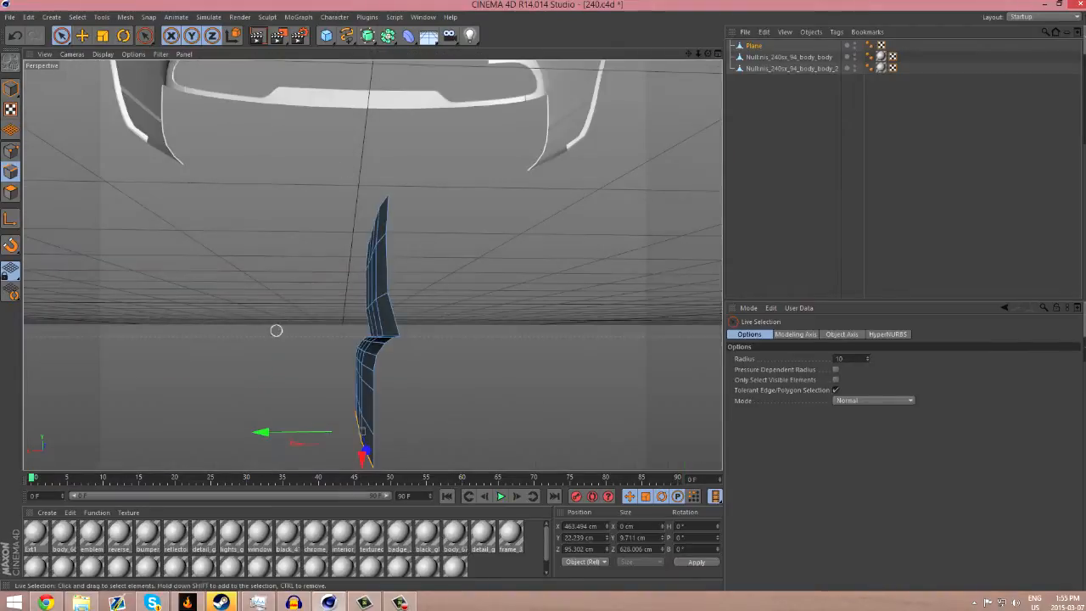
Move the skirt's lowest edges sideways in negative Y to about 8.3 cm and inspect the profile
drag(286, 428, 586, 407)
alt+drag(371, 265, 635, 139)
drag(376, 430, 343, 429)
alt+drag(373, 260, 372, 265)
middle_click(371, 264)
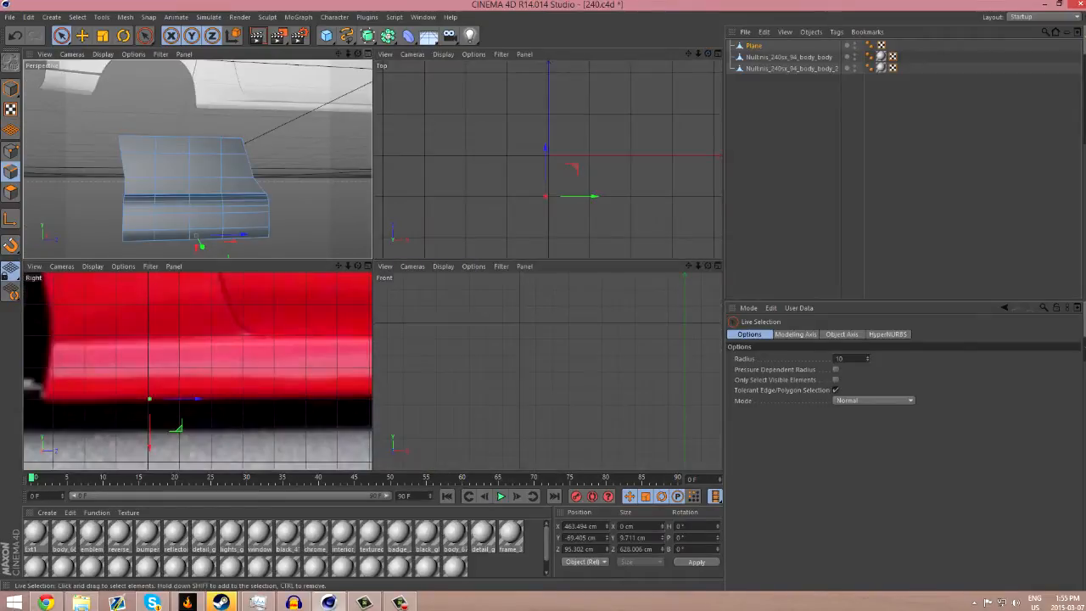
Move the two lowest wheel-side corner points in negative Z to match the photo skirt's slanted end
middle_click(339, 297)
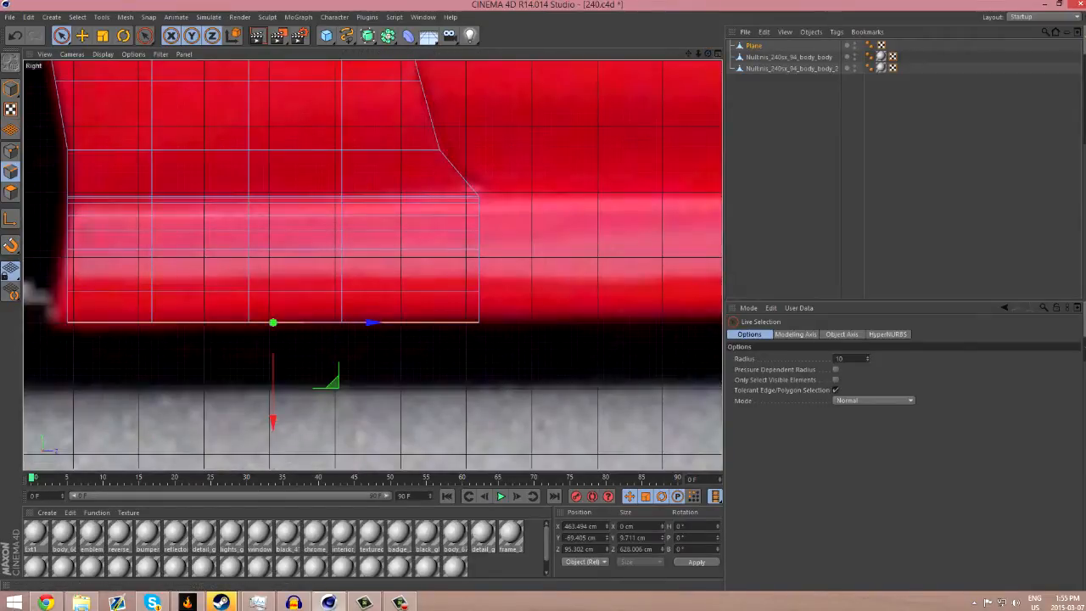
scroll(49, 319, up, 5)
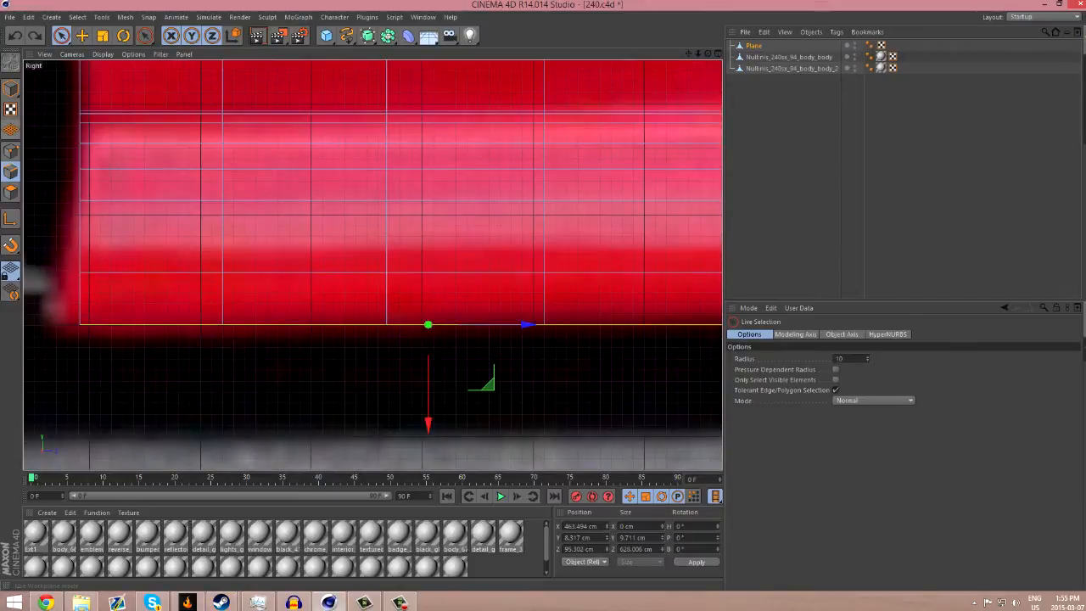
click(10, 151)
drag(176, 325, 151, 325)
click(80, 272)
drag(178, 272, 156, 272)
Shift the next four wheel-side points up the lip in negative Z, from about -229 cm tapering to about -222.8 cm, along the photo's outline
click(79, 200)
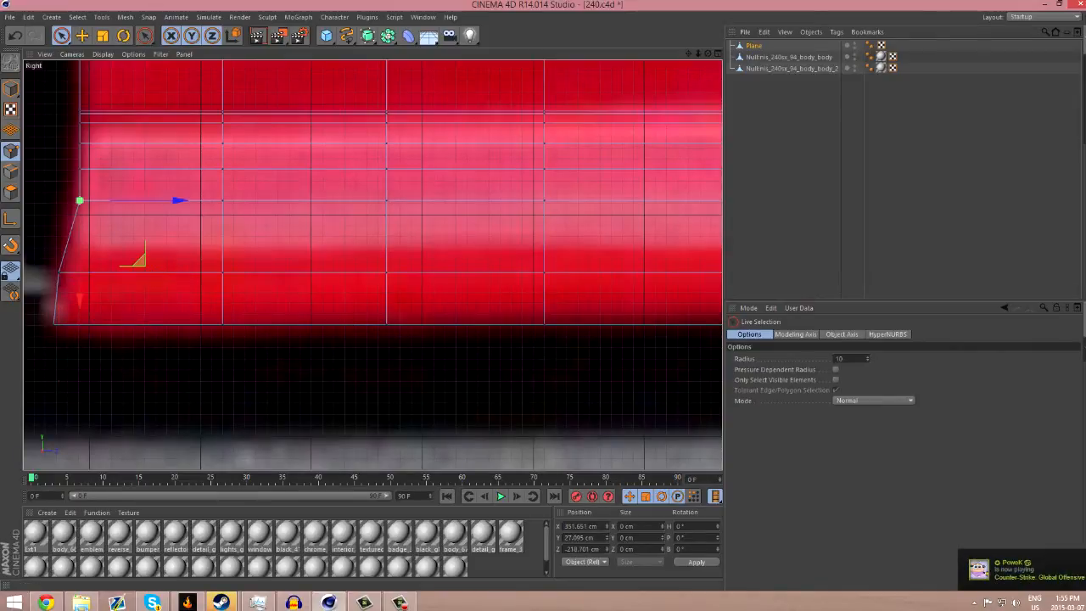
drag(176, 200, 163, 200)
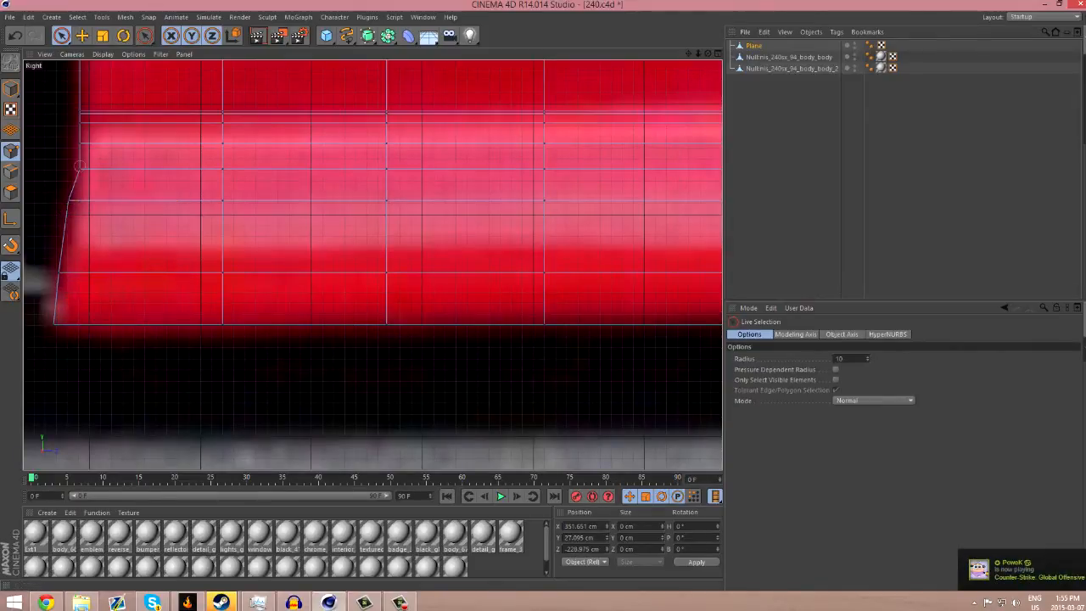
drag(177, 169, 172, 144)
click(80, 143)
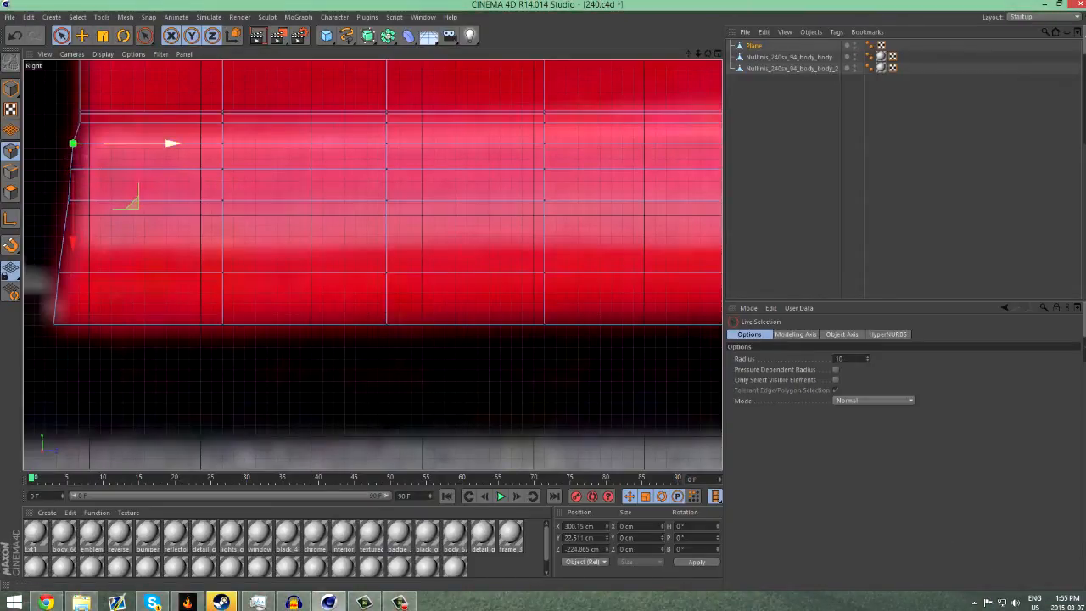
click(80, 123)
drag(178, 123, 170, 123)
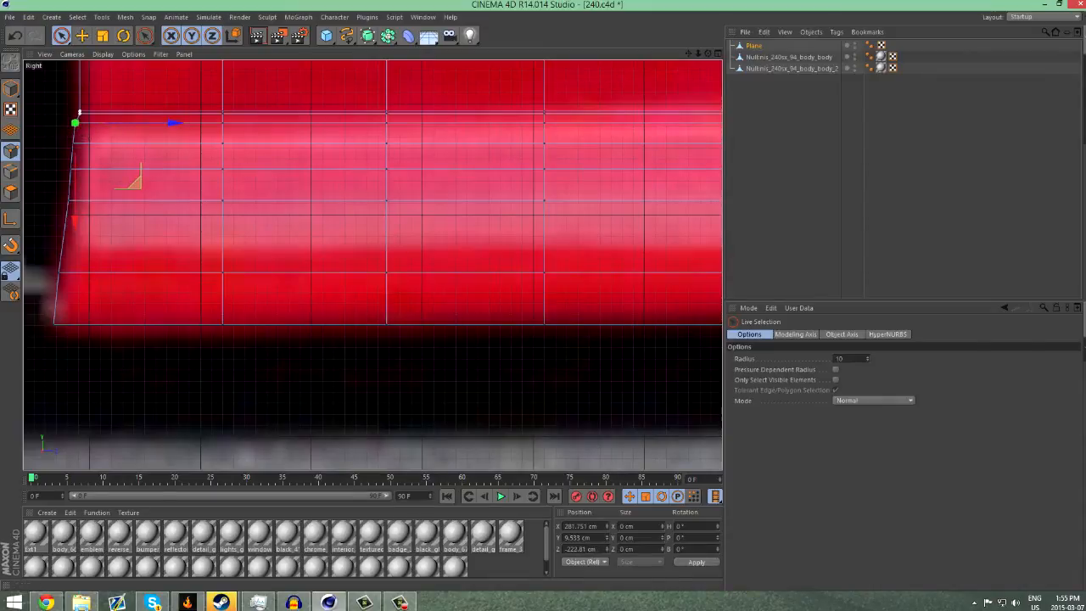
Move the two wheel-side points at the lip's upper crease in negative Z to about -222.2 cm and -221.7 cm, continuing the photo's outline
scroll(134, 123, down, 5)
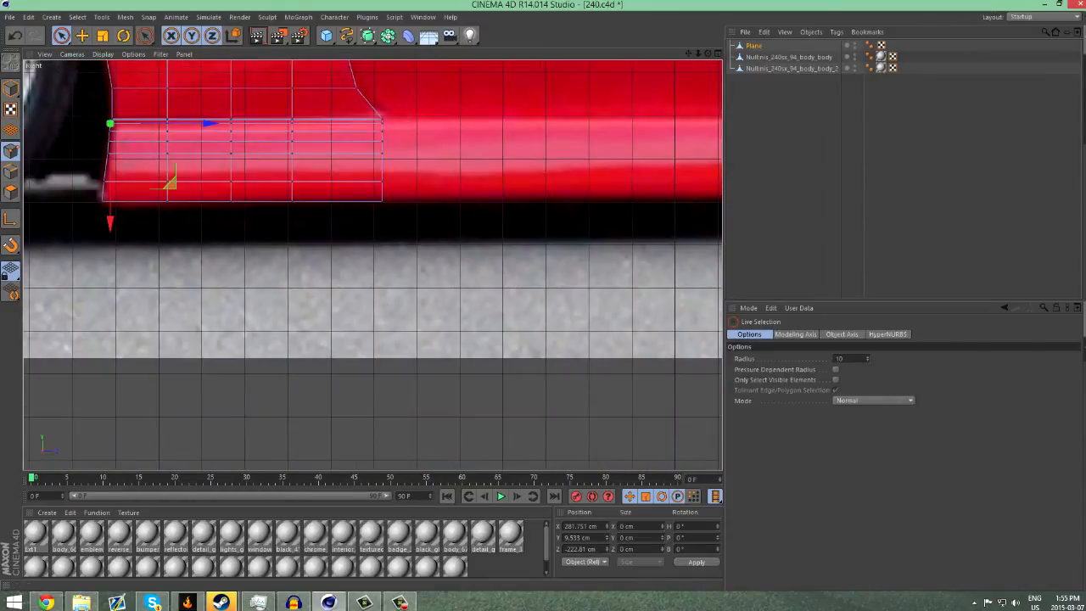
alt+middle_drag(311, 200, 372, 265)
scroll(161, 165, up, 8)
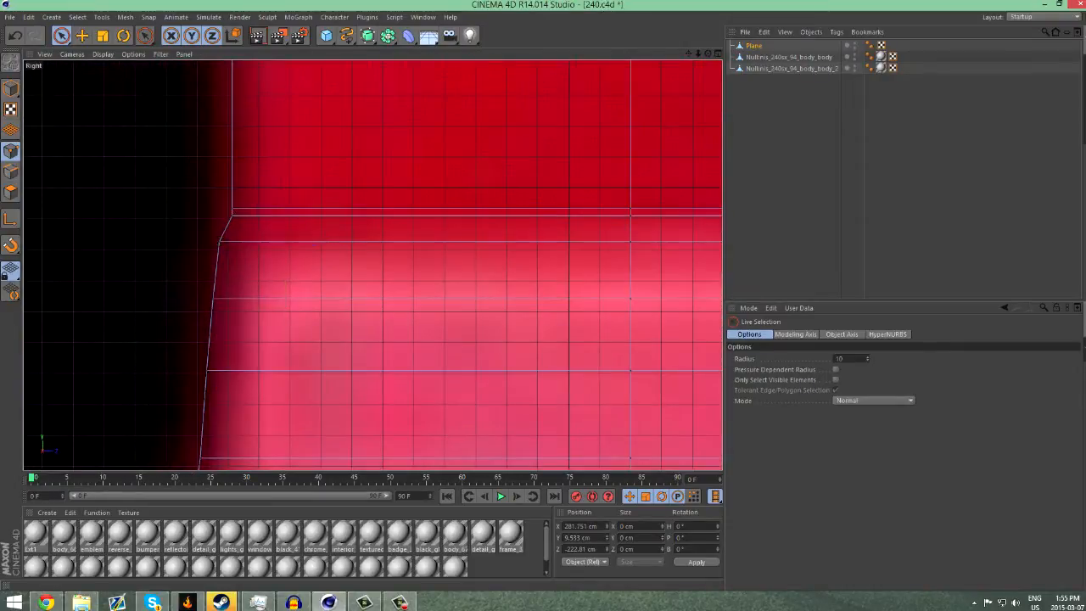
drag(329, 215, 327, 216)
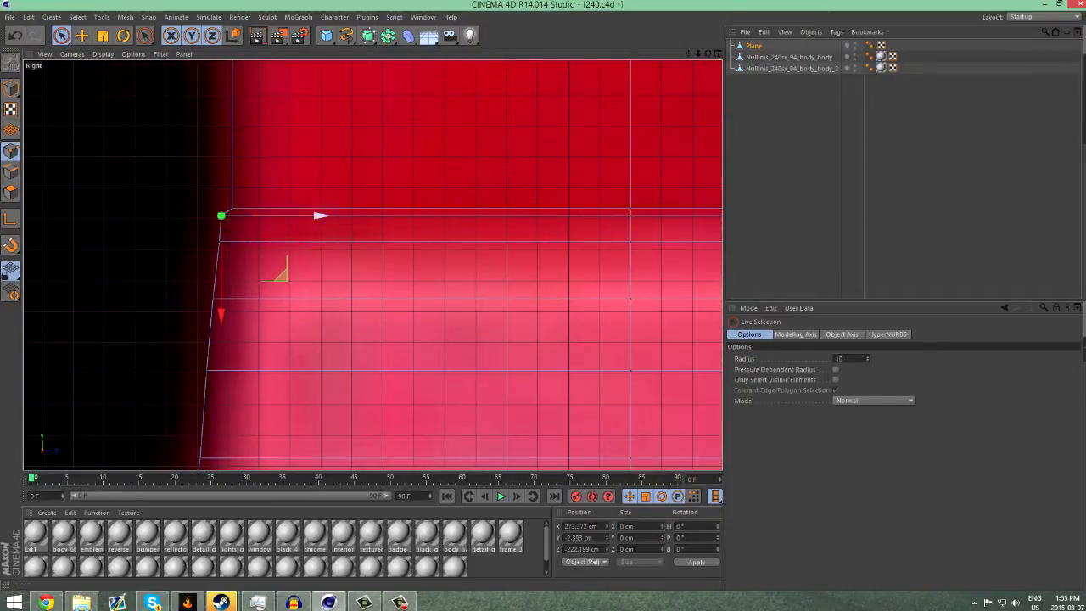
drag(328, 209, 318, 209)
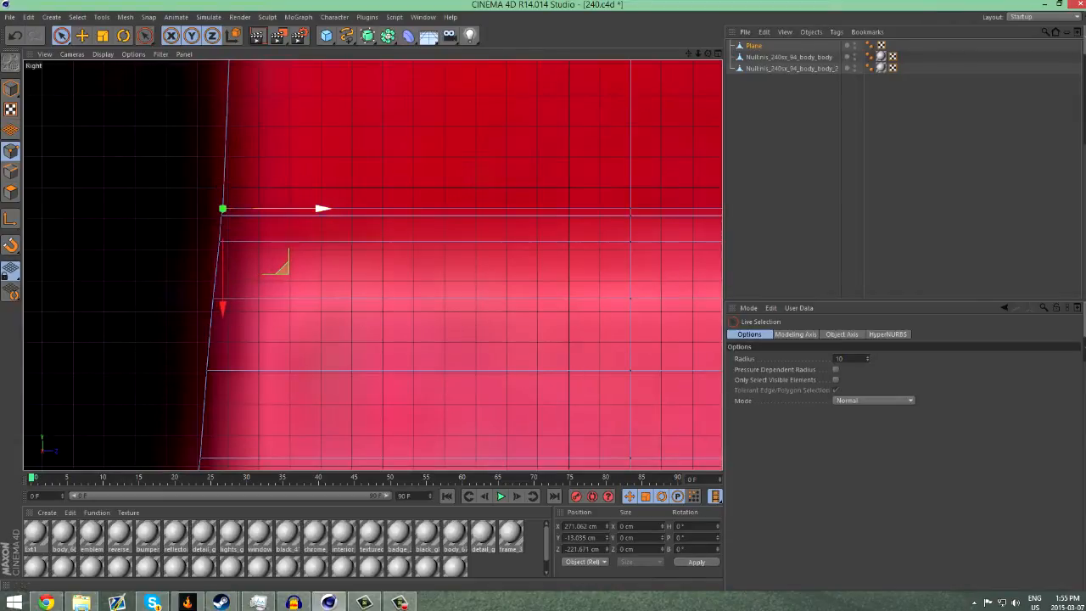
scroll(418, 212, down, 6)
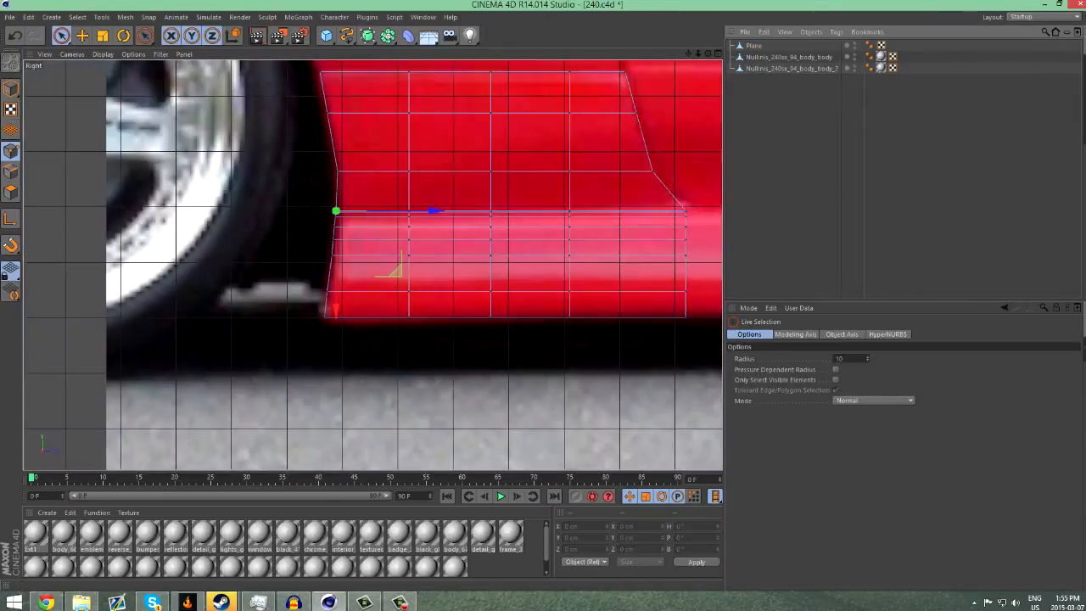
click(782, 152)
scroll(501, 235, down, 4)
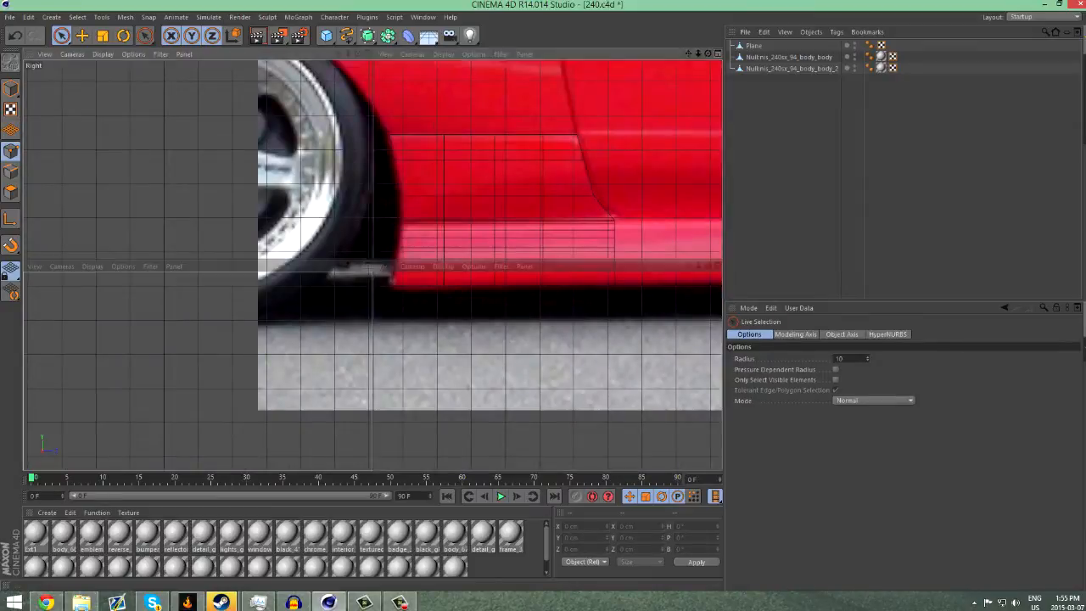
In the perspective view, select the skirt's lowest edges and move them in negative Y to about -75.3 cm
key(F5)
key(F1)
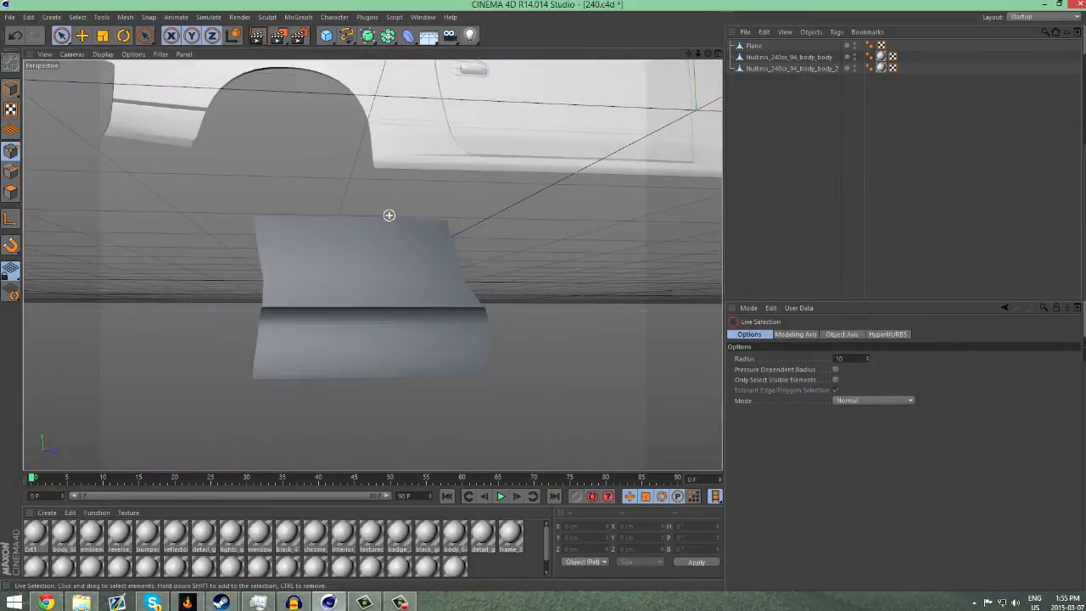
scroll(389, 216, down, 5)
mouse_move(708, 53)
mouse_down()
mouse_move(744, 81)
mouse_move(793, 53)
mouse_move(713, 54)
mouse_move(754, 72)
mouse_move(789, 59)
mouse_move(712, 72)
mouse_move(767, 64)
mouse_up()
scroll(495, 276, up, 2)
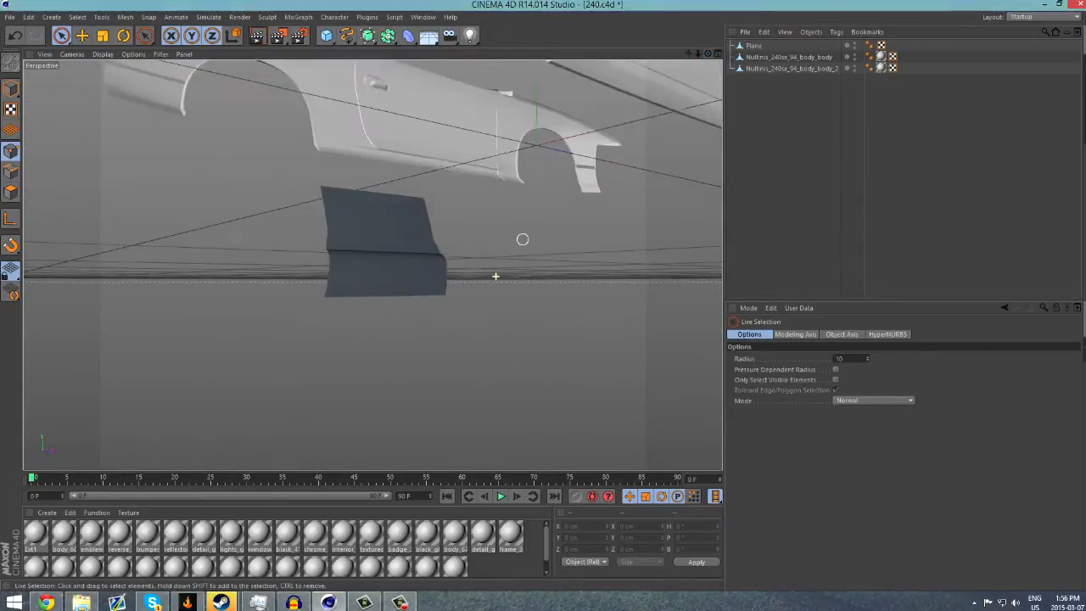
scroll(522, 239, up, 3)
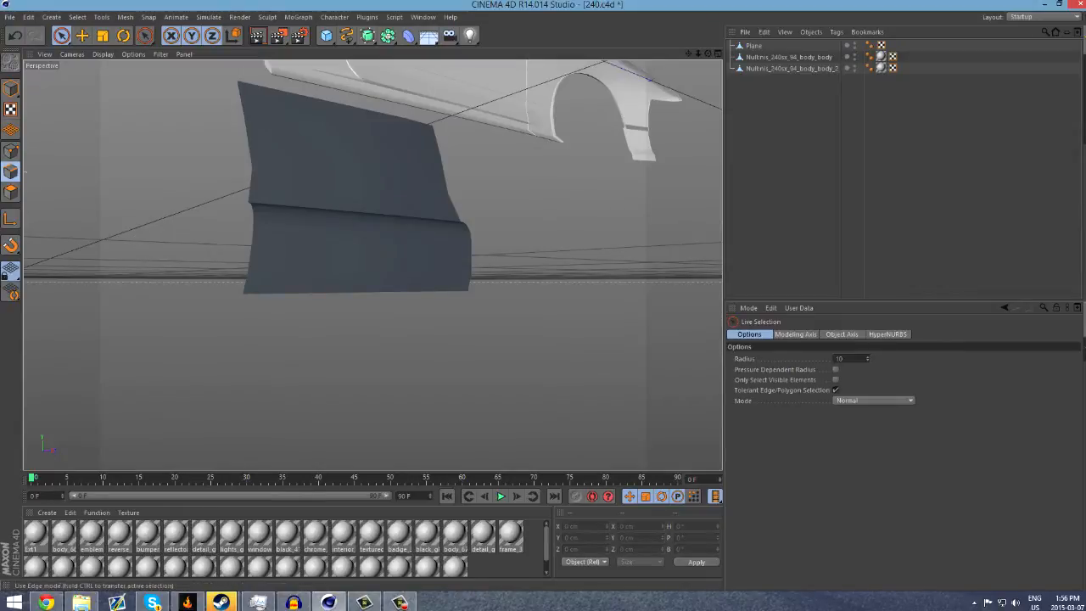
click(322, 241)
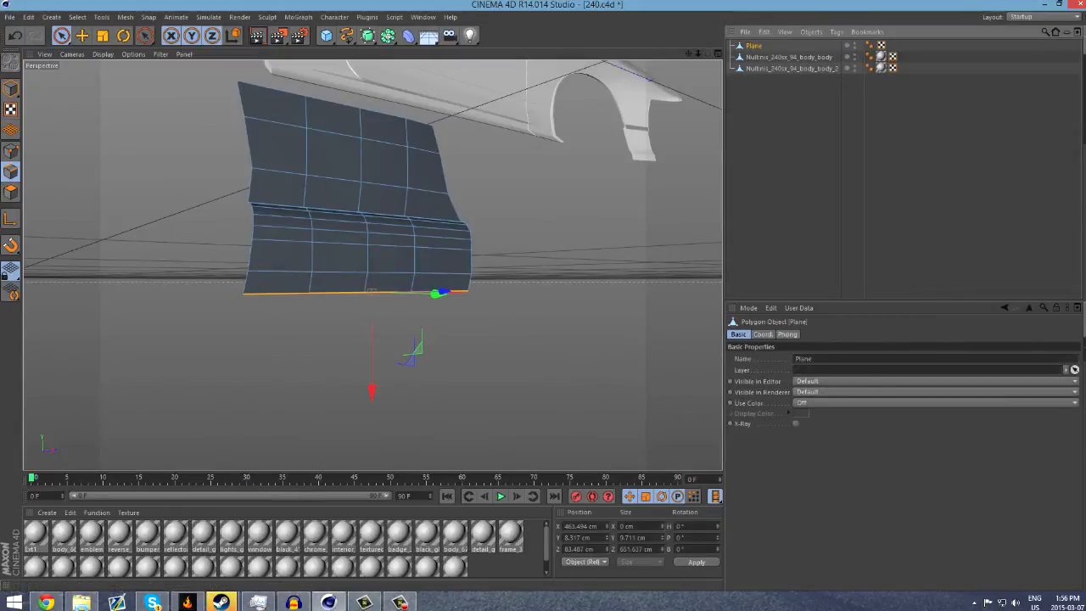
alt+drag(481, 303, 598, 318)
drag(481, 304, 447, 303)
alt+drag(372, 265, 372, 259)
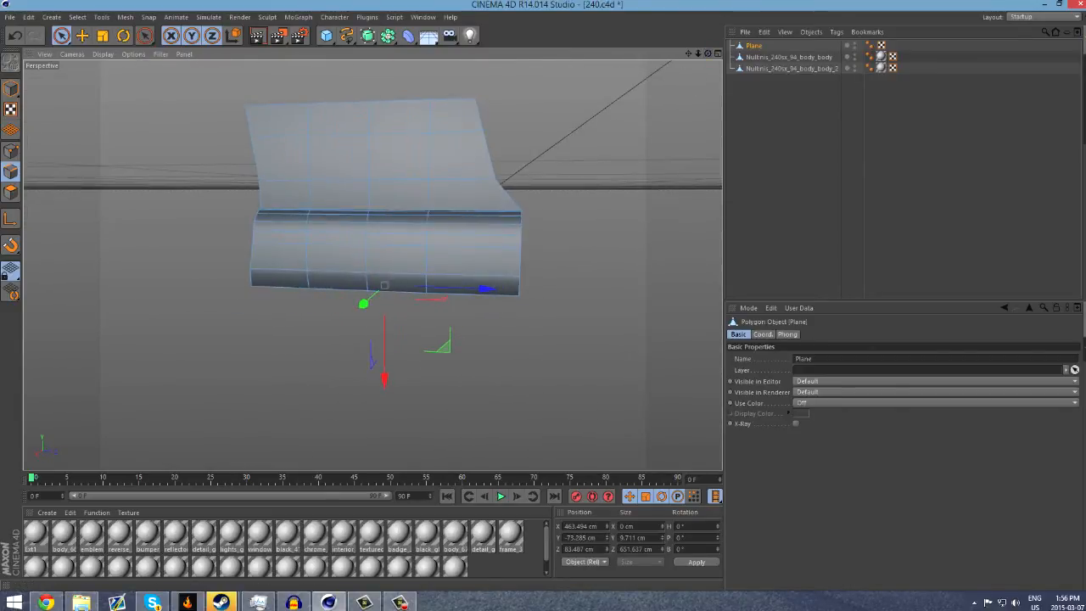
Select the lip's vertical end edges facing the front wheel and extrude them along the sill to Z about 2055 cm
middle_click(372, 259)
middle_click(349, 299)
click(616, 221)
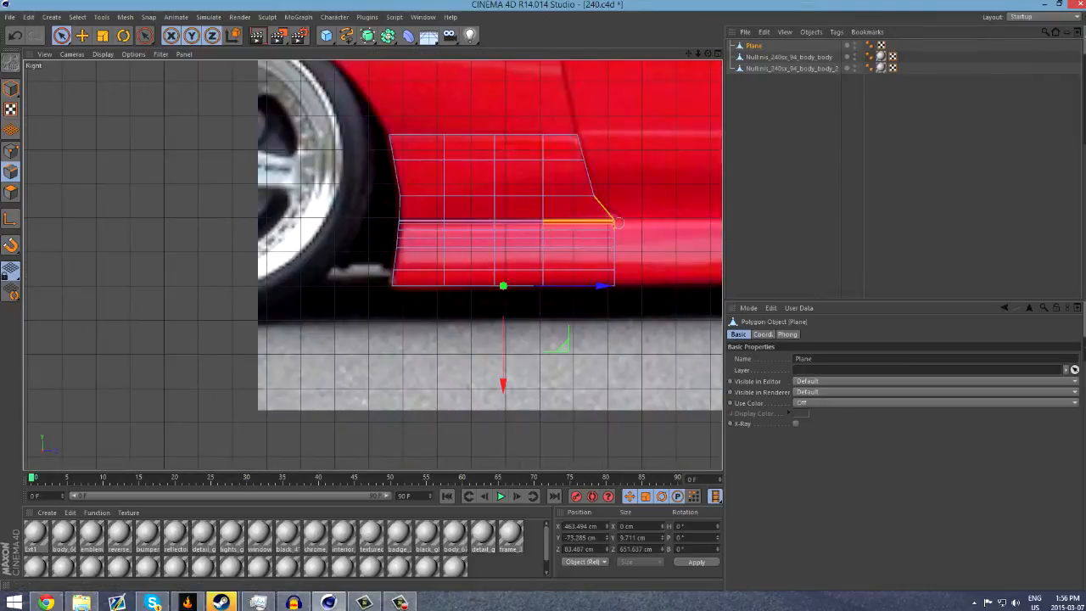
drag(614, 275, 614, 286)
mouse_move(565, 243)
ctrl+mouse_down()
mouse_move(571, 214)
mouse_move(603, 207)
ctrl+mouse_up()
drag(688, 53, 112, 49)
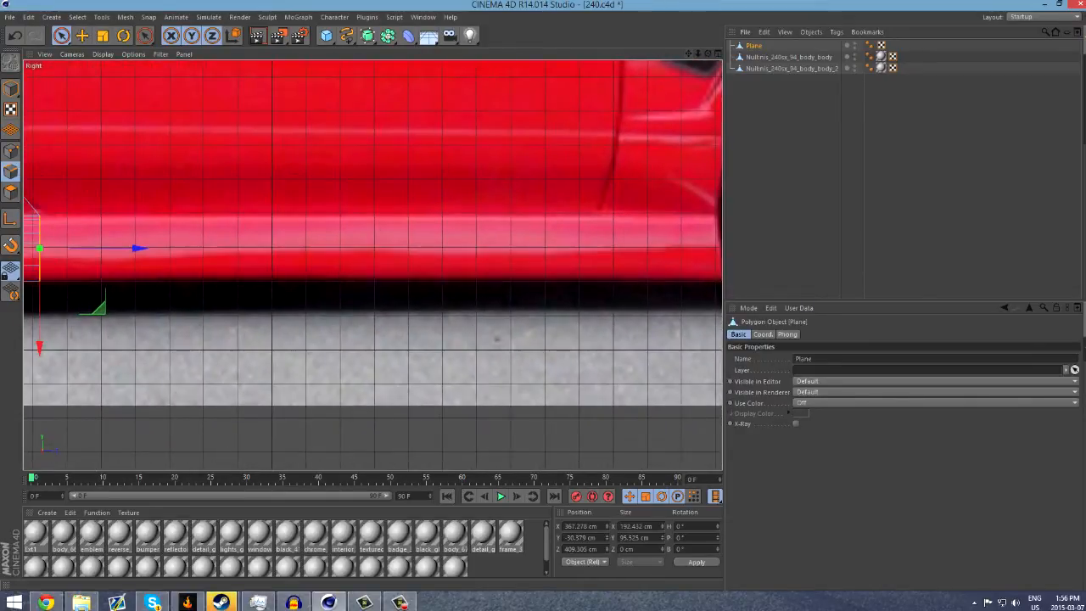
drag(139, 248, 700, 248)
Extrude the lip's end edges further toward the front wheel, to Z about 2403 cm
scroll(483, 289, down, 6)
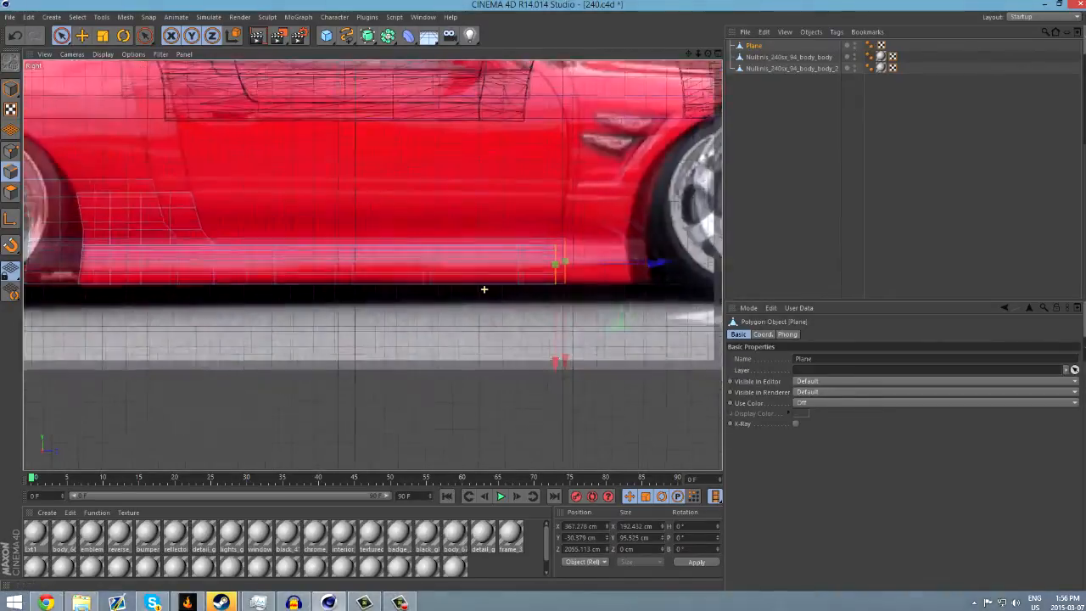
scroll(619, 267, up, 6)
scroll(618, 268, up, 3)
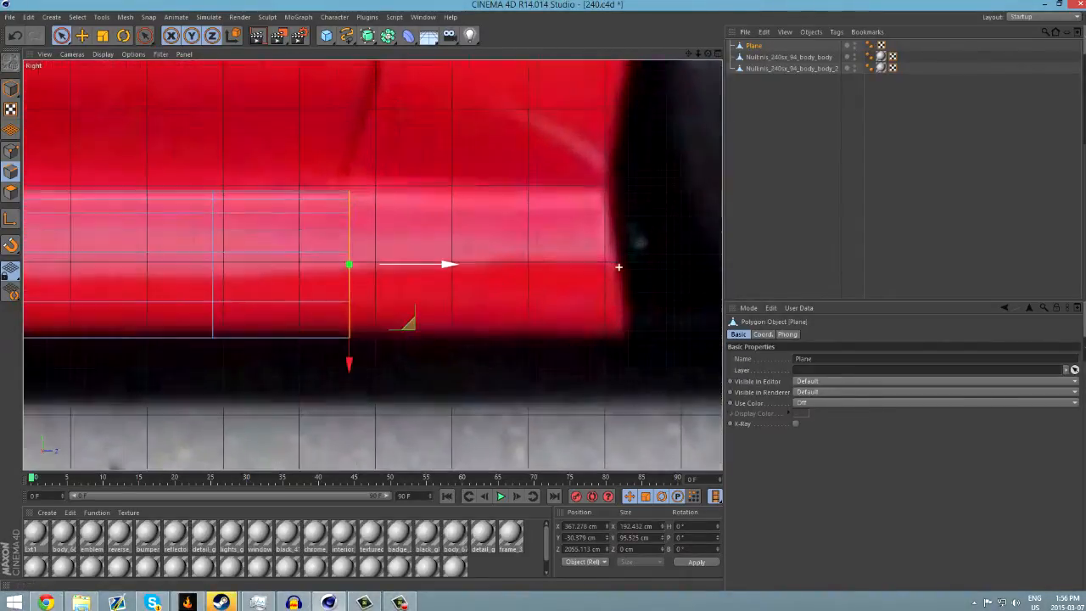
drag(416, 264, 681, 264)
scroll(673, 353, up, 6)
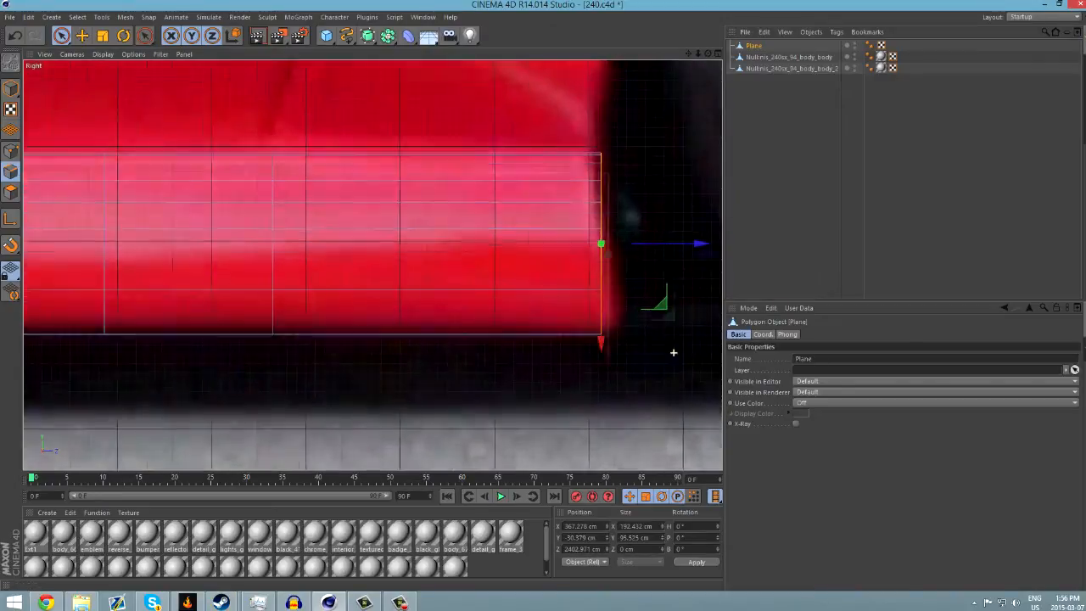
Shift the two lowest front-wheel-end points in positive Z to about 2423.6 cm and 2422.4 cm
click(11, 151)
click(481, 293)
drag(560, 292, 609, 292)
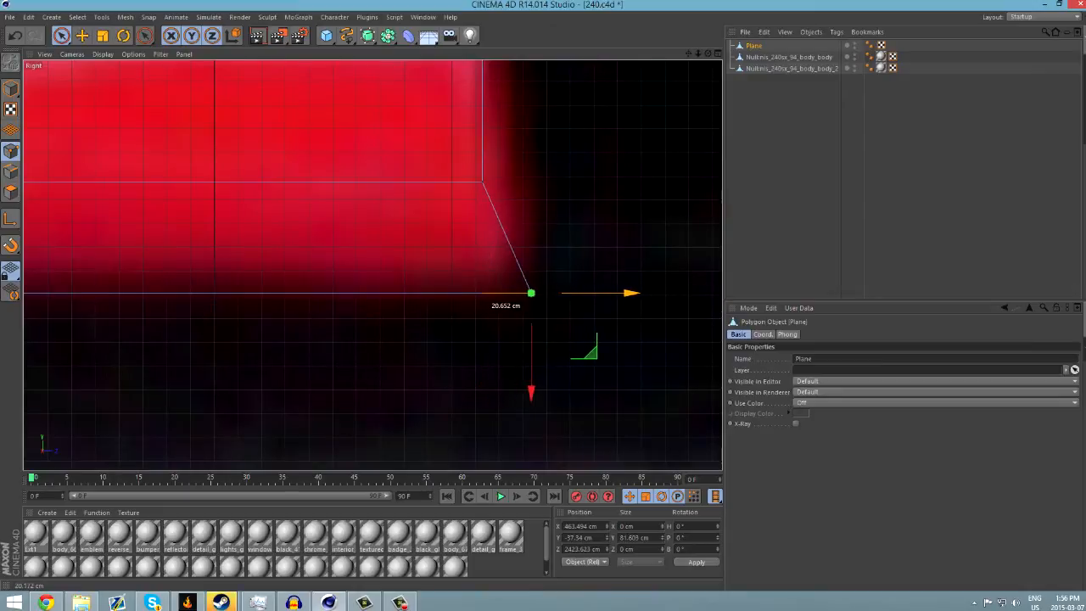
click(482, 182)
drag(577, 182, 623, 181)
scroll(621, 175, down, 2)
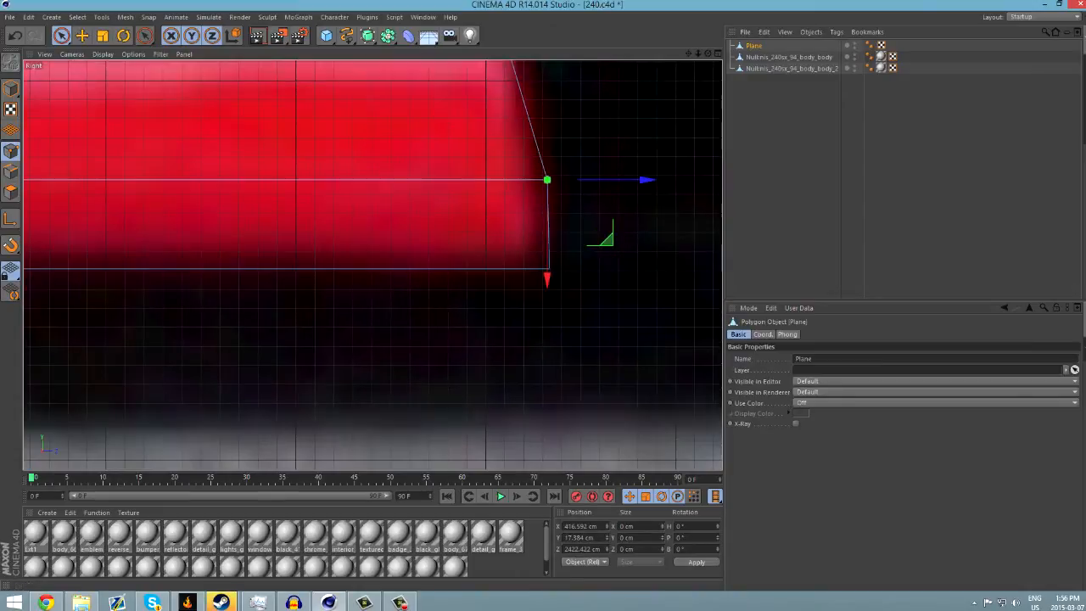
Shift the third point up the front-wheel end in positive Z to about 2408.4 cm, following the photo's slanted outline
alt+middle_drag(373, 265, 332, 366)
click(471, 157)
drag(567, 156, 578, 157)
scroll(559, 151, down, 3)
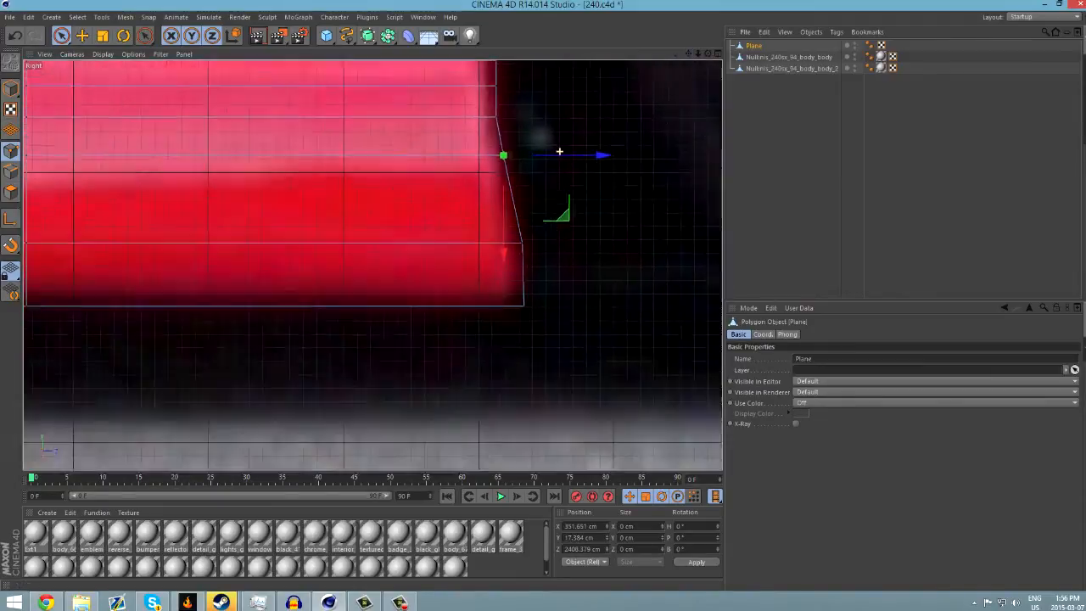
alt+middle_drag(559, 151, 601, 364)
Select the top edge of the lip's last front segment and extrude it upward to X about 188.6 cm
click(10, 172)
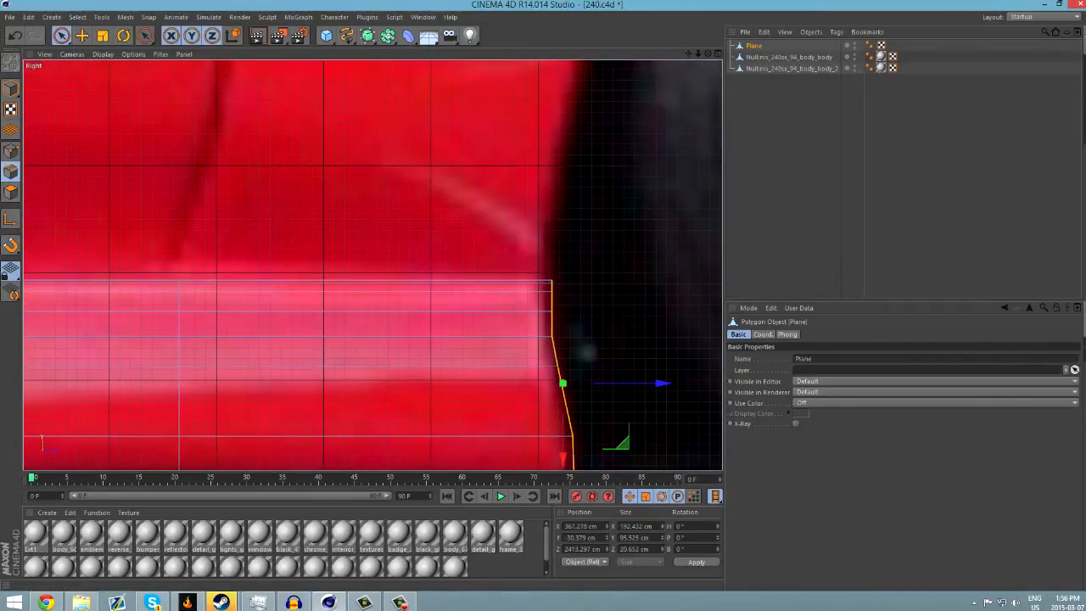
click(520, 281)
shift+click(521, 284)
drag(365, 238, 365, 149)
scroll(97, 163, down, 5)
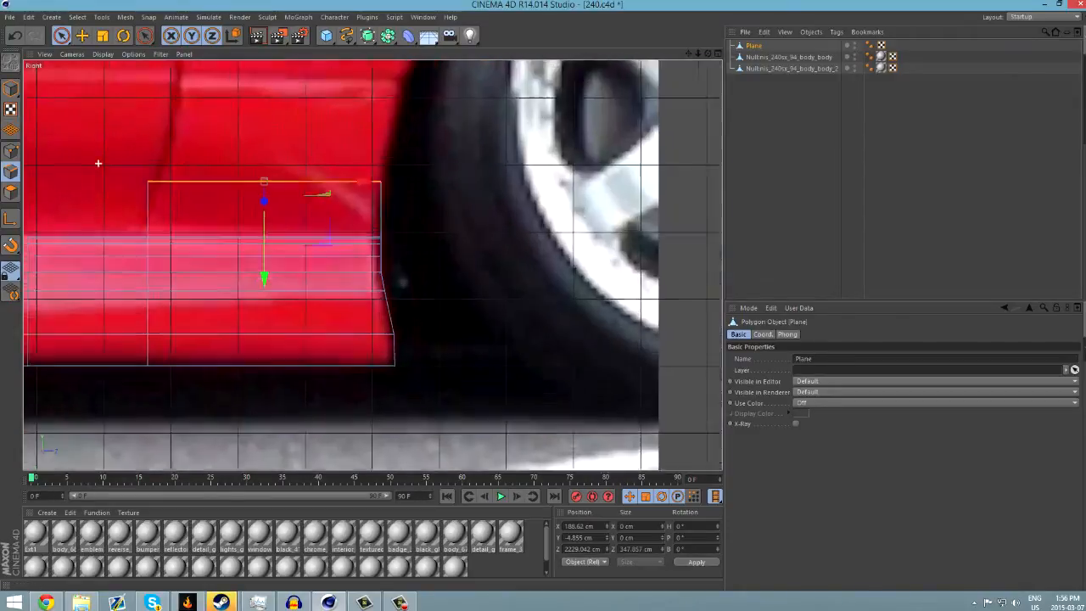
alt+middle_drag(256, 161, 333, 253)
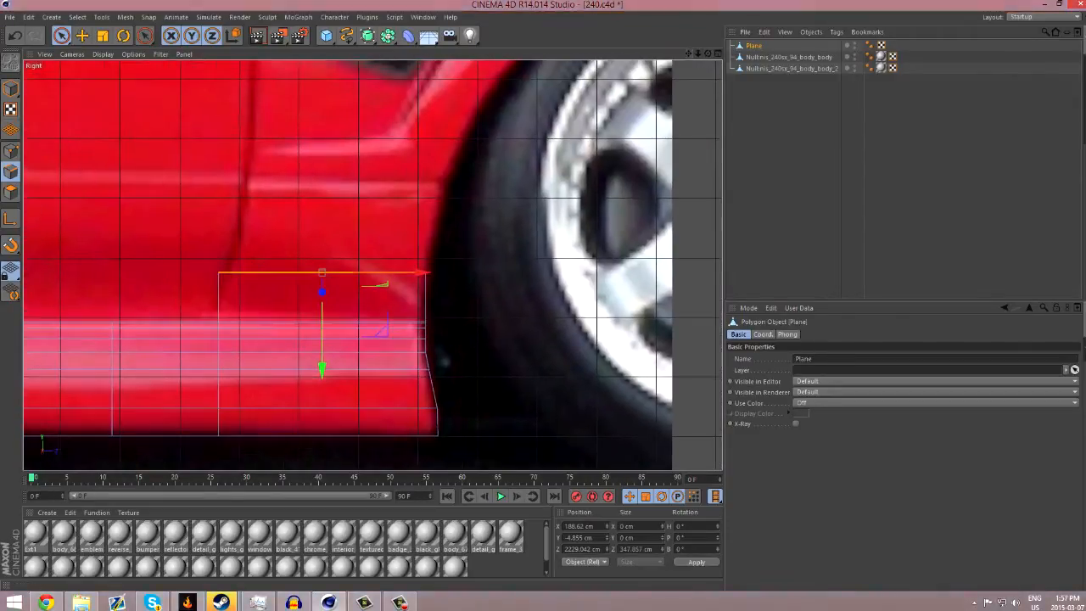
Move the new front panel's upper door-side point in positive Z to about 2076.8 cm, along the photo's panel line
scroll(332, 253, up, 2)
scroll(332, 254, down, 1)
scroll(333, 254, down, 2)
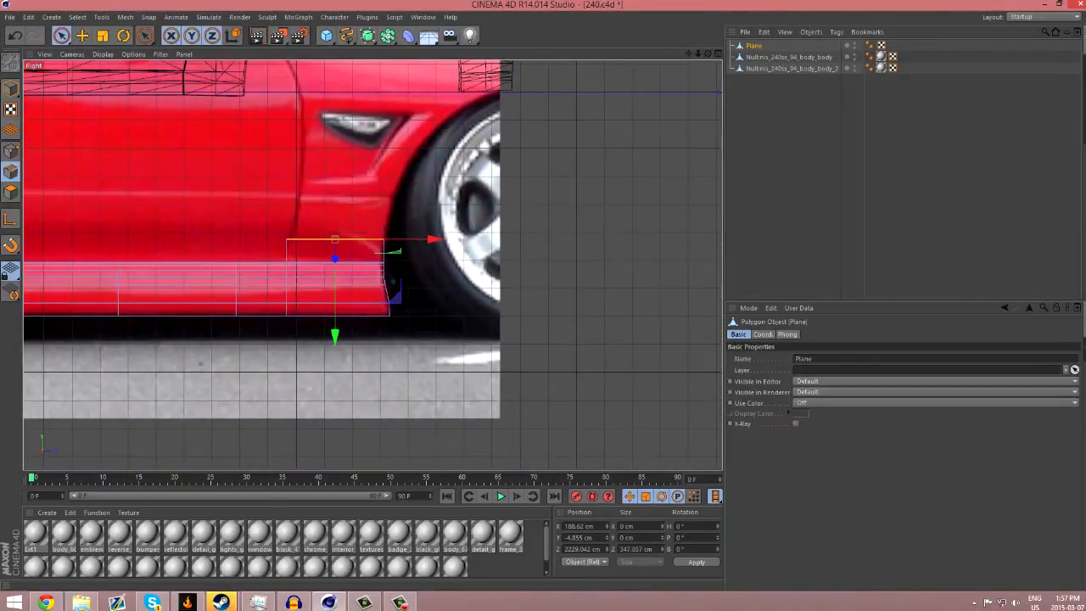
scroll(339, 231, up, 3)
scroll(341, 230, up, 1)
click(10, 151)
drag(242, 262, 264, 262)
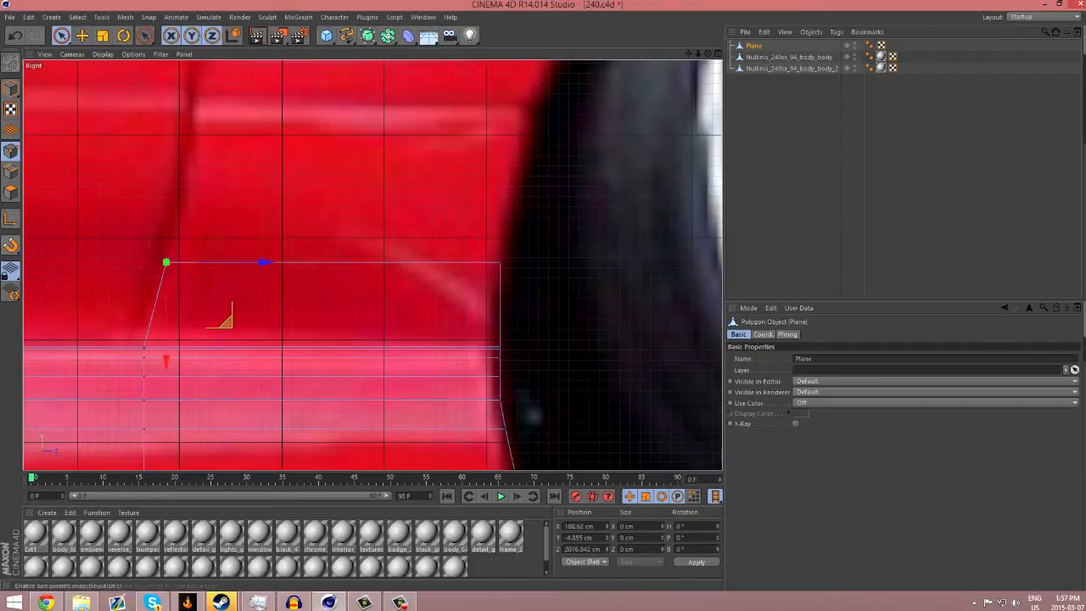
Extrude the front panel's top edge upward to X about 121.2 cm and shift its end points to Z about 2420.2 cm and 2091.9 cm
click(11, 172)
ctrl+drag(333, 359, 333, 291)
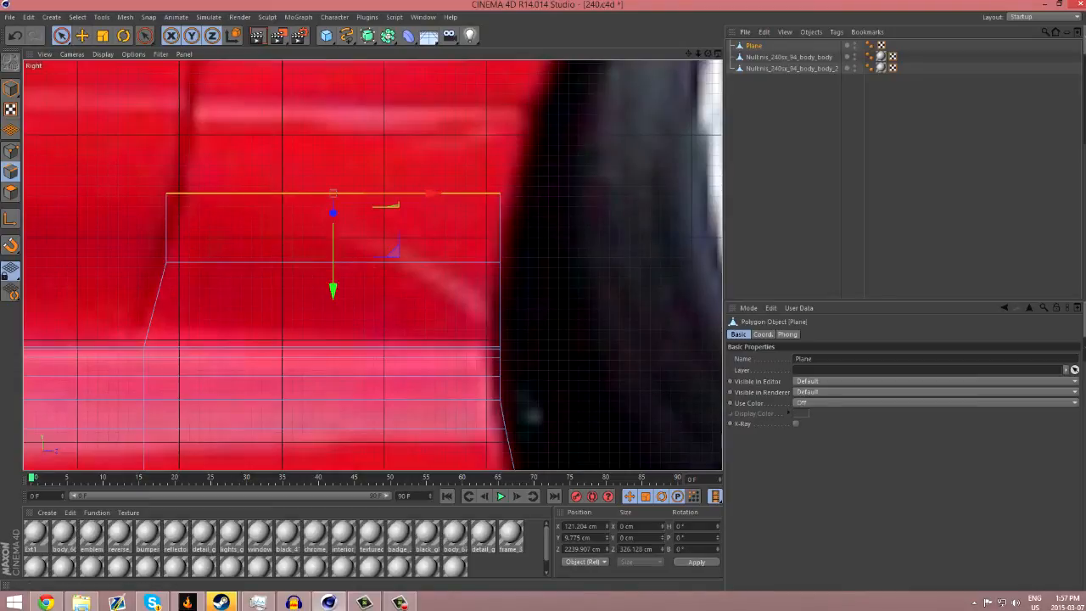
click(10, 151)
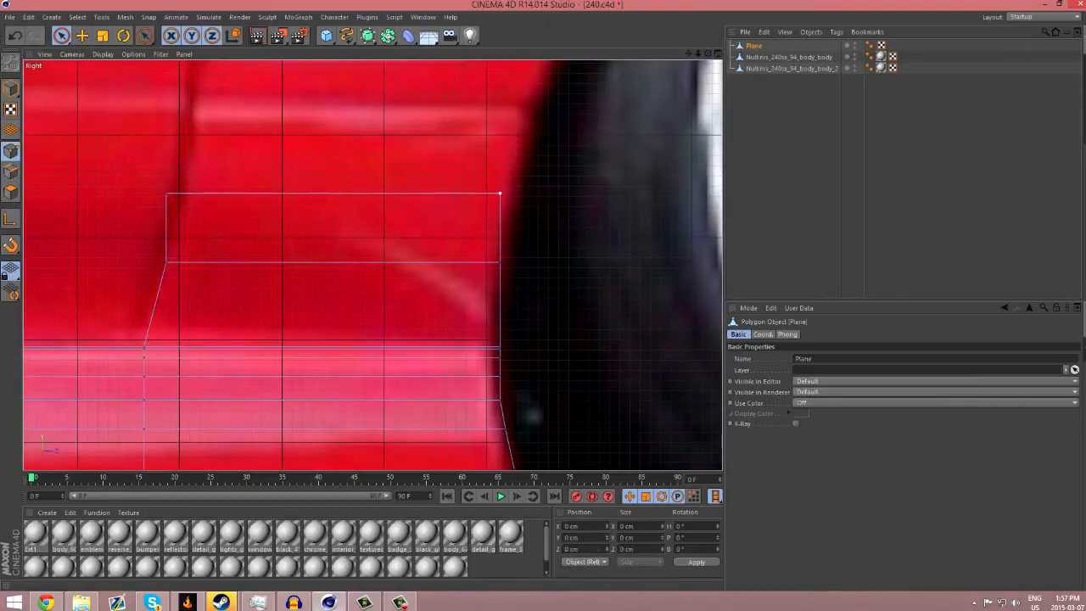
drag(585, 194, 603, 194)
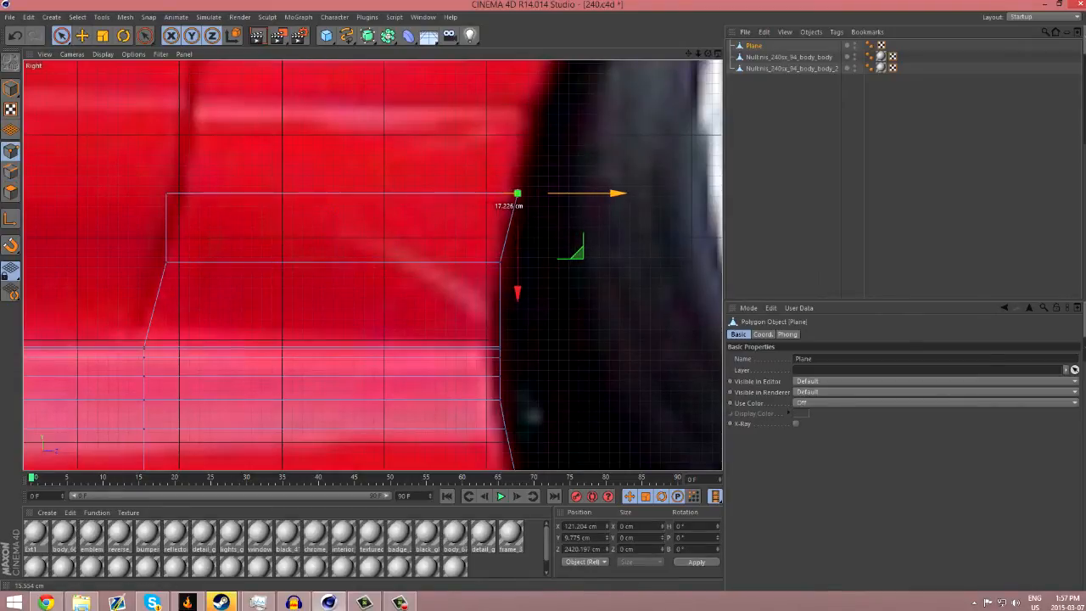
click(167, 194)
drag(246, 193, 261, 193)
Extrude the panel's top edge to X about 61 cm and shift its end points in positive Z, the door-side one to about 2104.7 cm
click(10, 171)
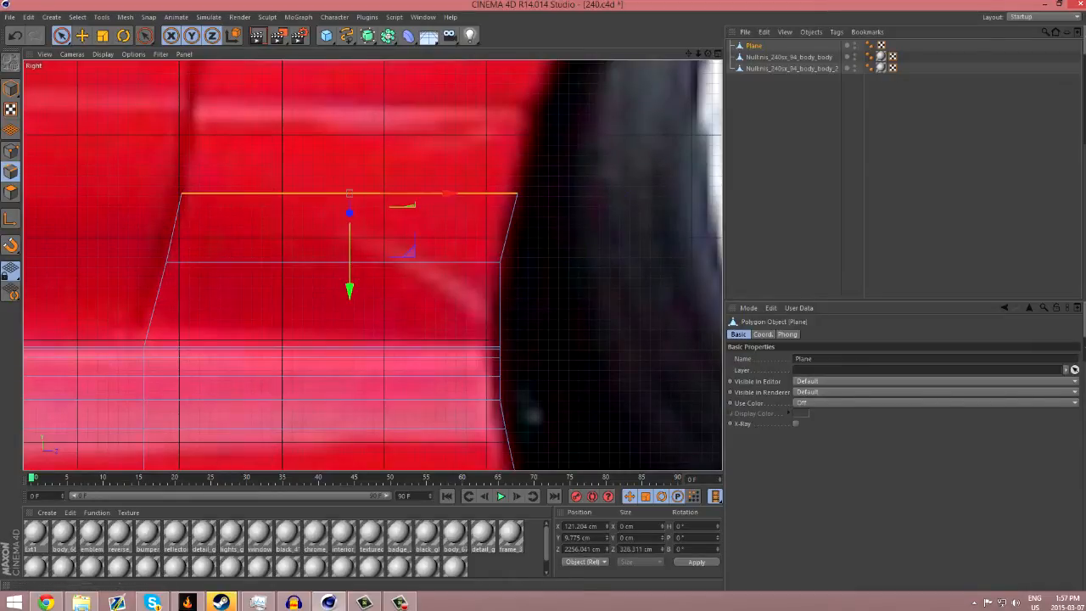
drag(349, 246, 349, 184)
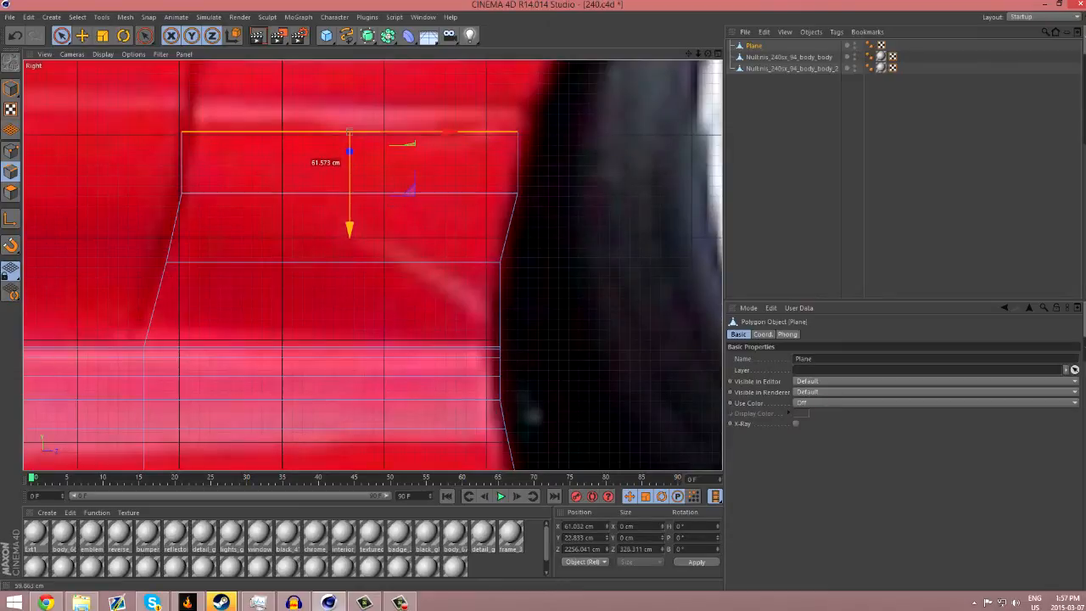
click(10, 151)
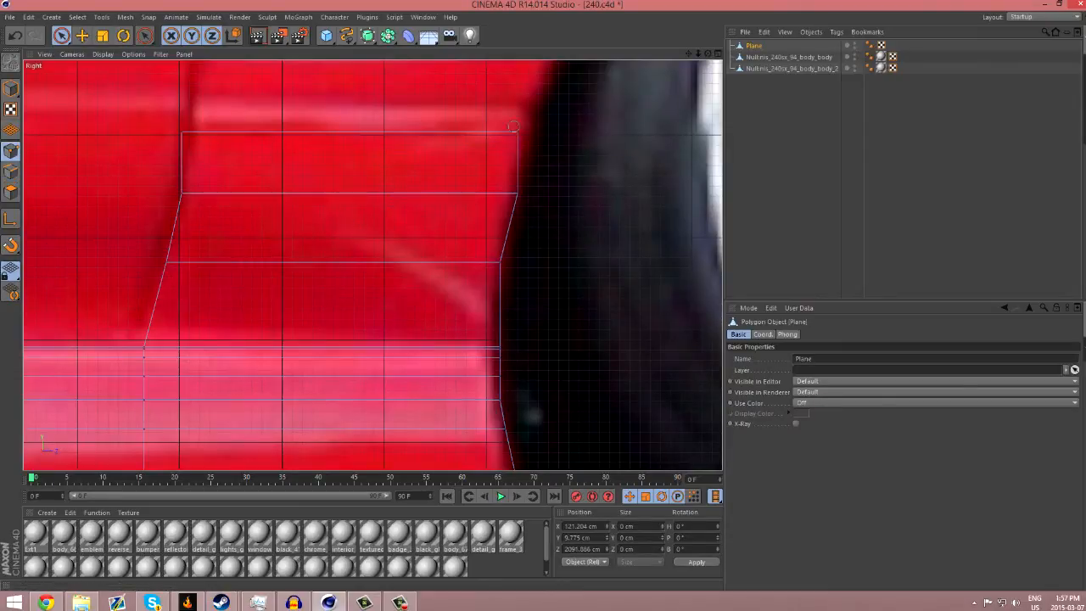
drag(617, 131, 632, 132)
click(182, 132)
drag(283, 131, 296, 131)
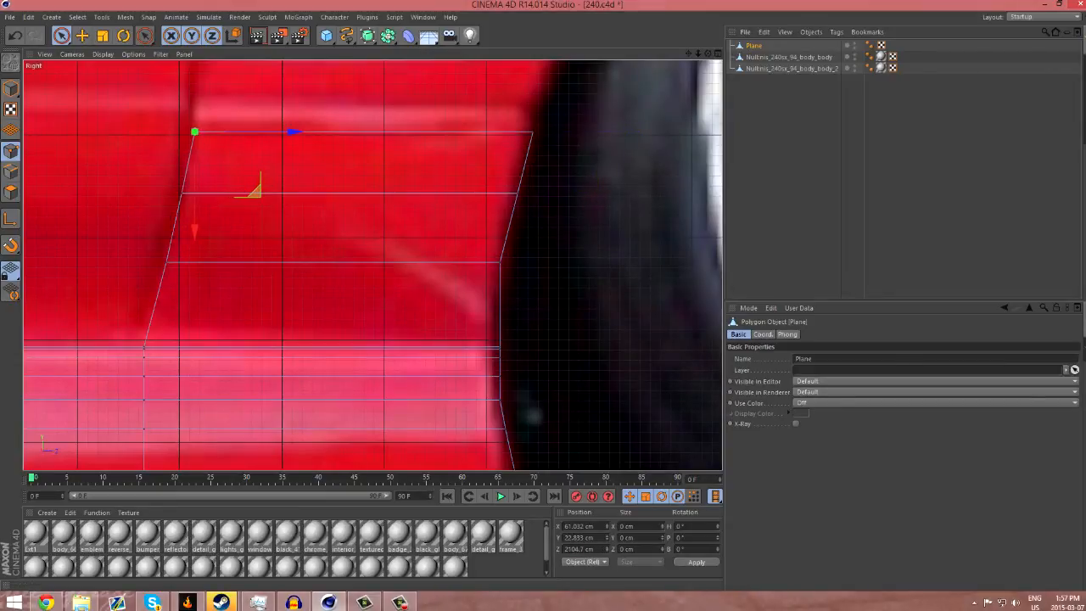
Extrude the panel's top edge to X about 34.1 cm and move its wheel-side point in positive Z to about 2446.2 cm
scroll(520, 228, down, 5)
scroll(437, 166, up, 3)
click(11, 170)
click(429, 186)
drag(428, 206, 428, 186)
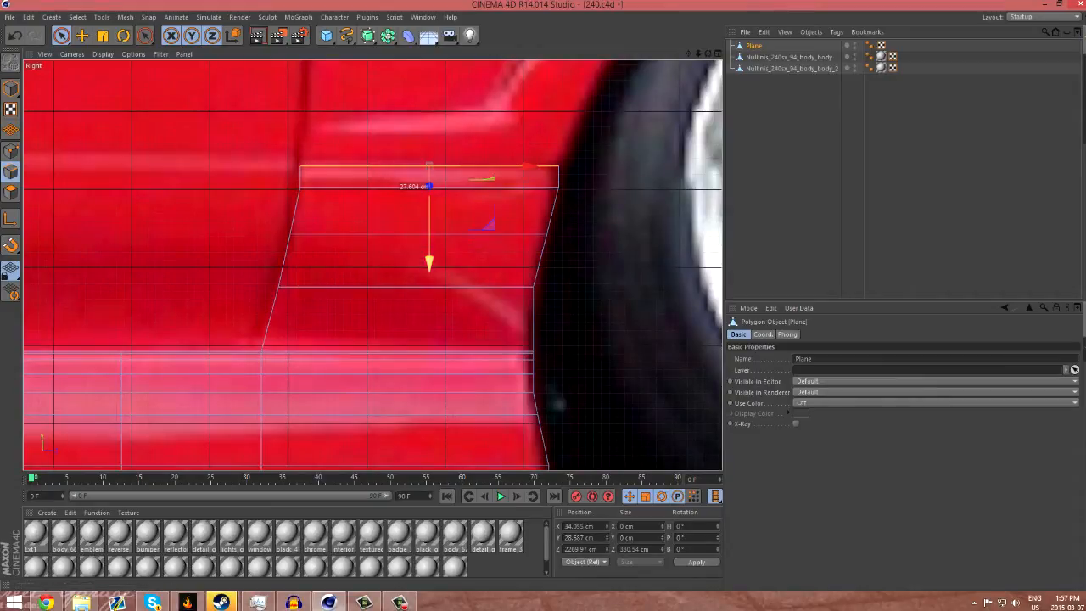
click(10, 151)
drag(657, 166, 666, 166)
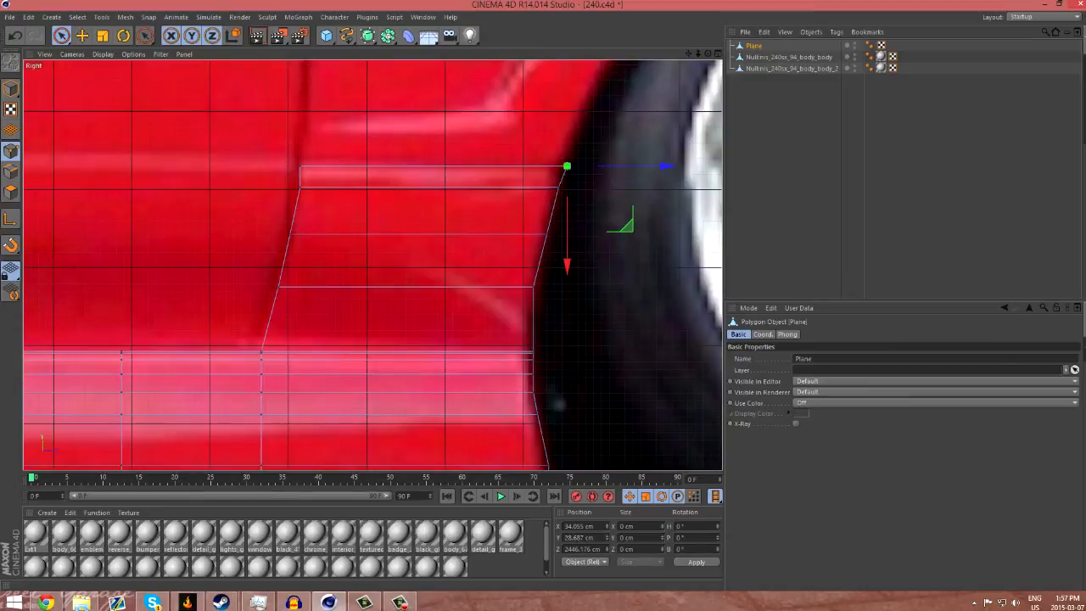
scroll(50, 180, down, 6)
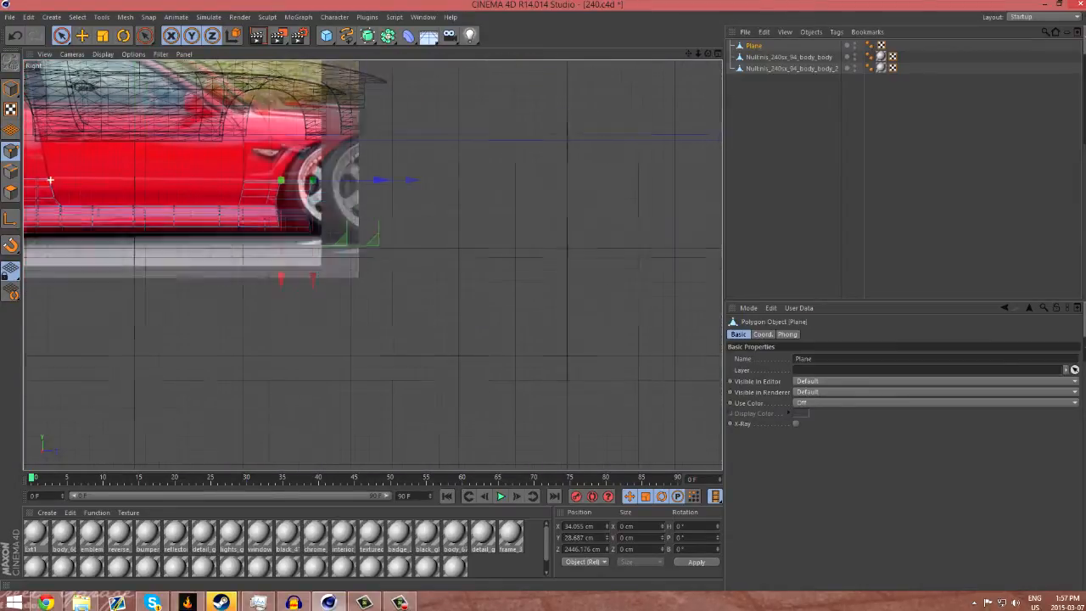
click(717, 53)
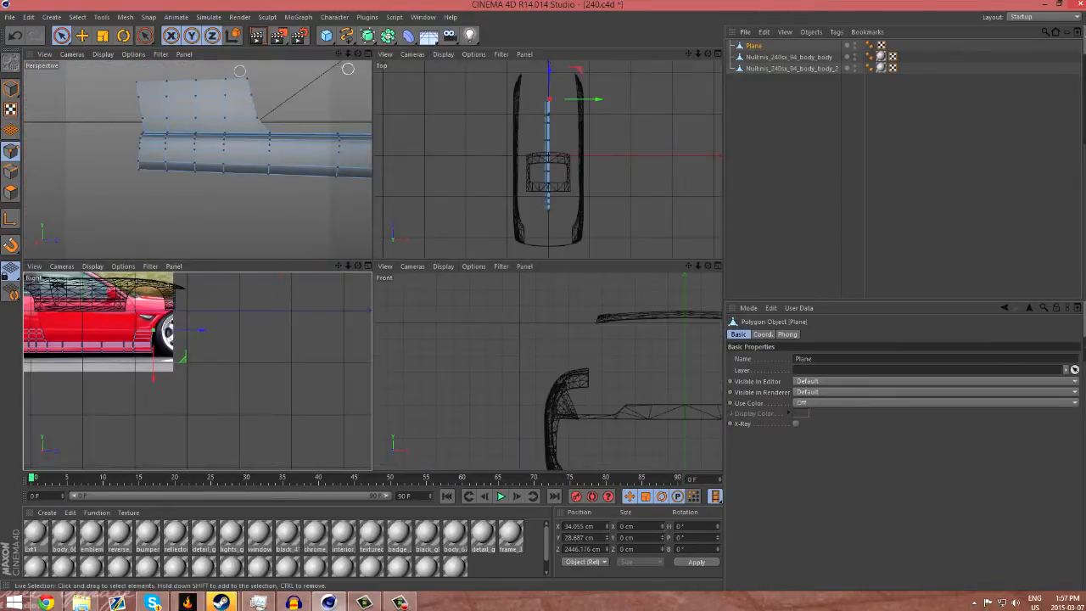
Examine the whole side skirt's shape against the car body from the side, the end and underneath
middle_click(356, 111)
scroll(356, 111, down, 3)
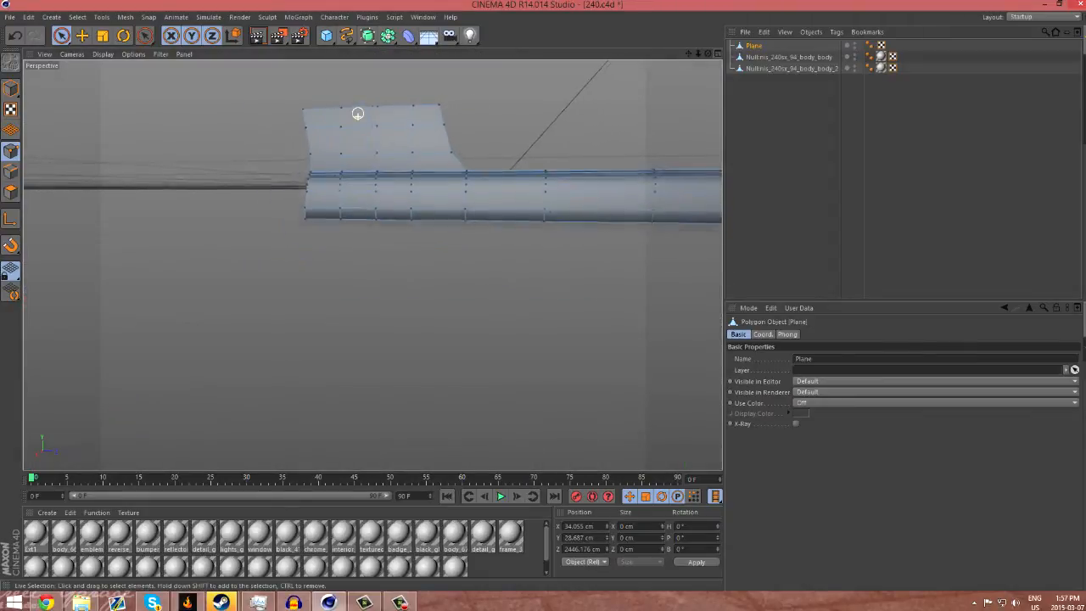
scroll(371, 264, down, 9)
scroll(371, 264, up, 4)
alt+middle_drag(374, 263, 194, 285)
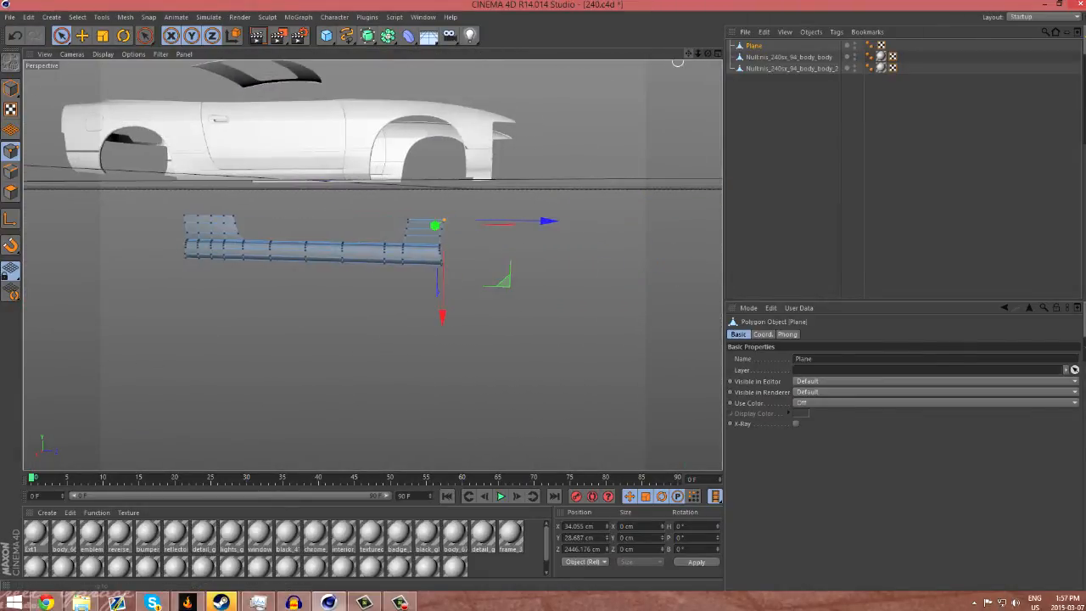
scroll(347, 232, up, 3)
click(789, 136)
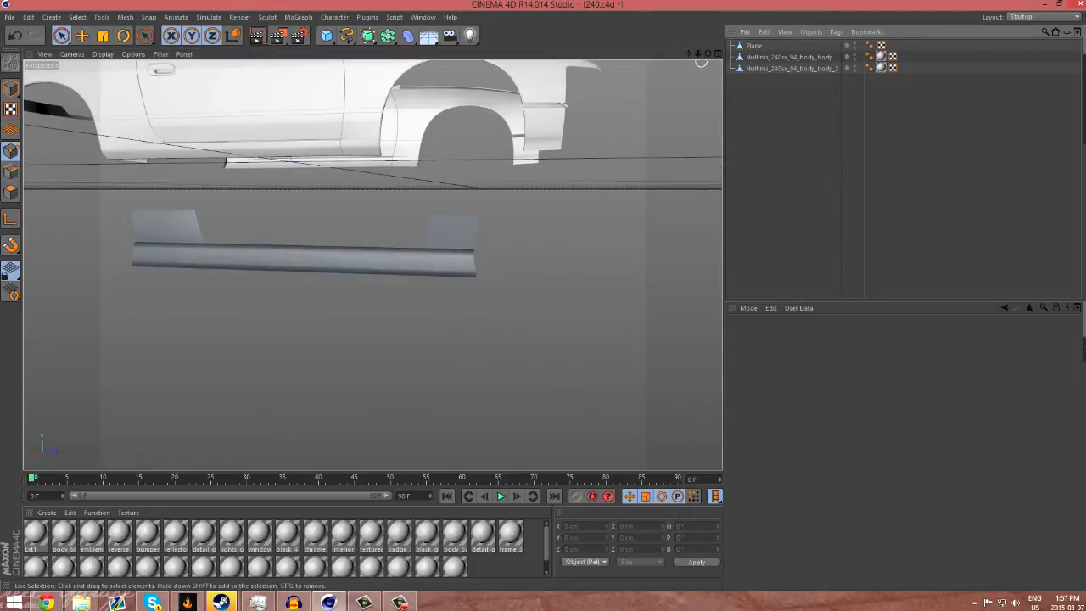
mouse_move(708, 54)
mouse_down()
mouse_move(874, 39)
mouse_move(848, 48)
mouse_move(861, 46)
mouse_up()
alt+drag(372, 265, 373, 264)
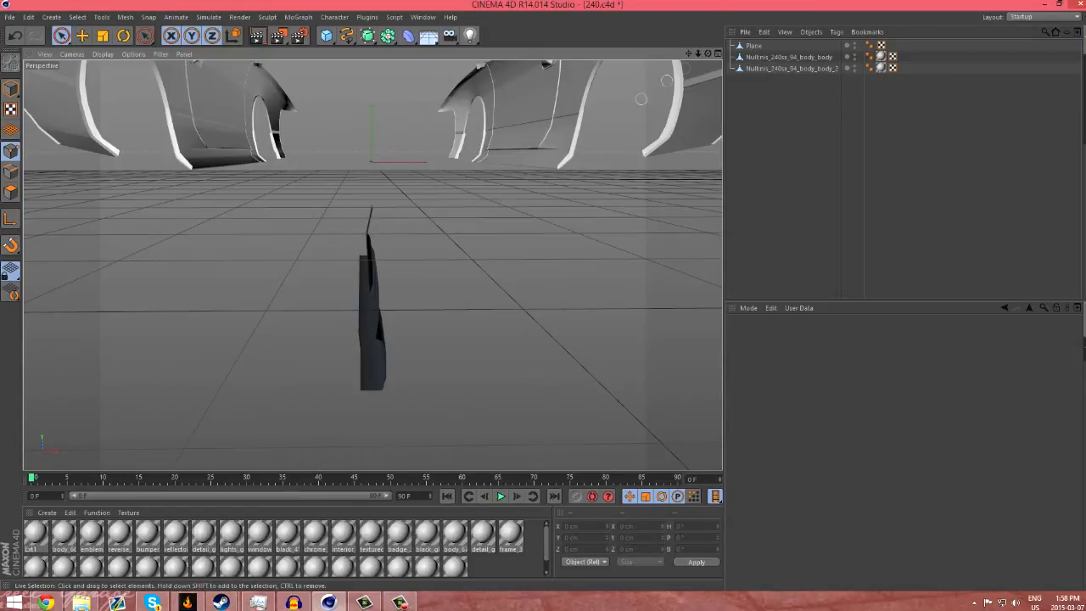
alt+drag(372, 264, 372, 264)
scroll(586, 239, up, 3)
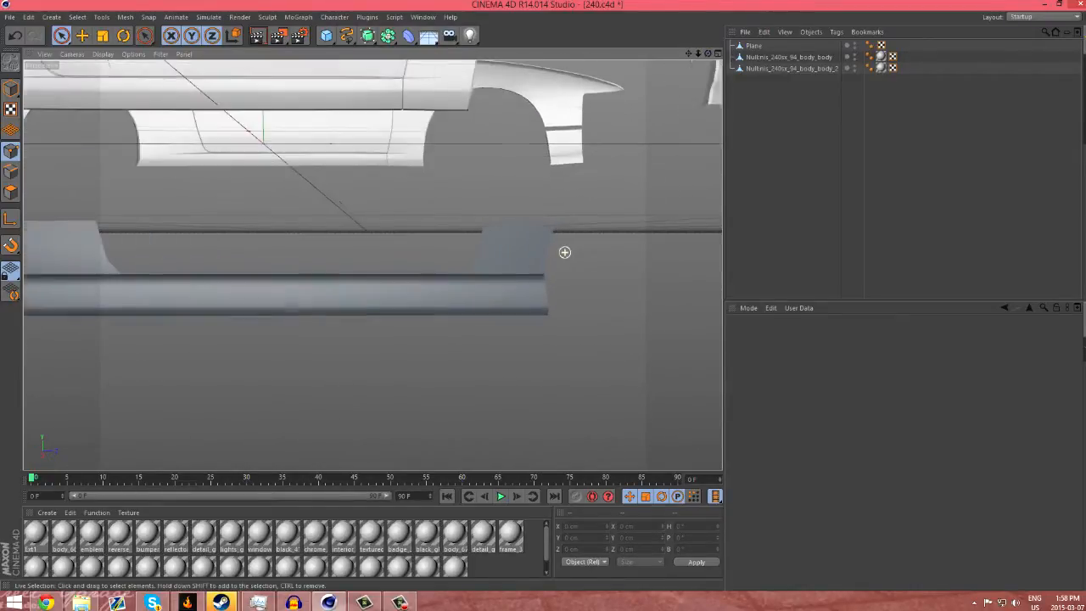
scroll(564, 251, up, 3)
alt+drag(372, 264, 372, 265)
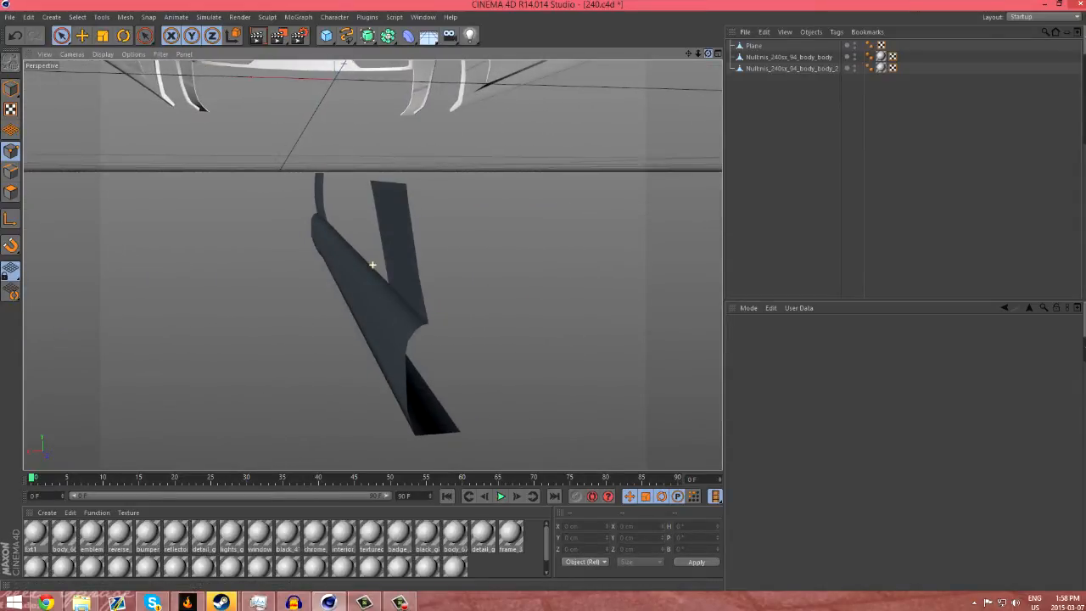
Knife a vertical cut through the middle of the front panel and the skirt section below it in the side view
click(753, 46)
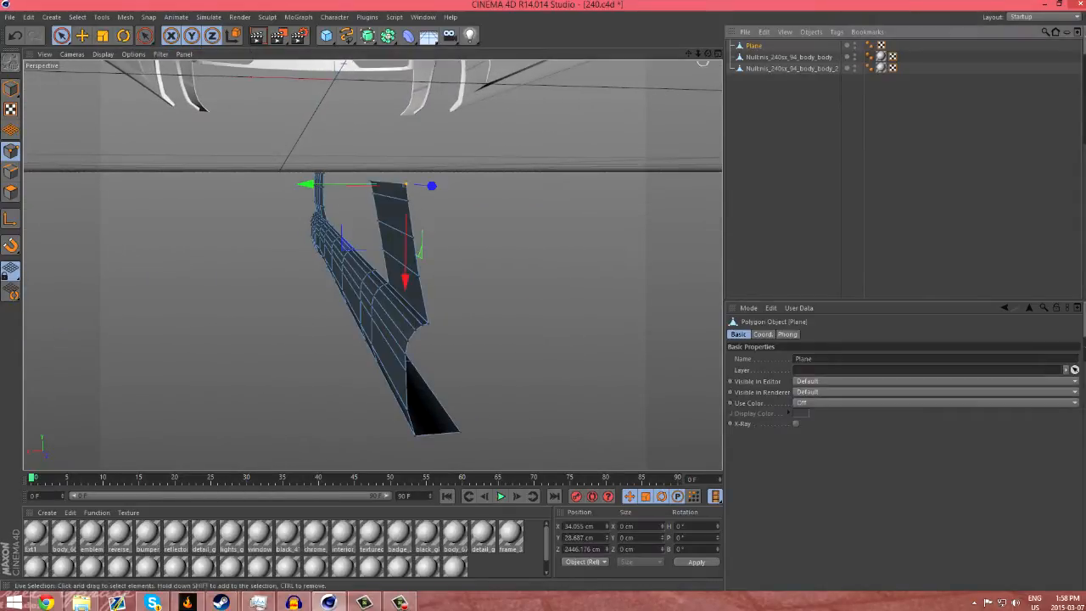
click(10, 171)
alt+drag(414, 179, 372, 265)
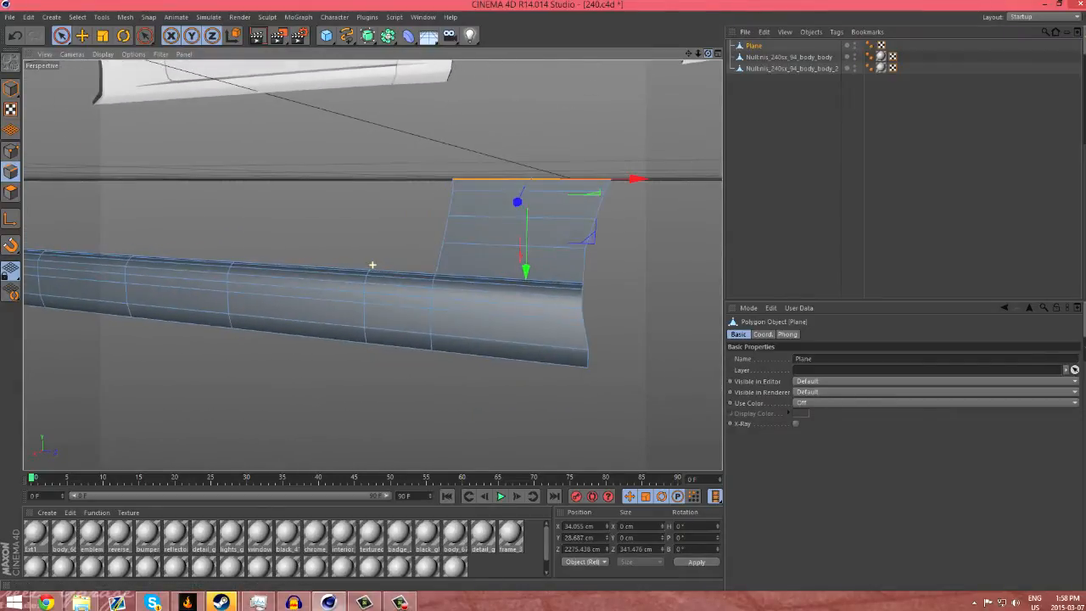
click(717, 52)
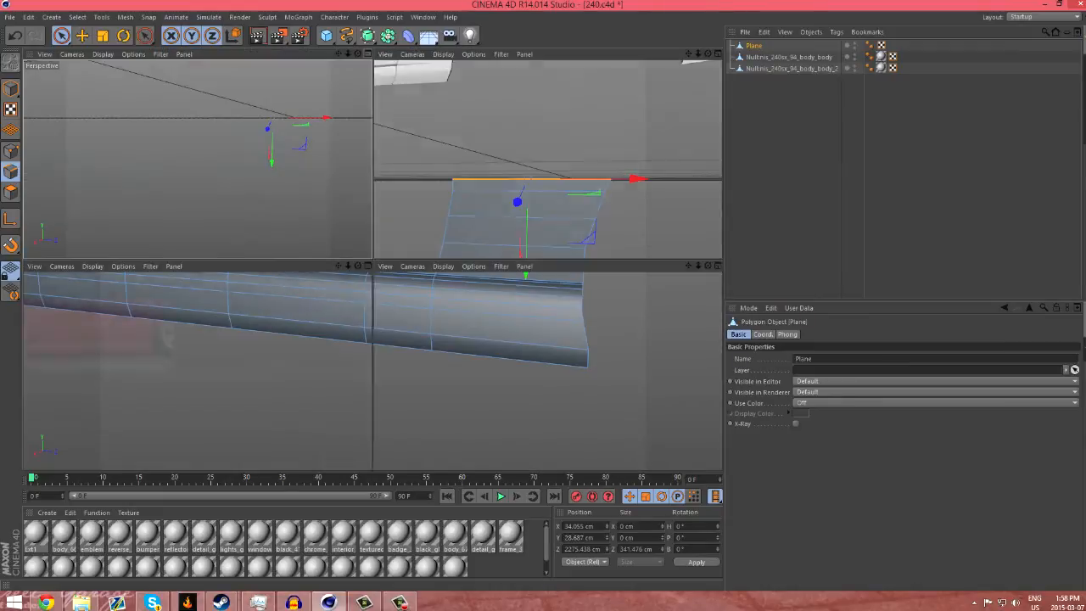
click(367, 266)
scroll(286, 200, up, 4)
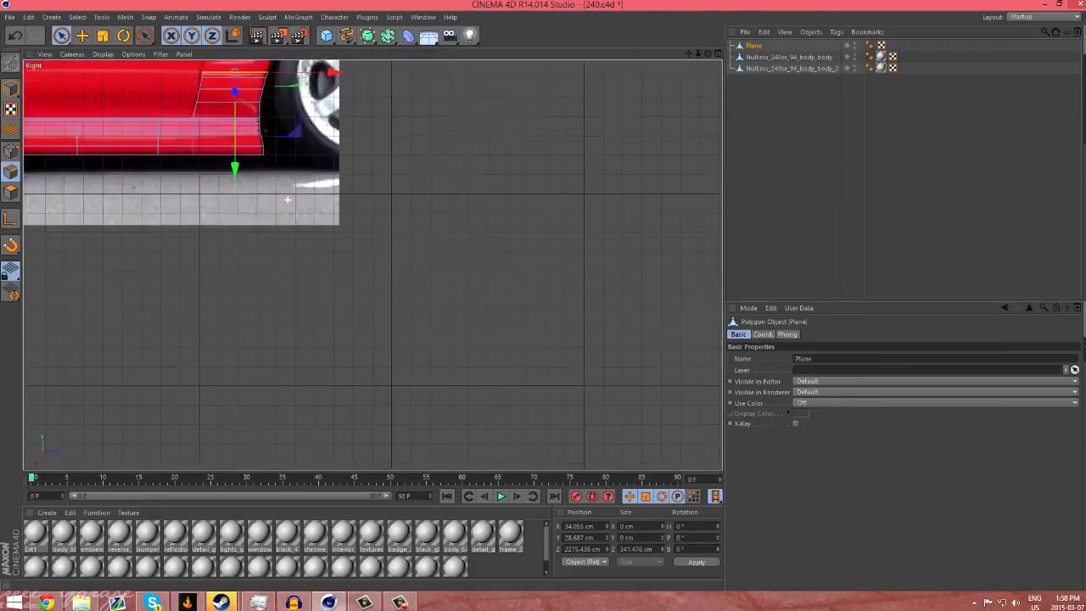
scroll(218, 90, up, 6)
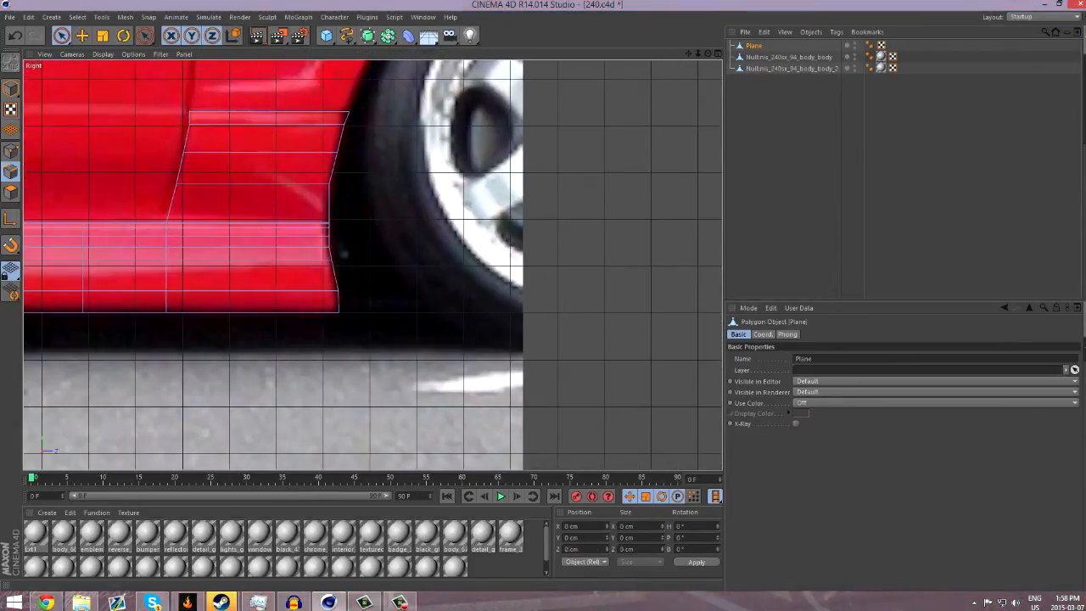
key(k)
drag(276, 201, 258, 367)
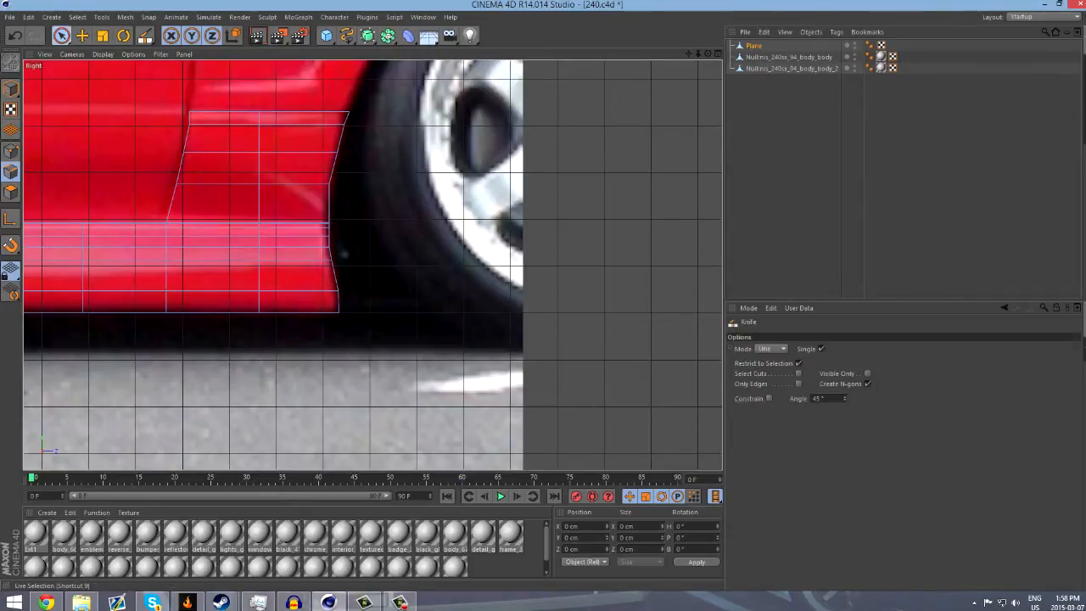
click(61, 35)
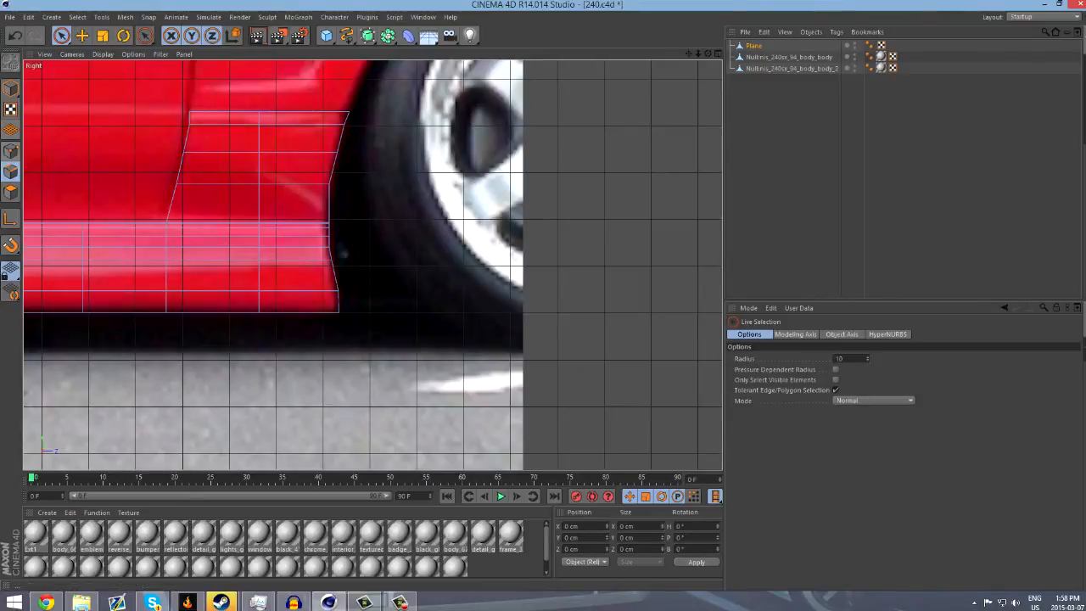
Move both top edges of the front panel inward along the Y axis to about -5.1 cm in the front view
click(11, 151)
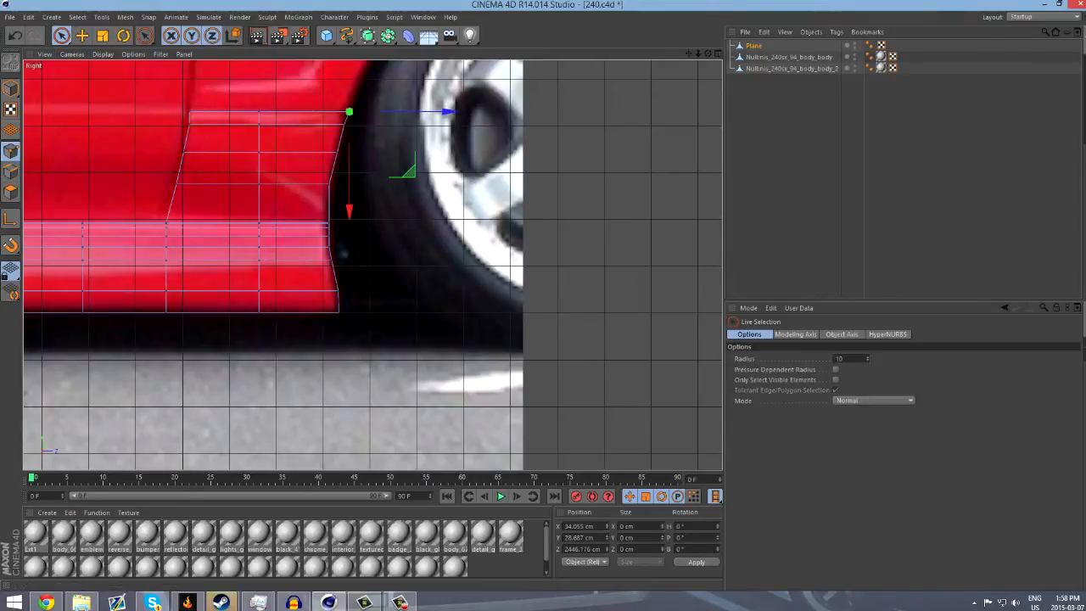
click(11, 172)
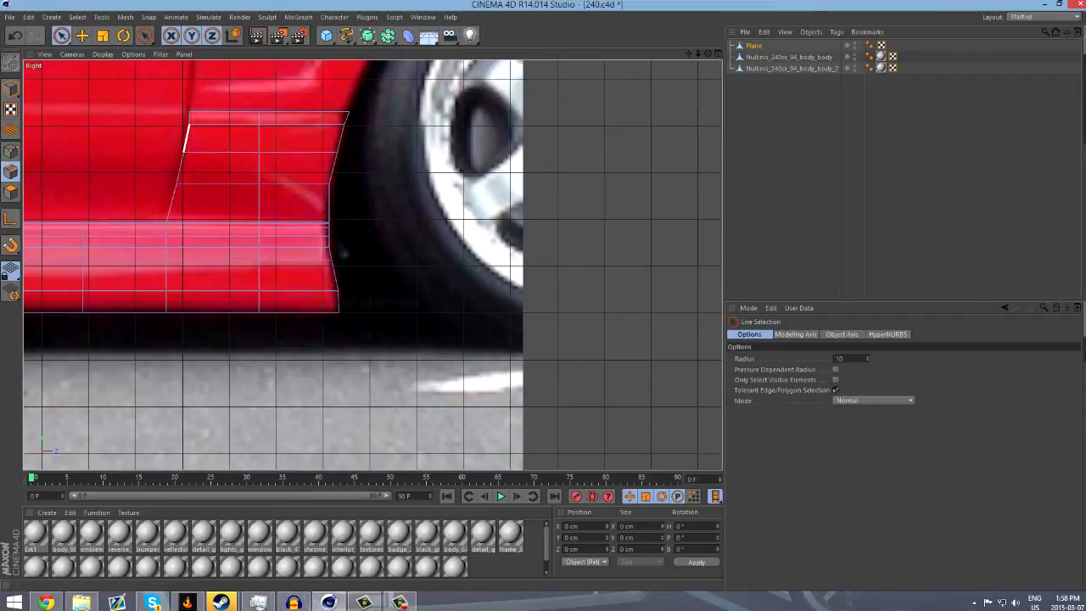
click(267, 112)
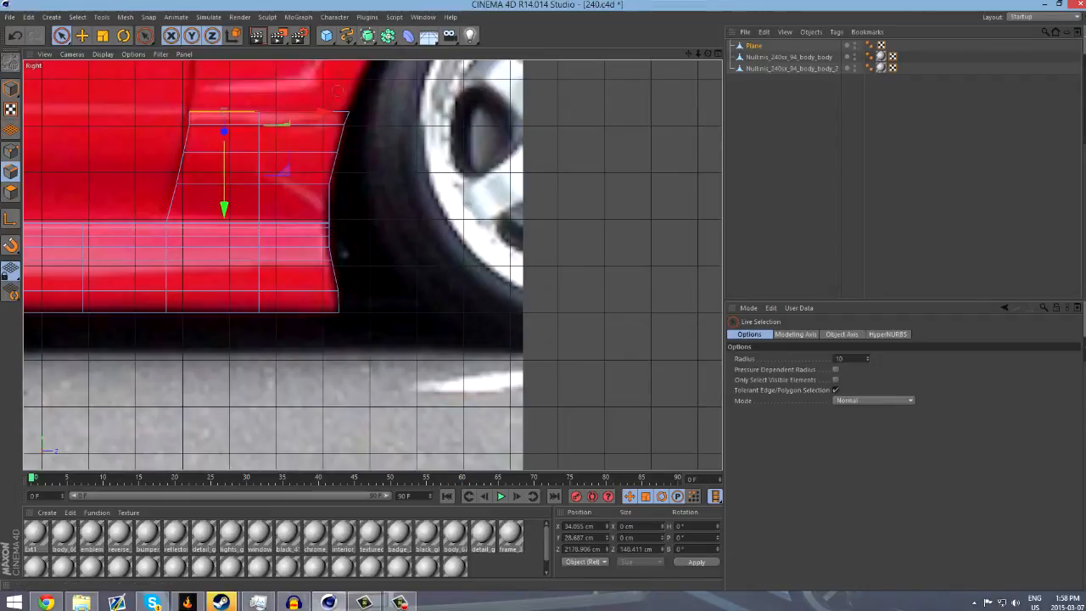
shift+click(337, 108)
click(718, 53)
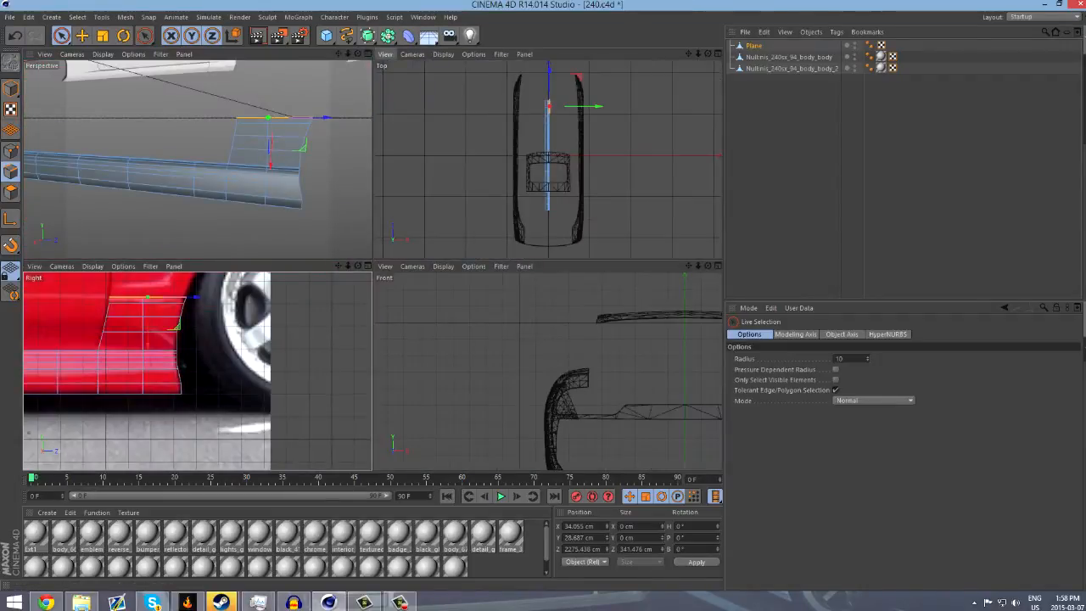
click(718, 265)
drag(688, 54, 323, 0)
scroll(372, 264, up, 6)
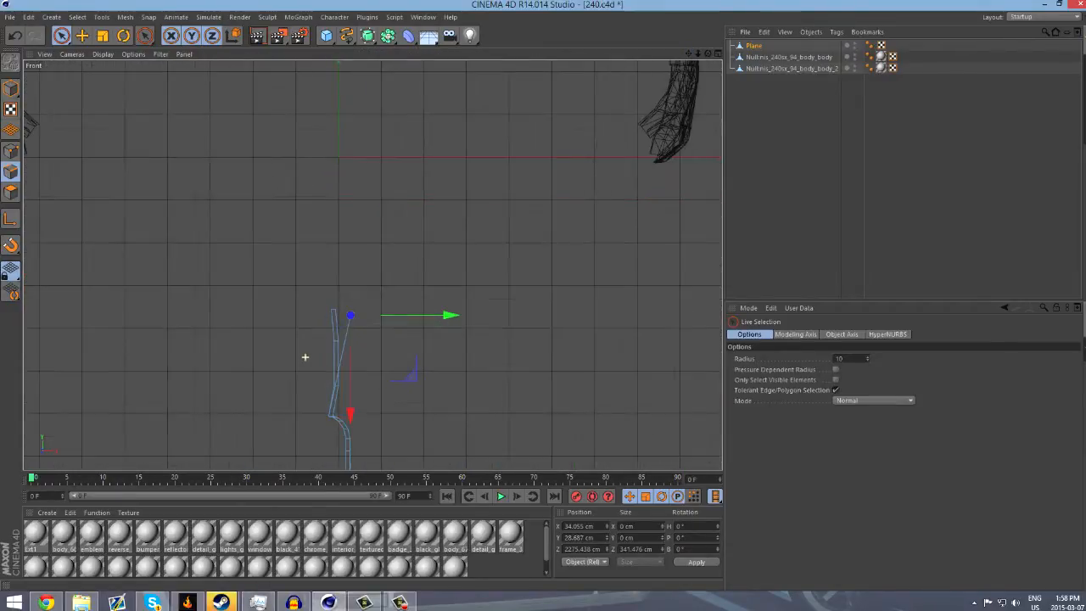
scroll(338, 338, up, 3)
drag(450, 256, 408, 257)
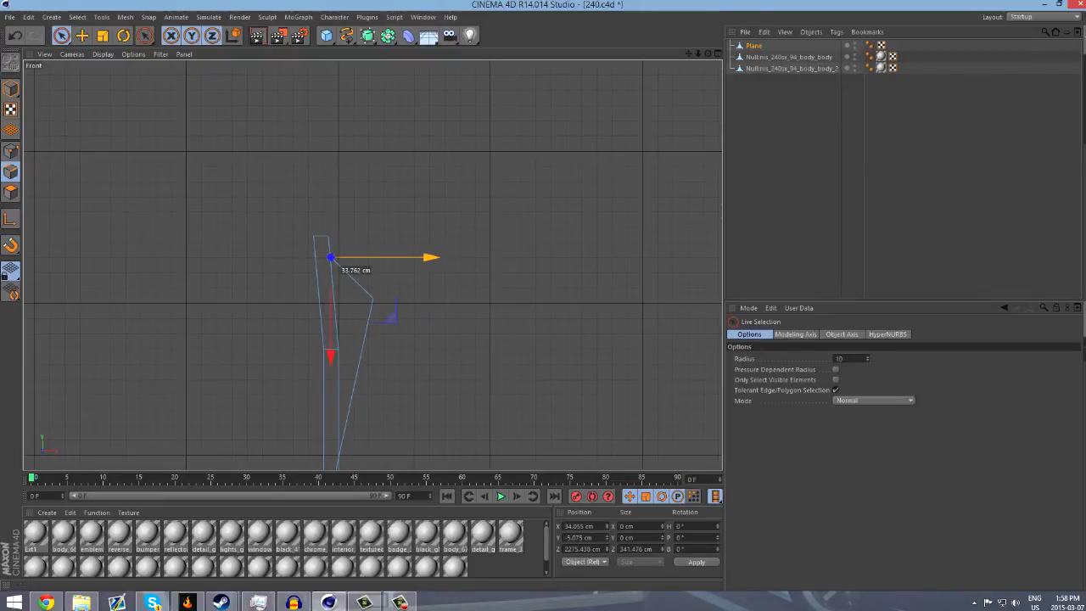
Move the front panel's second edge row from the top inward to Y about -3.1 cm
click(365, 340)
click(374, 298)
drag(458, 298, 419, 298)
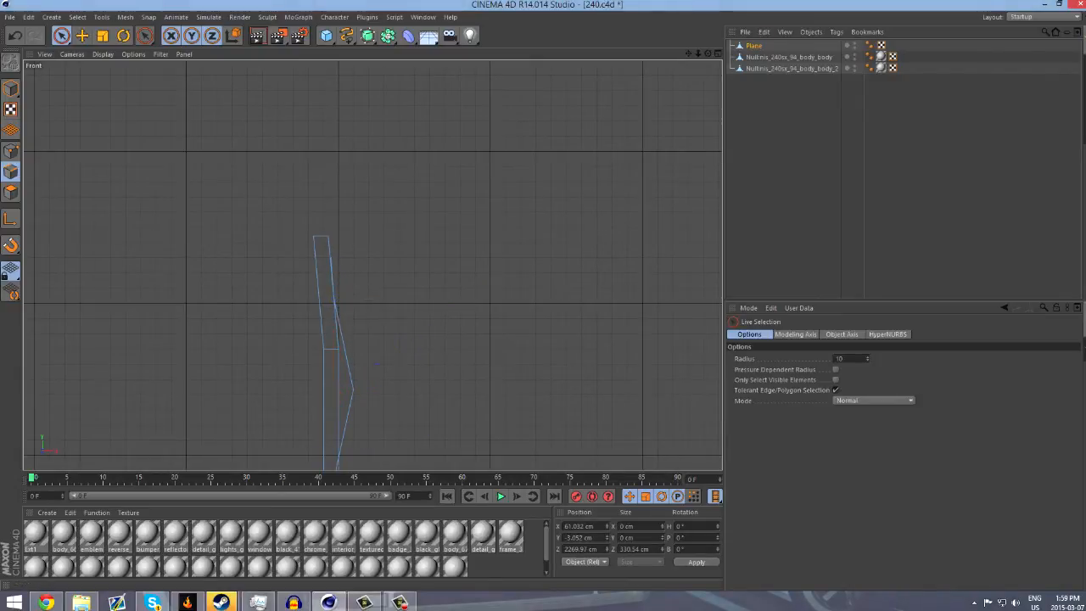
Move the front panel's third edge row from the top inward to Y about 0 cm, aligning the panel's profile
shift+click(352, 387)
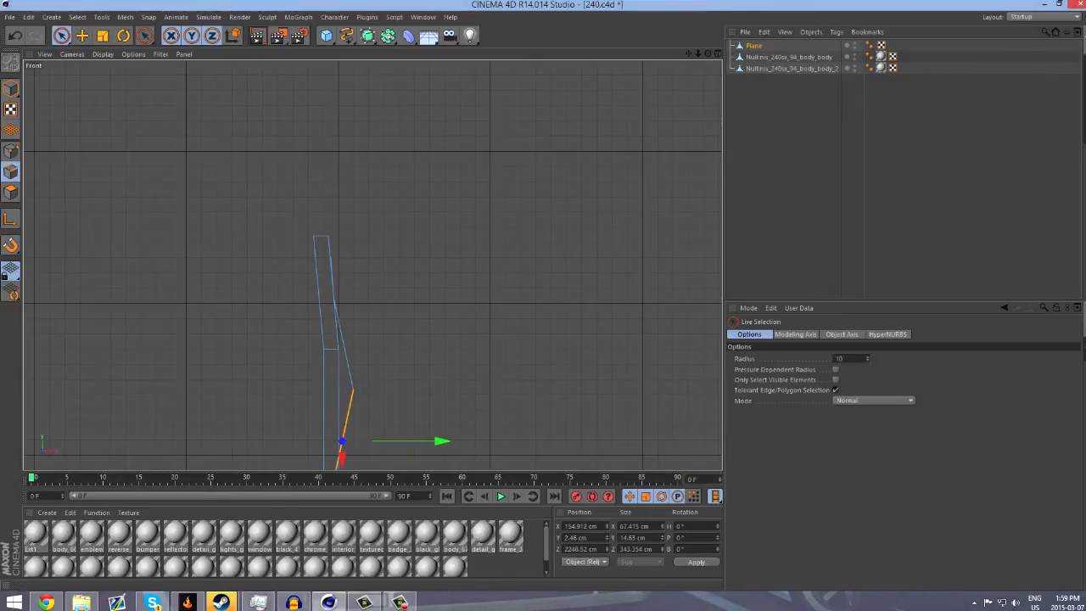
click(353, 389)
alt+middle_drag(372, 265, 396, 173)
drag(380, 300, 368, 300)
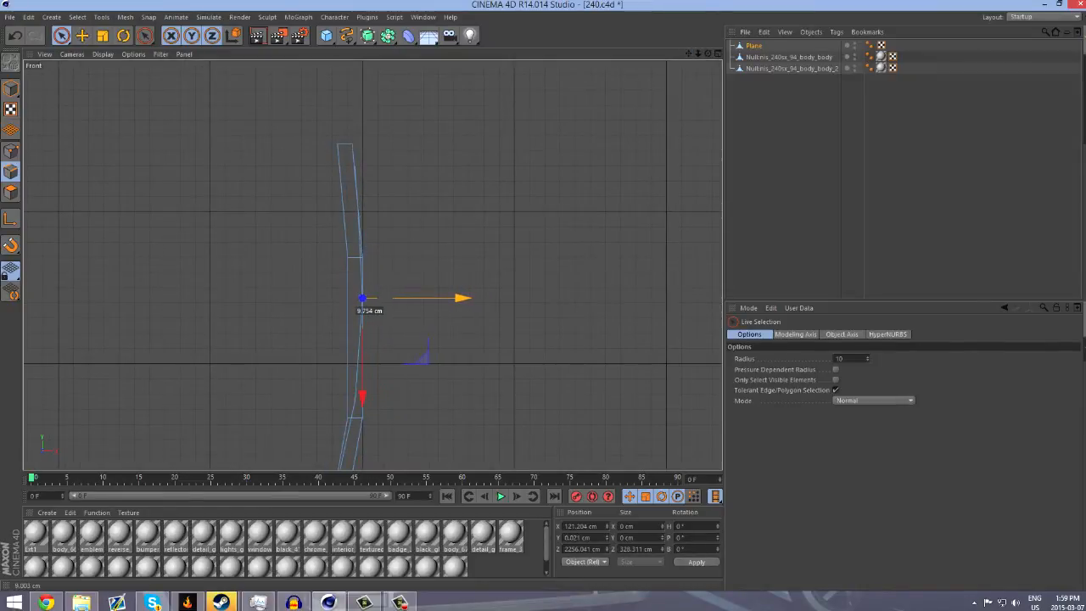
scroll(434, 410, down, 5)
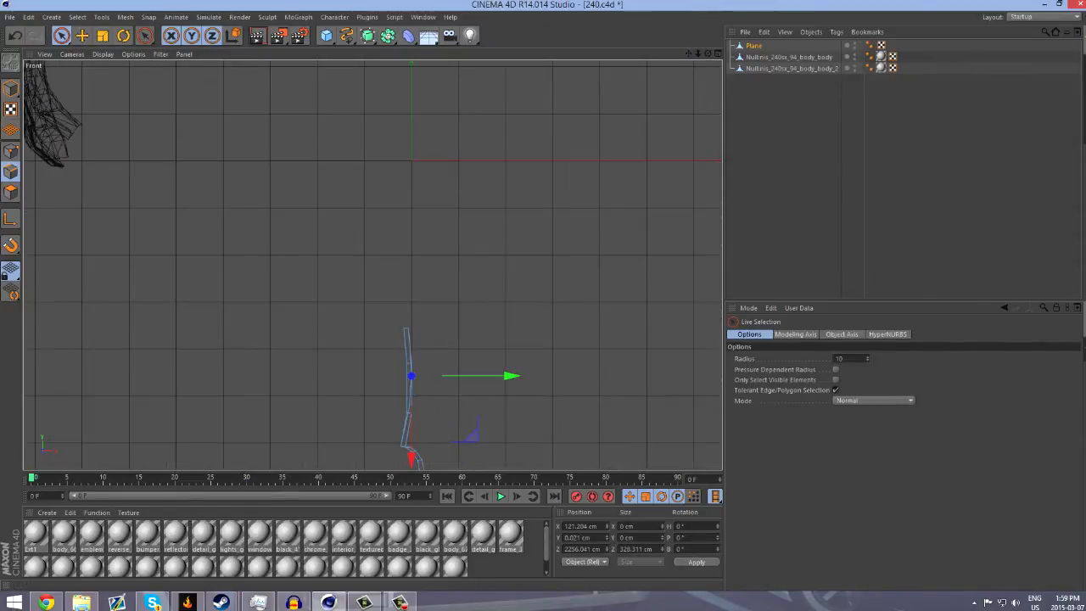
Examine the reshaped front panel and skirt in perspective from the side, from behind and from above
key(F5)
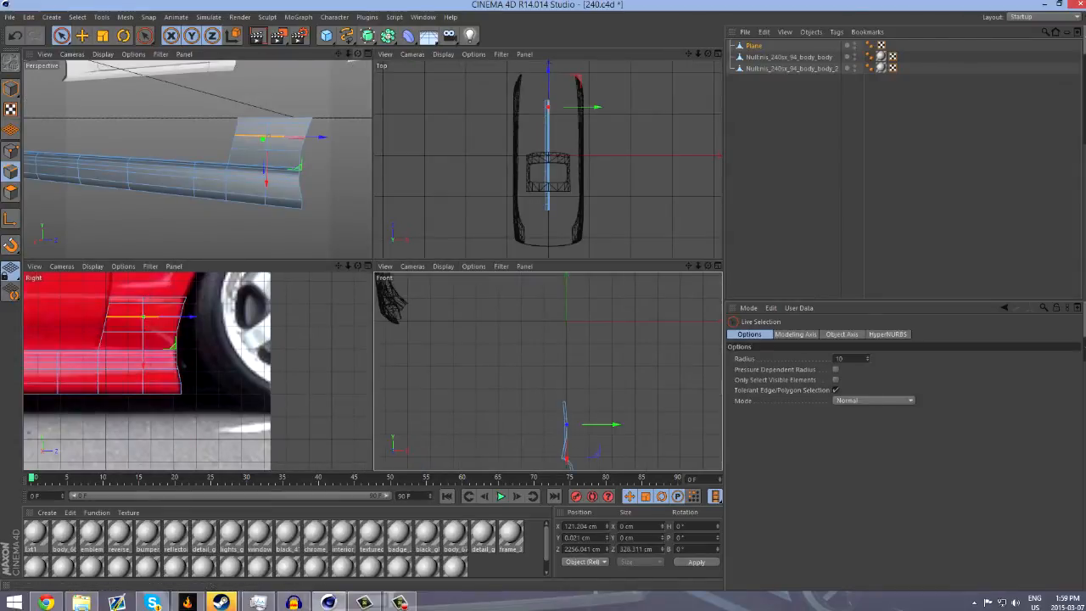
key(F1)
scroll(404, 213, down, 6)
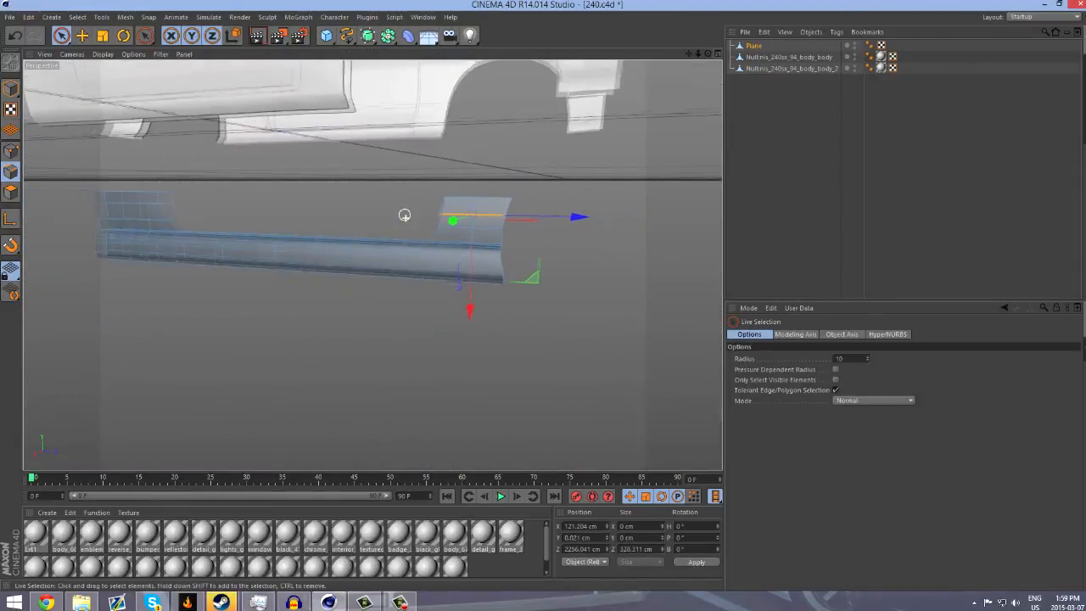
mouse_move(708, 53)
mouse_down()
mouse_move(729, 56)
mouse_move(526, 51)
mouse_move(714, 54)
mouse_up()
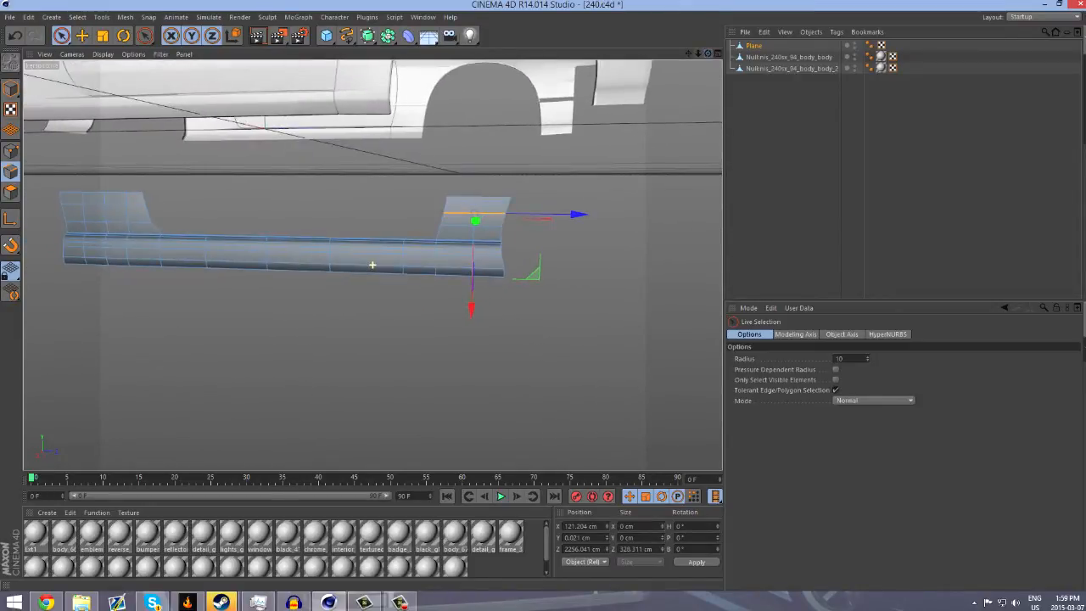
scroll(460, 238, up, 2)
scroll(457, 238, up, 5)
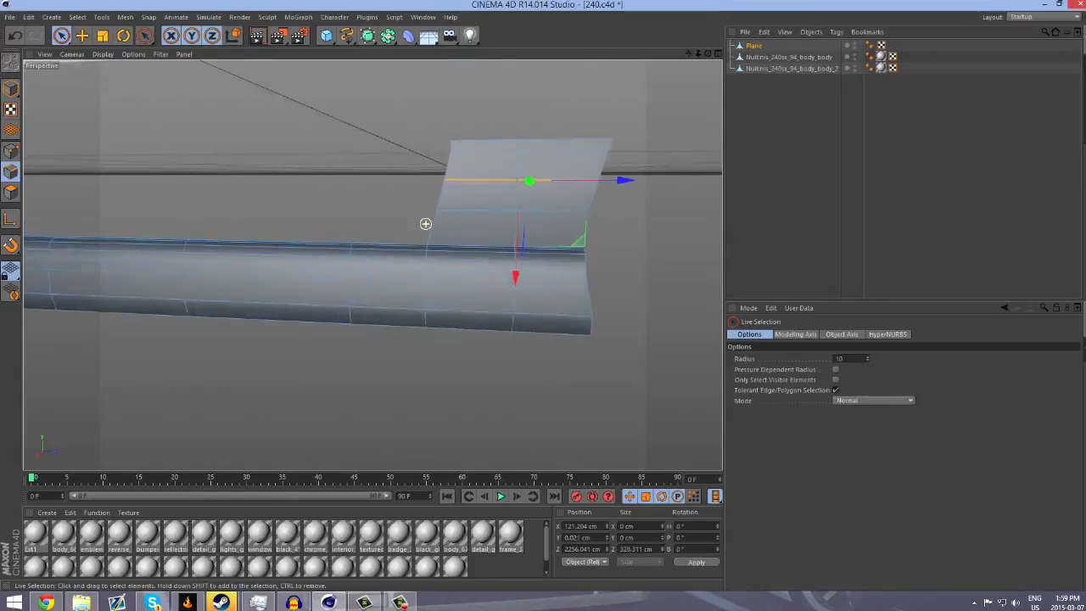
drag(708, 54, 818, 110)
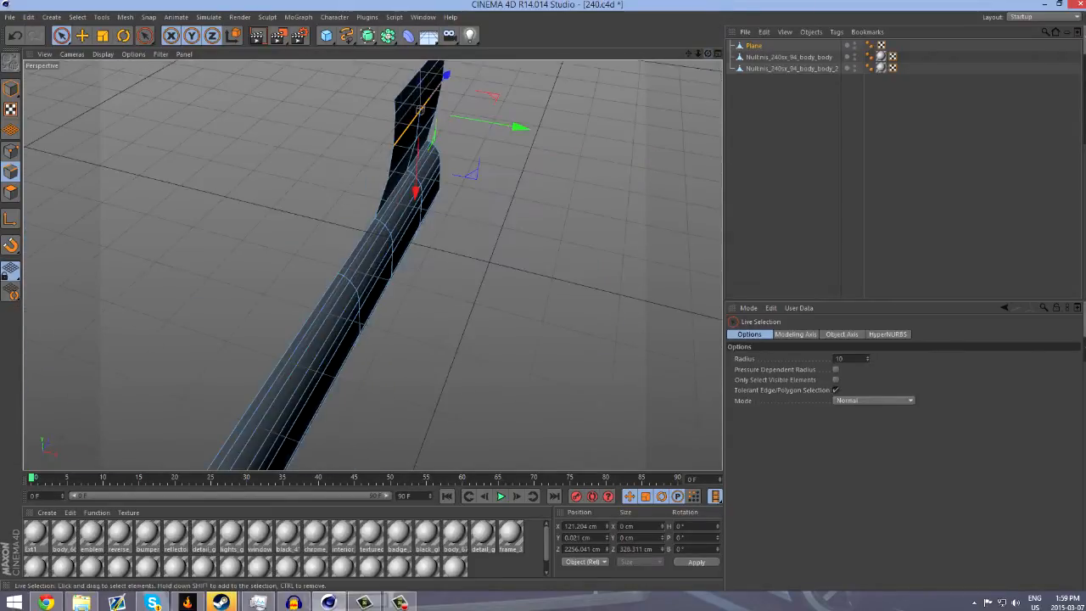
scroll(381, 220, down, 4)
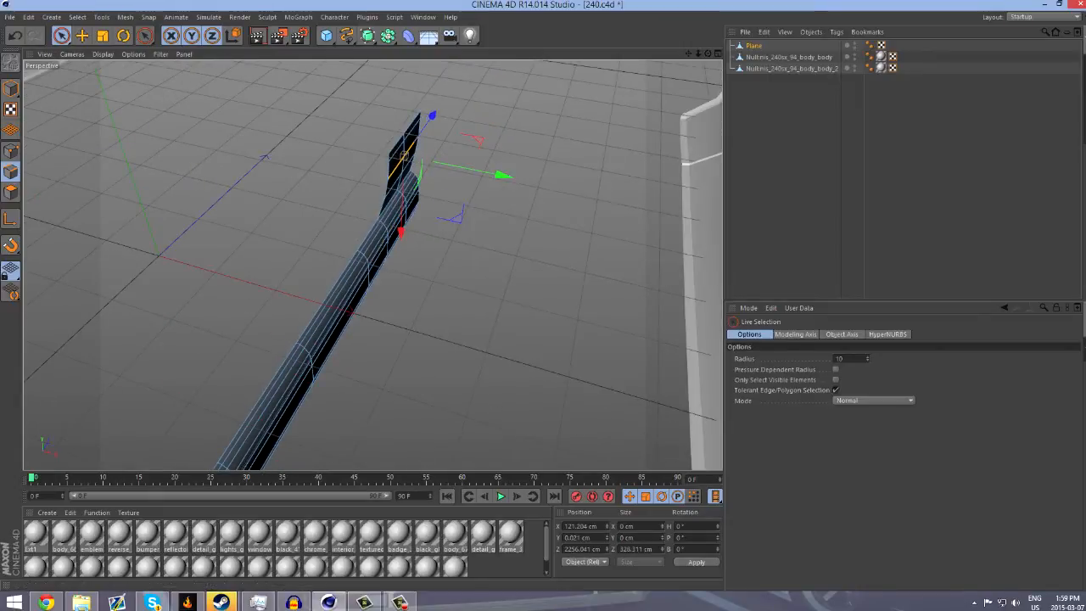
Select the outline edges of the front panel and add the rear panel's outline edges to the selection
drag(707, 53, 502, 110)
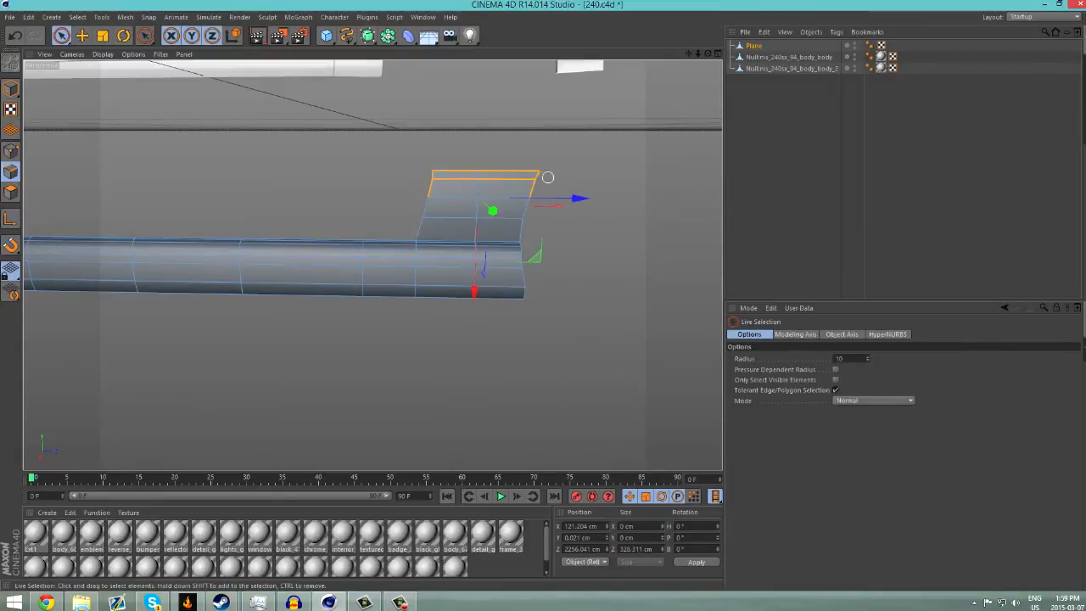
shift+click(524, 221)
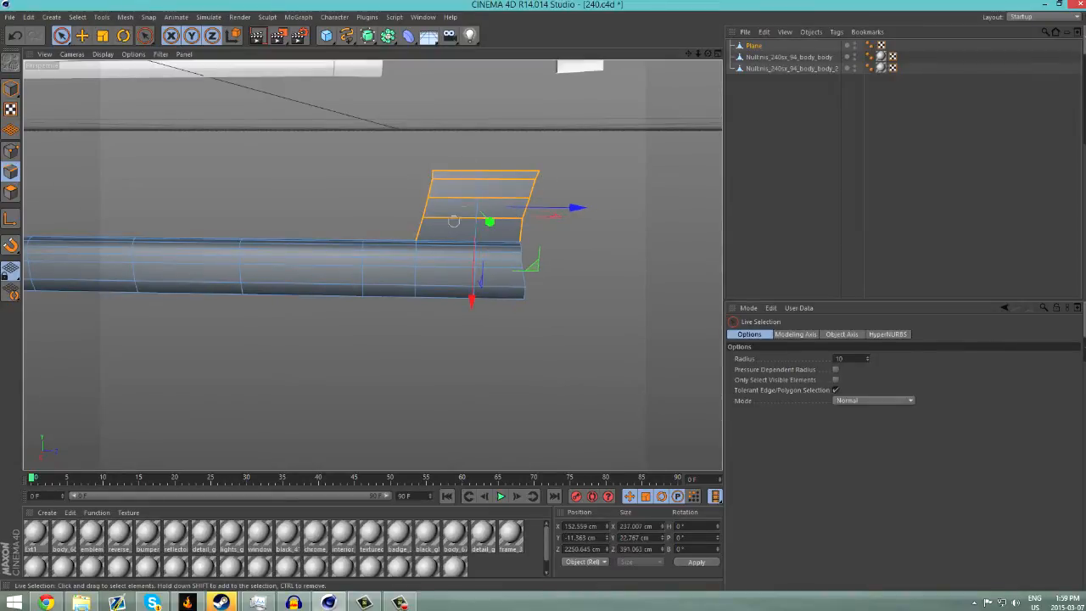
scroll(488, 218, down, 5)
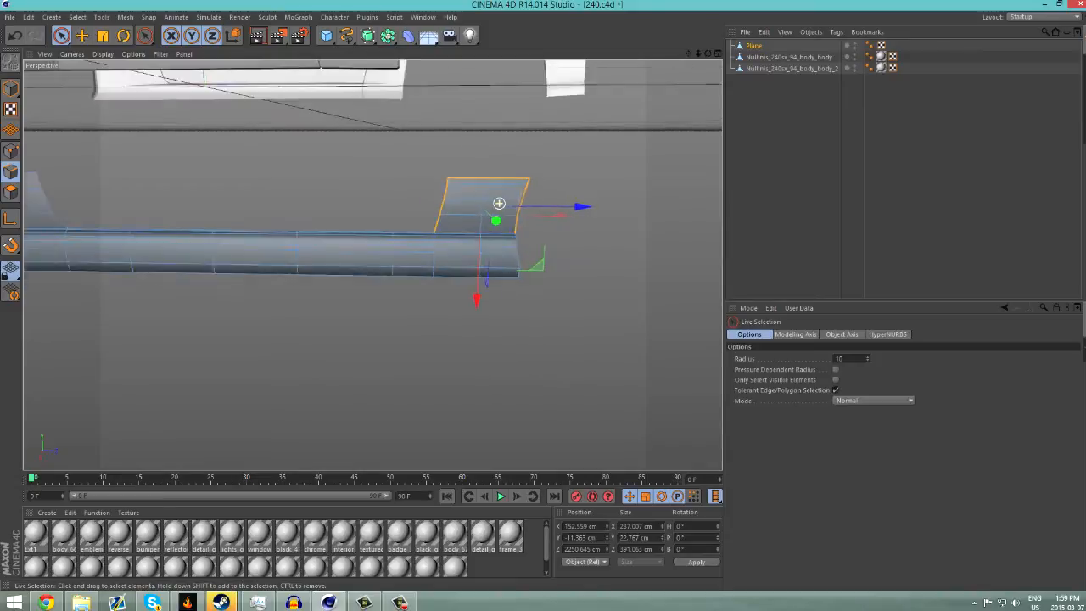
alt+middle_drag(91, 247, 370, 263)
alt+drag(370, 263, 432, 203)
scroll(432, 204, up, 4)
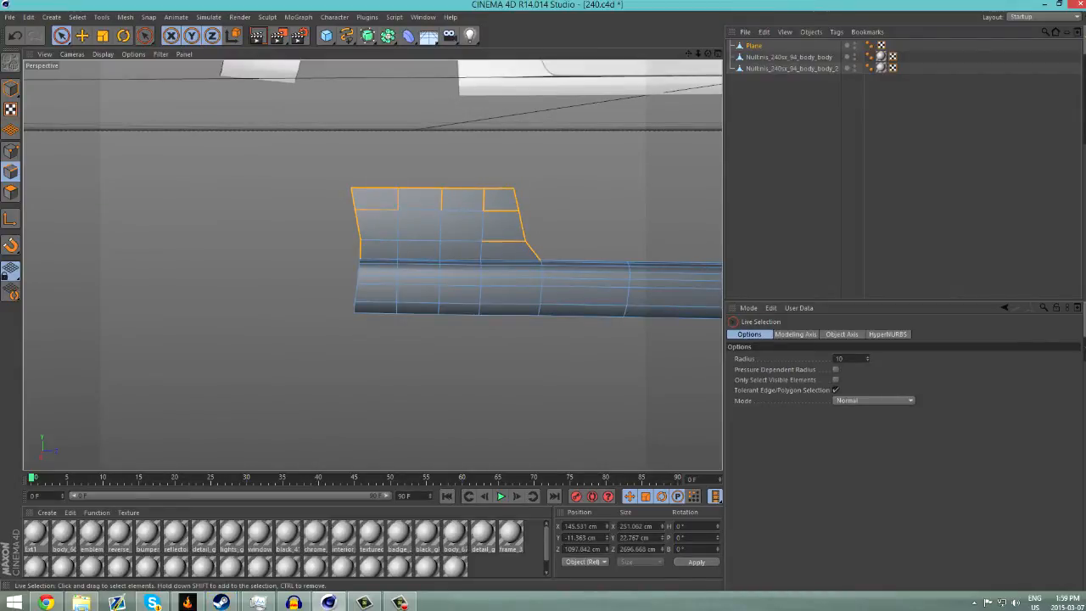
Extend the edge selection along the skirt's upper edge between the front and rear panels
alt+drag(371, 265, 448, 318)
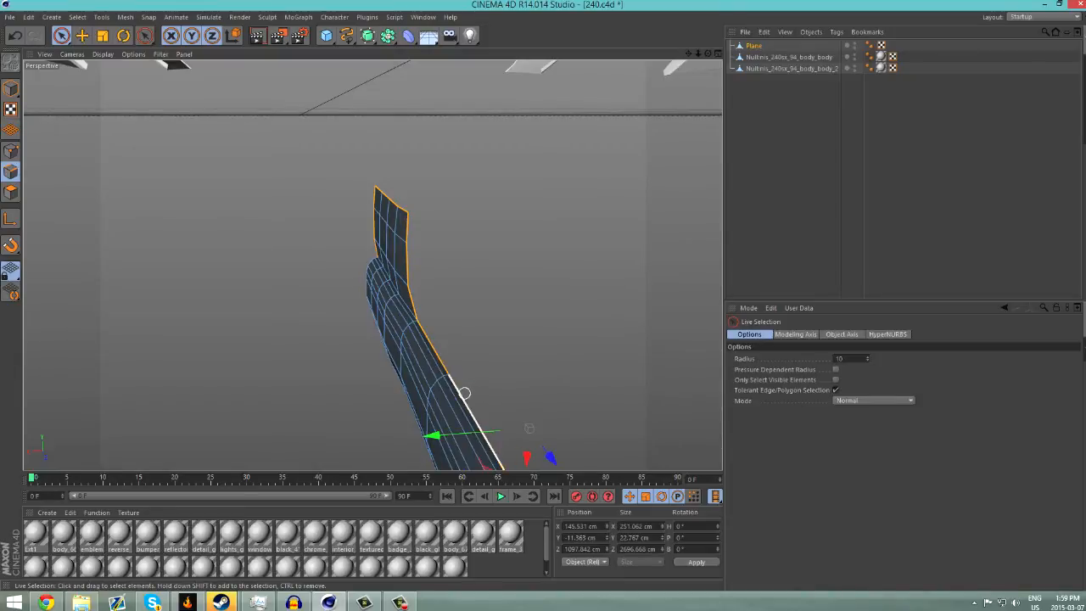
drag(688, 53, 641, 3)
scroll(533, 198, down, 1)
scroll(533, 198, down, 5)
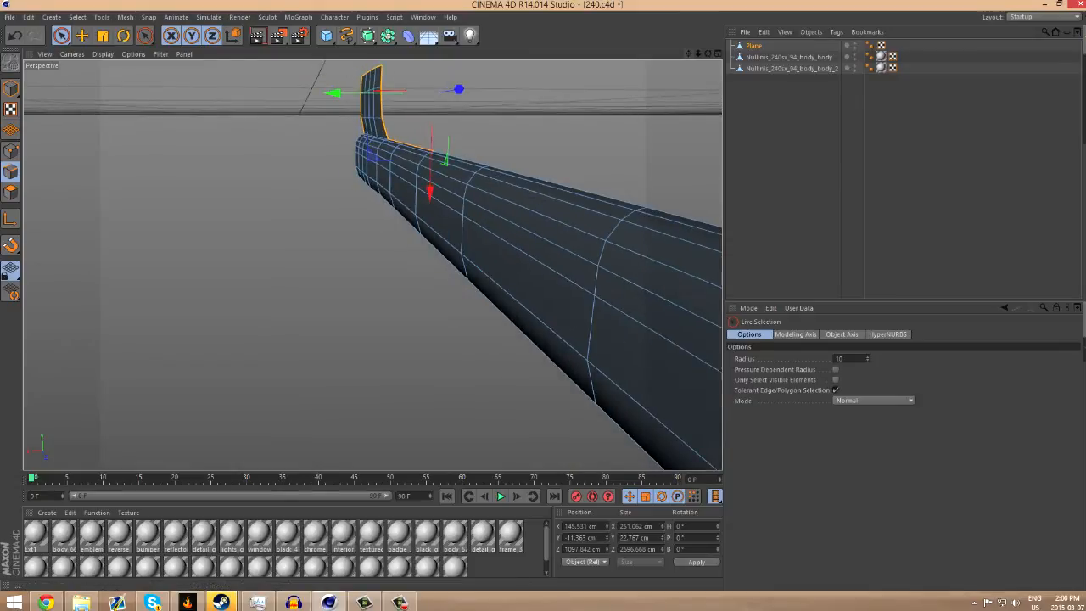
drag(708, 54, 708, 108)
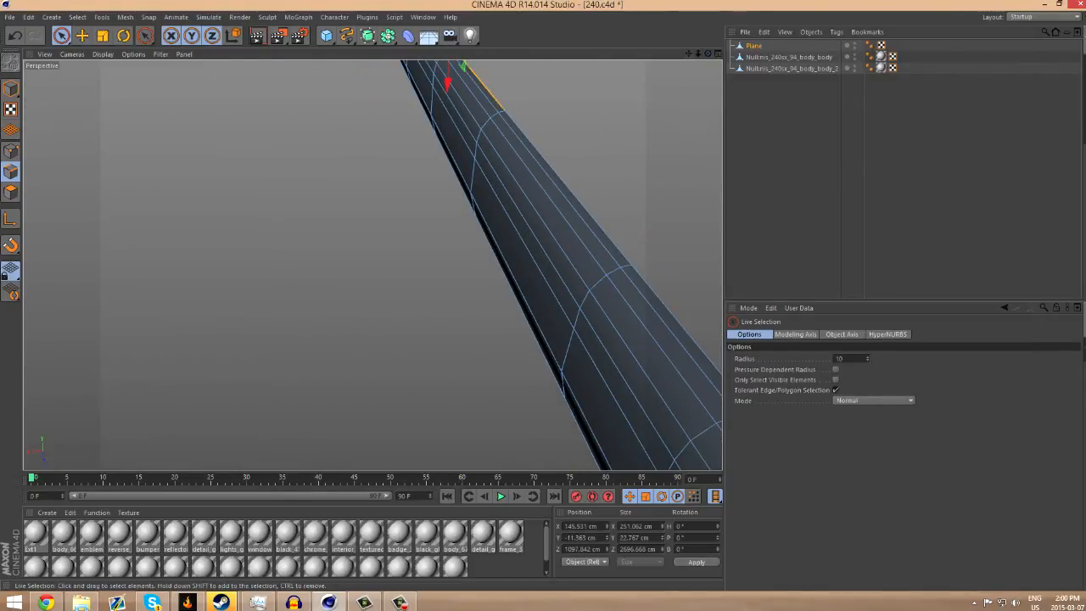
shift+click(523, 130)
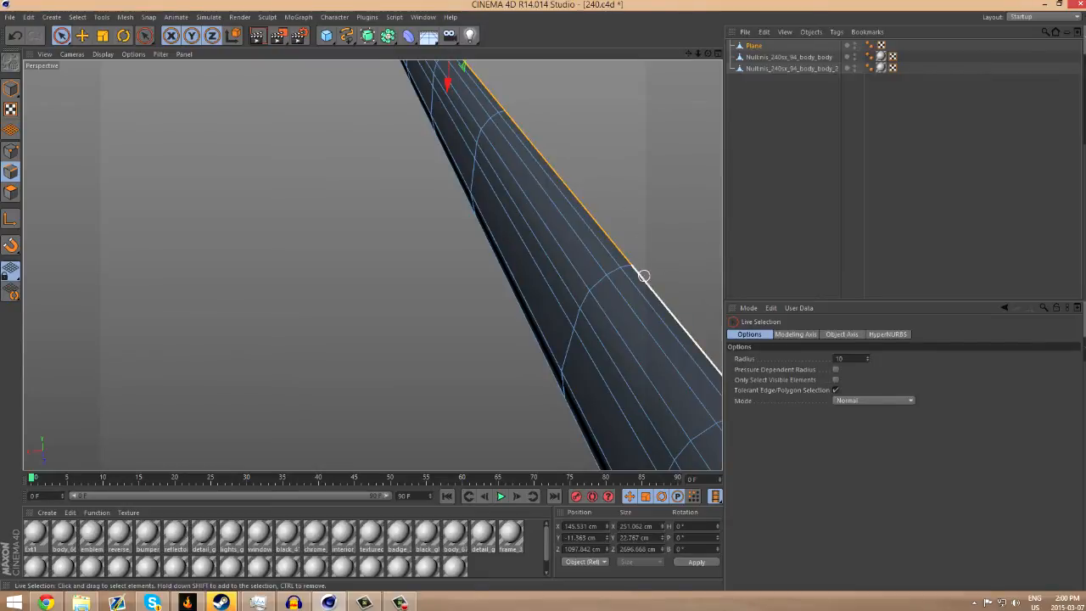
shift+click(644, 275)
scroll(643, 276, down, 4)
drag(687, 54, 624, 55)
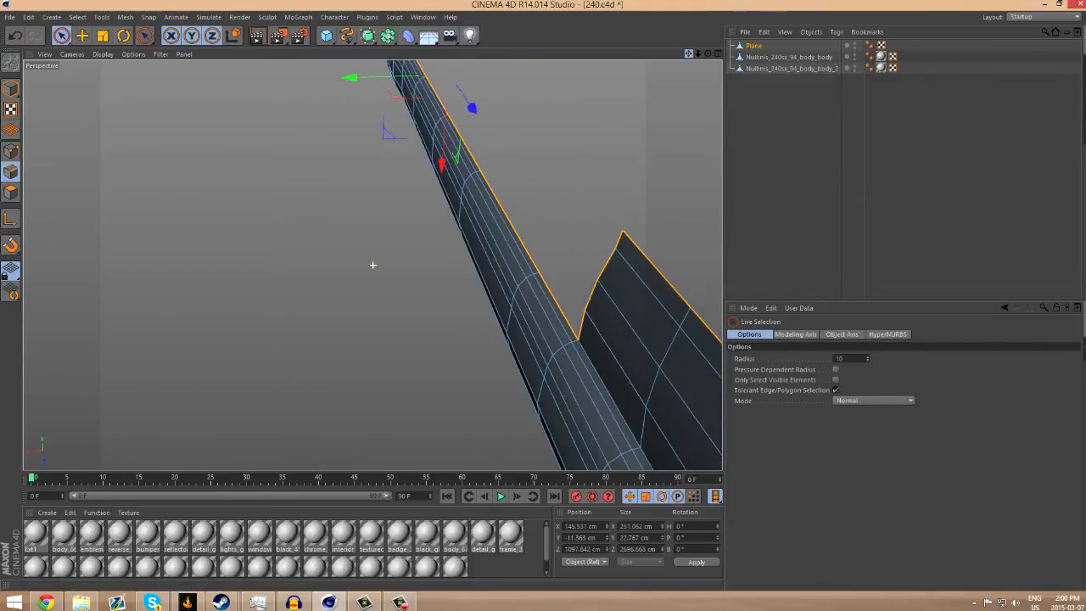
Add the outline edges of both skirt ends to the selection, leaving out the bottom lip edges
drag(698, 53, 602, 54)
drag(707, 53, 652, 200)
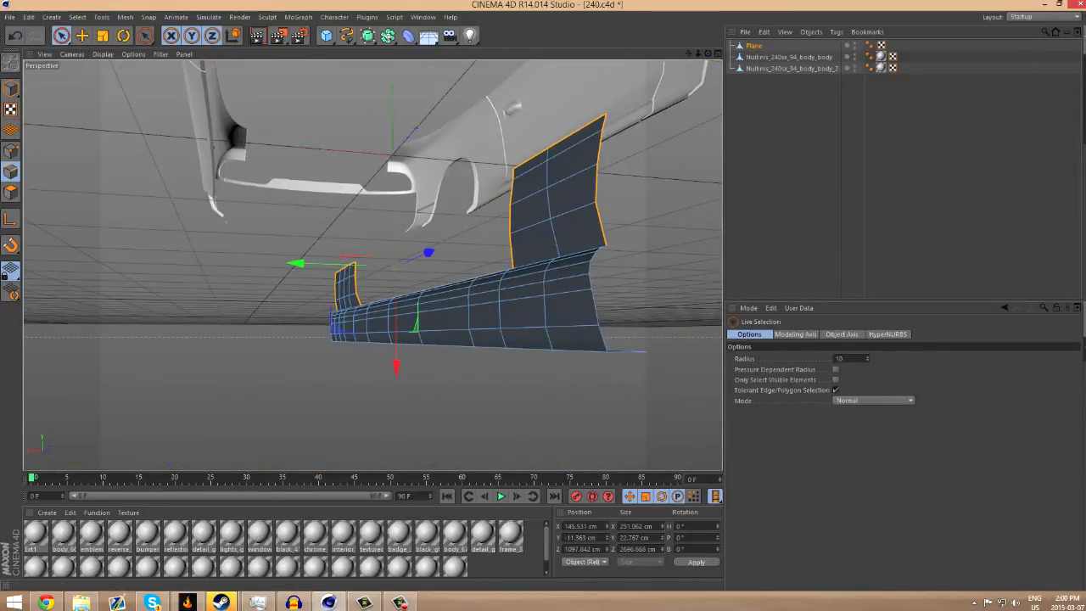
mouse_move(707, 54)
mouse_down()
mouse_move(626, 247)
mouse_move(592, 289)
mouse_up()
shift+click(598, 338)
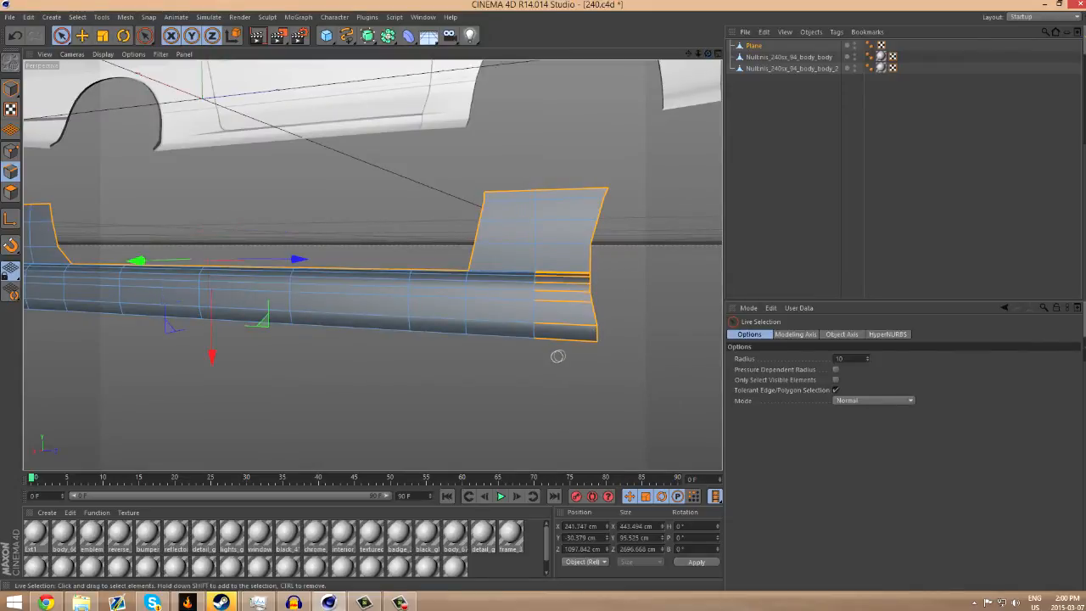
drag(707, 53, 551, 80)
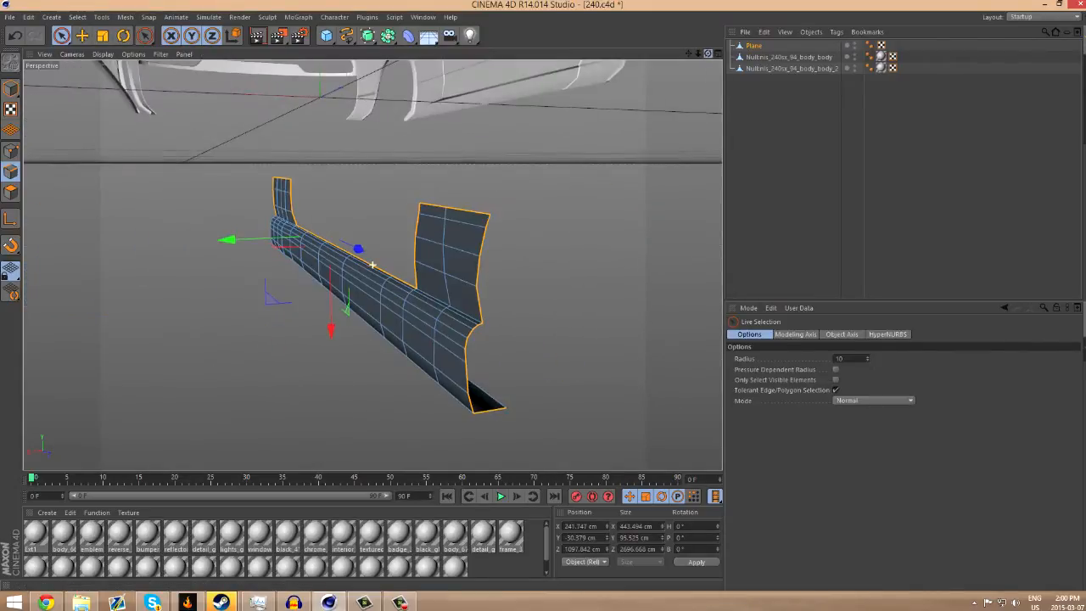
ctrl+click(496, 412)
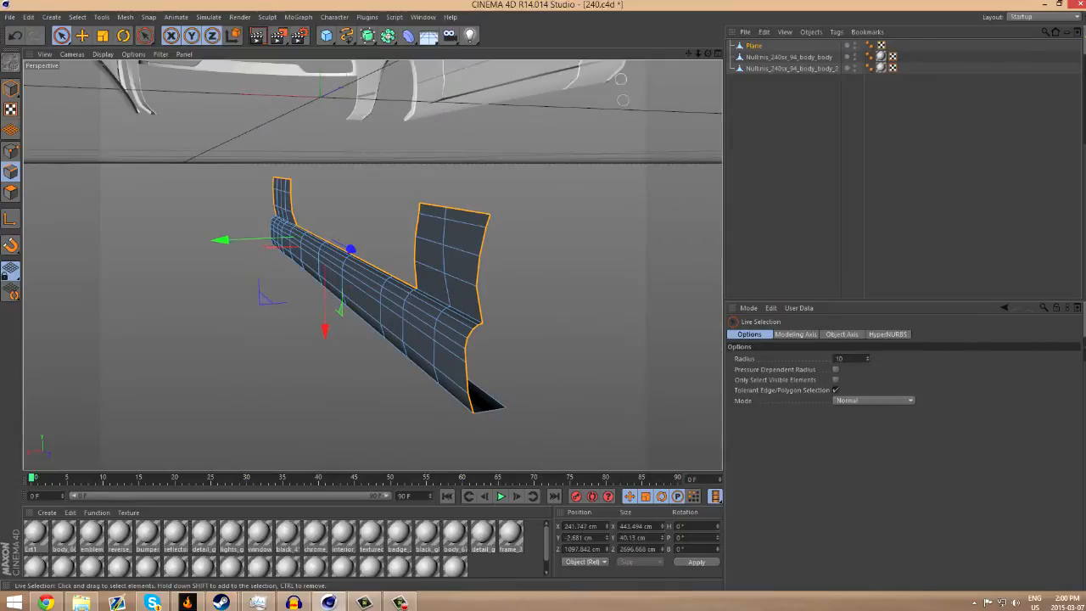
mouse_move(708, 54)
mouse_down()
mouse_move(534, 54)
mouse_move(721, 57)
mouse_up()
mouse_move(405, 200)
alt+mouse_down()
mouse_move(470, 202)
mouse_move(412, 193)
alt+mouse_up()
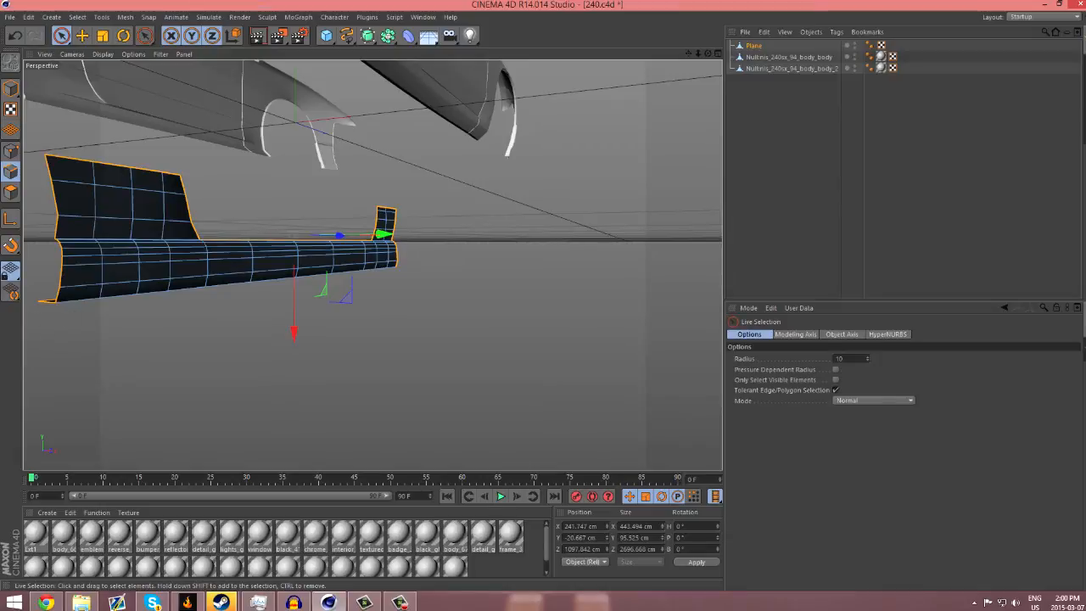
shift+click(394, 236)
Extrude the selected outline edges inward to Y about -80 cm to give the skirt depth
alt+drag(372, 264, 564, 113)
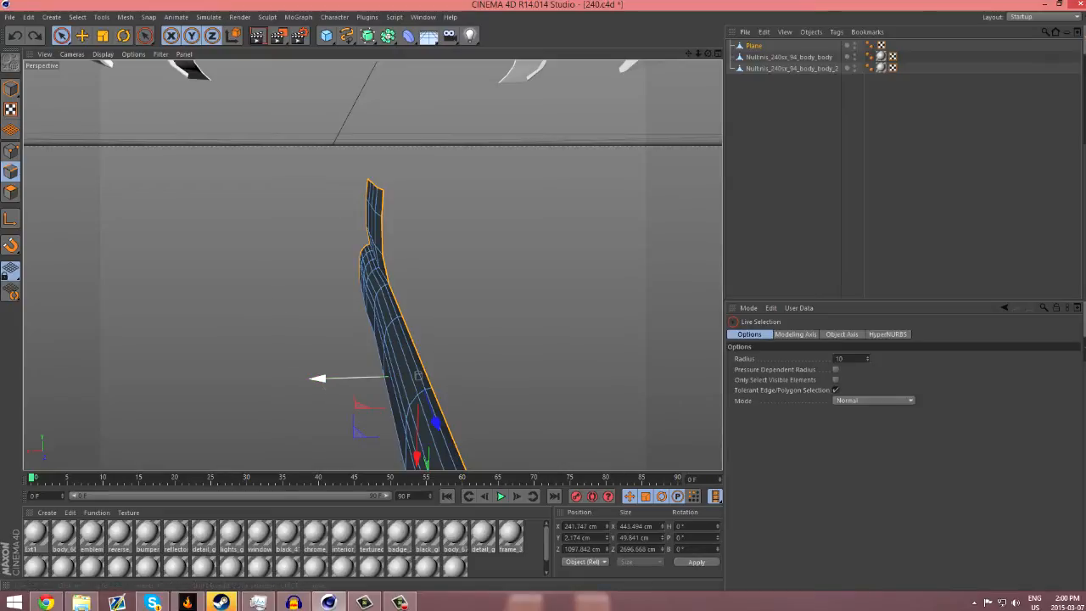
drag(335, 378, 411, 386)
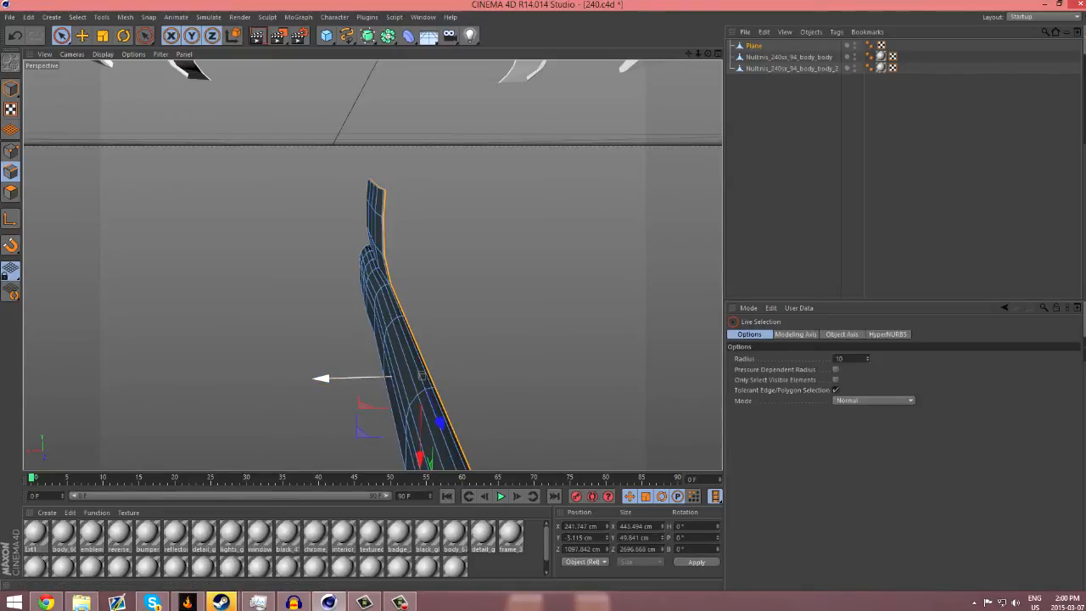
drag(421, 375, 372, 264)
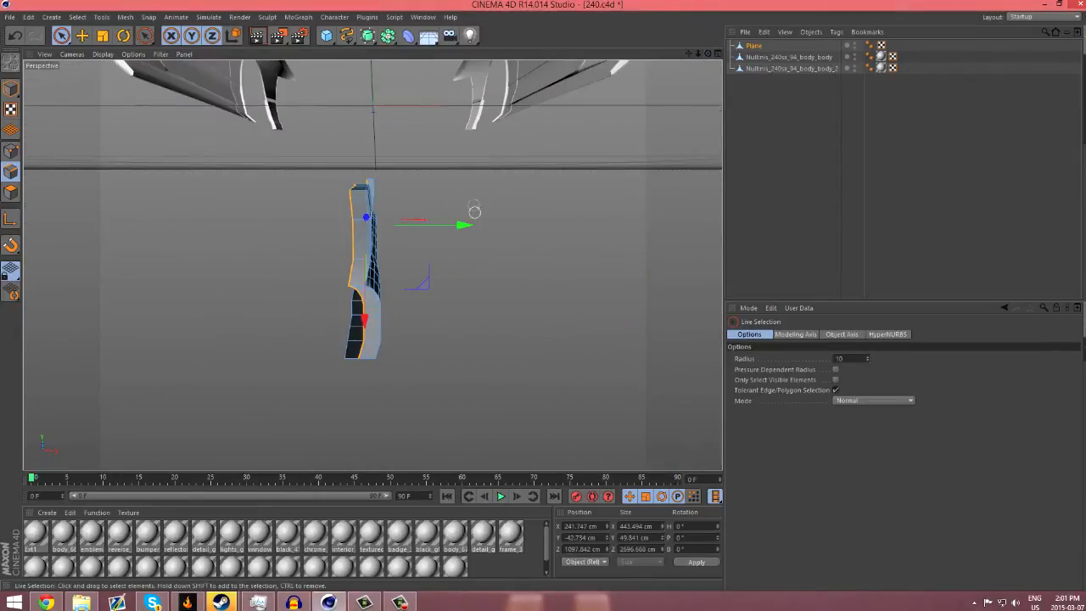
drag(463, 224, 456, 225)
Weld the overlapping points at the inner bottom corner of the skirt's rear end
alt+drag(376, 202, 386, 194)
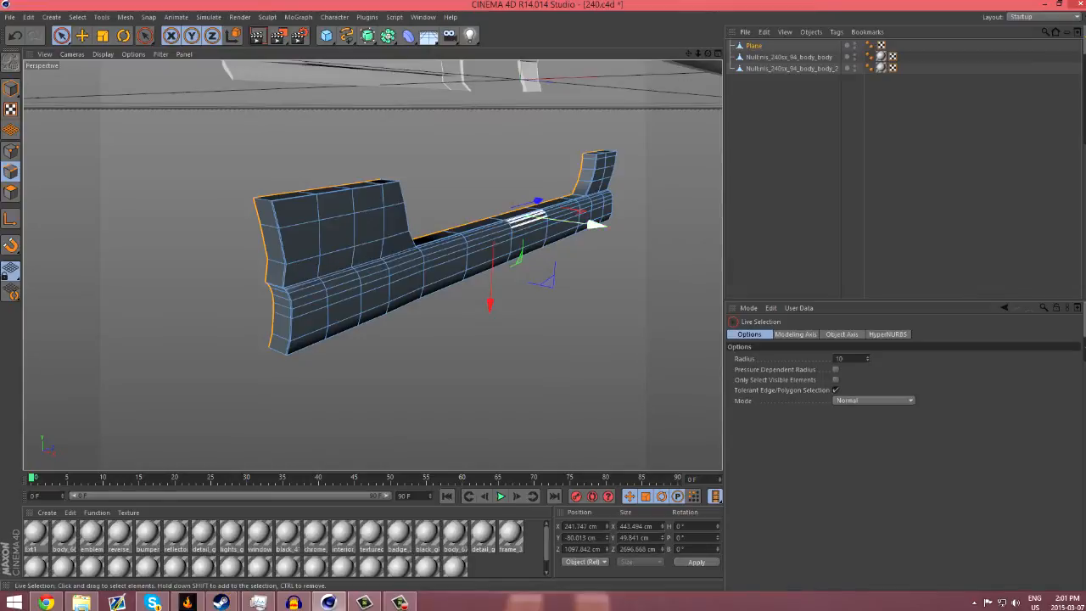
drag(707, 53, 543, 110)
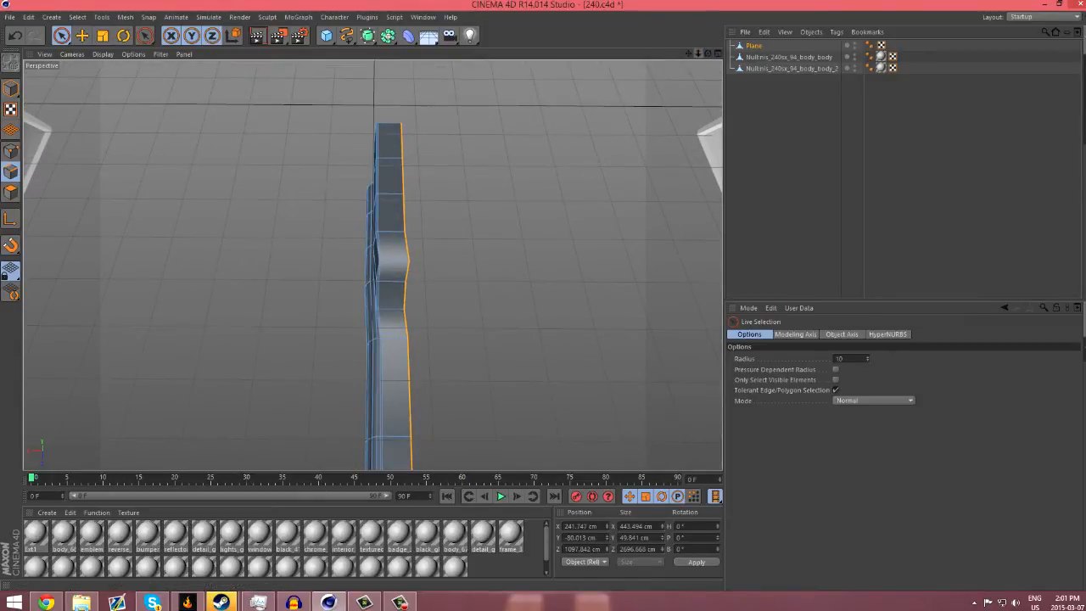
alt+right_drag(372, 265, 254, 264)
alt+drag(372, 264, 383, 298)
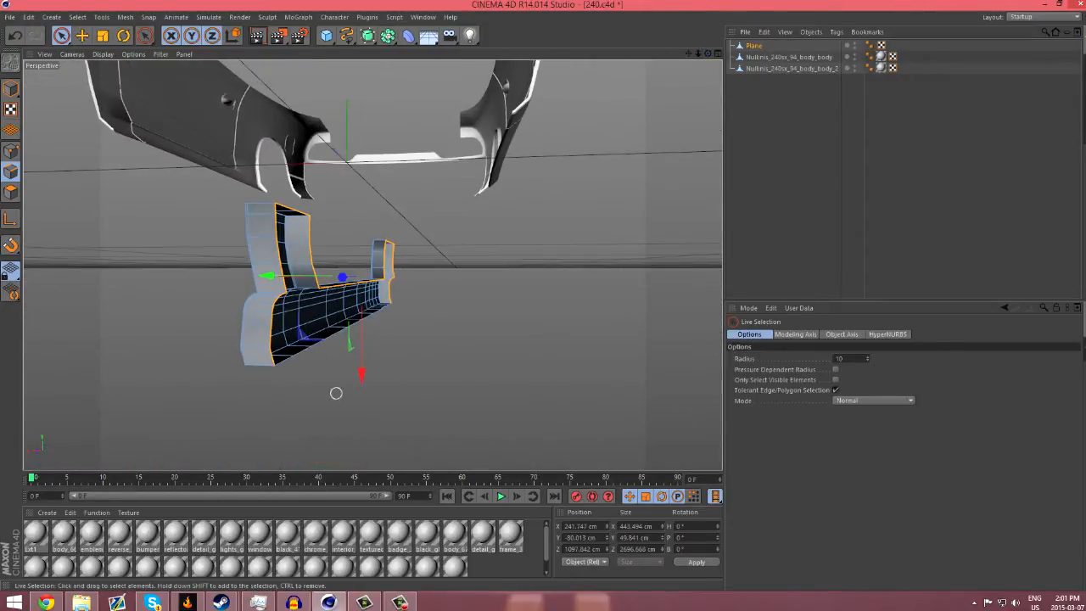
alt+drag(383, 368, 177, 407)
alt+right_drag(178, 407, 311, 398)
click(11, 151)
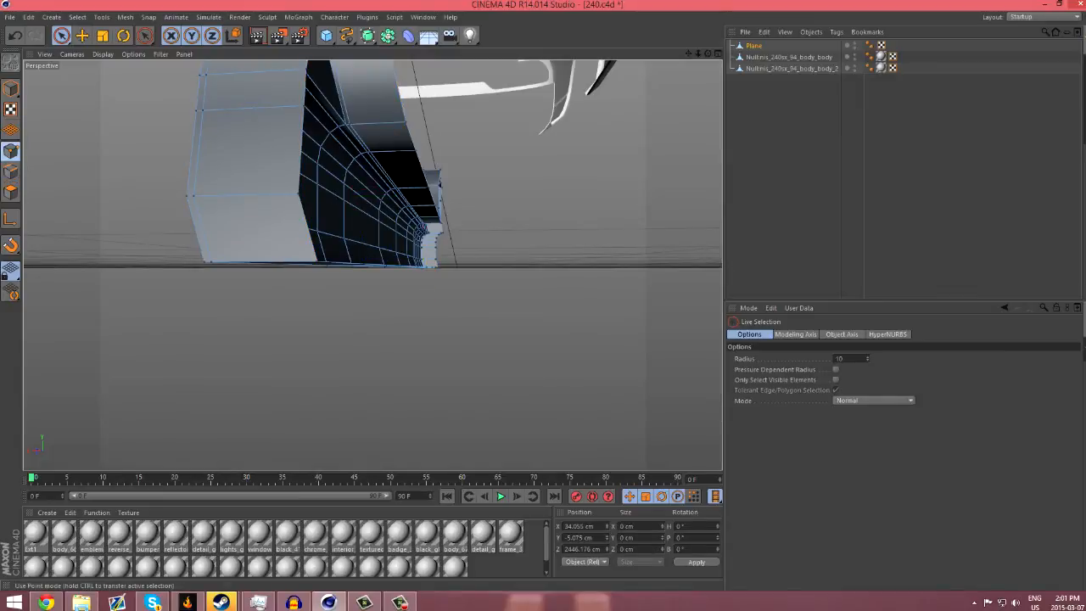
alt+drag(372, 264, 372, 265)
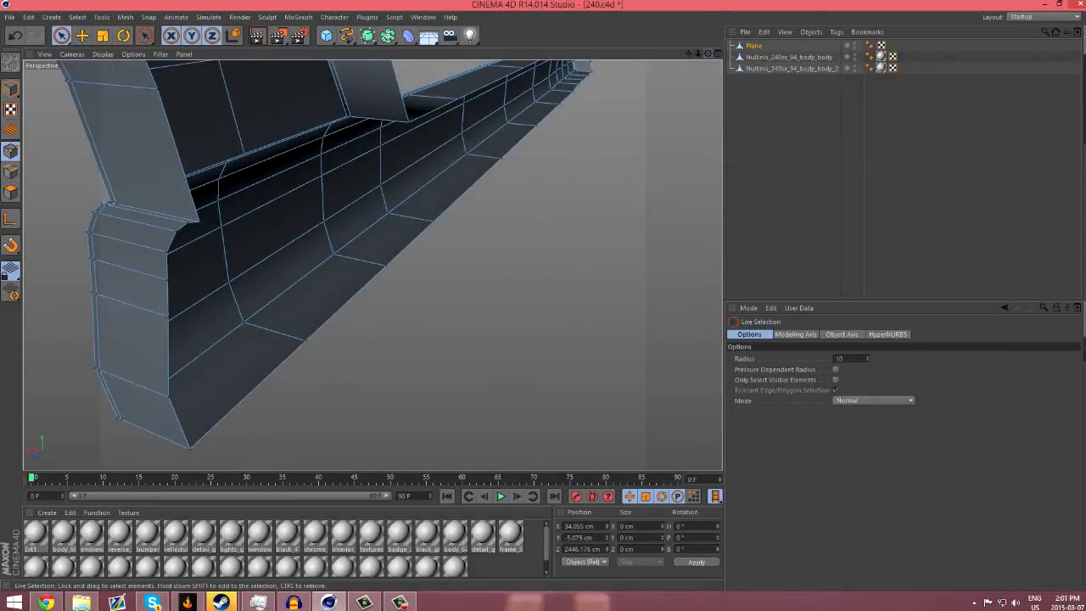
click(191, 444)
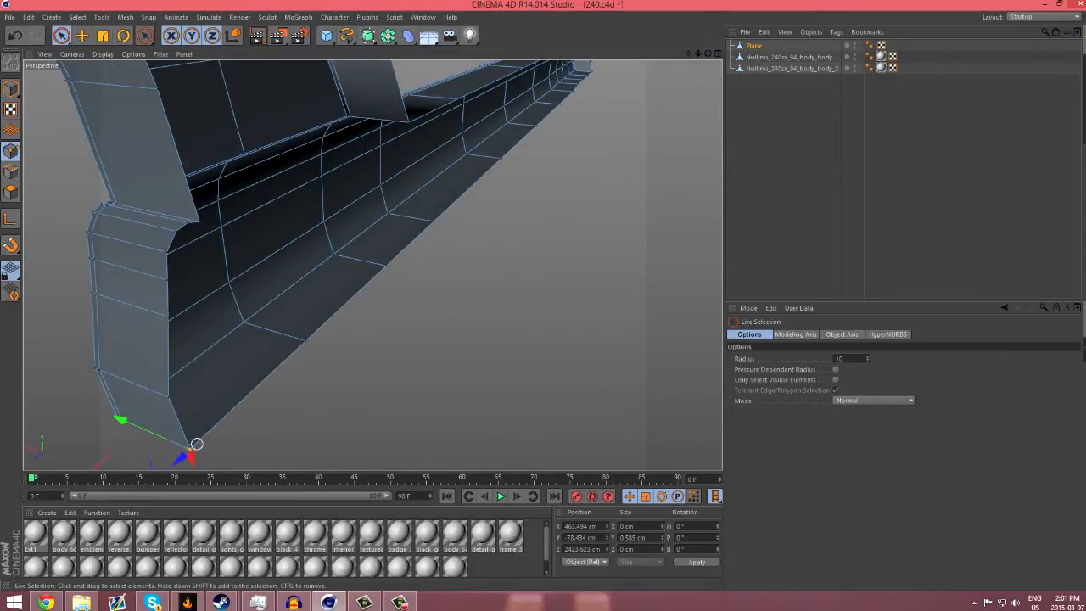
key(m)
key(q)
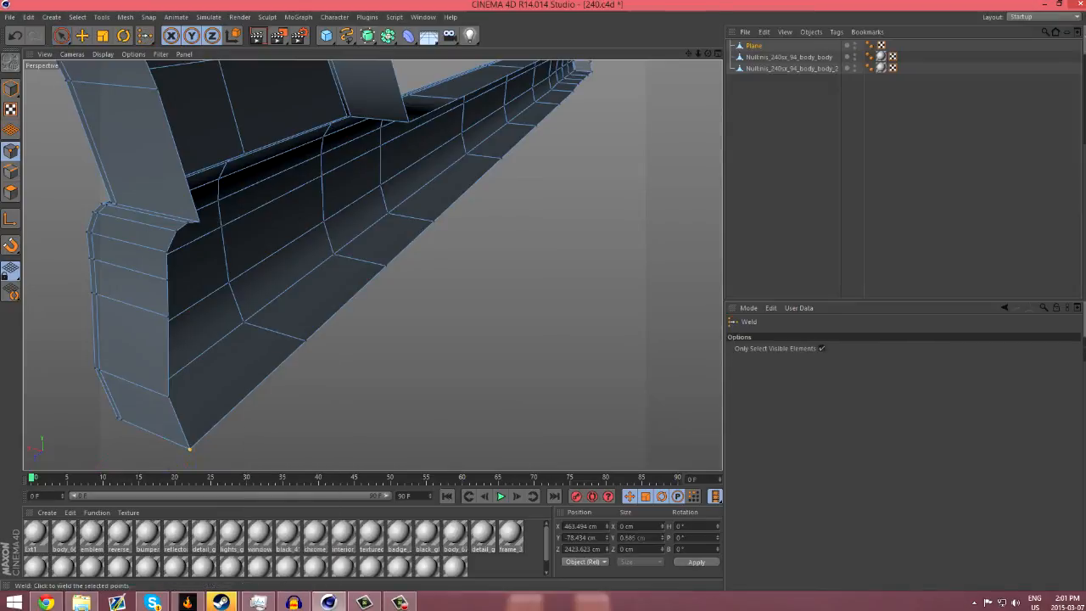
key(space)
Weld the overlapping points at the inner bottom corner of the skirt's front end
drag(687, 53, 477, 108)
scroll(486, 135, up, 10)
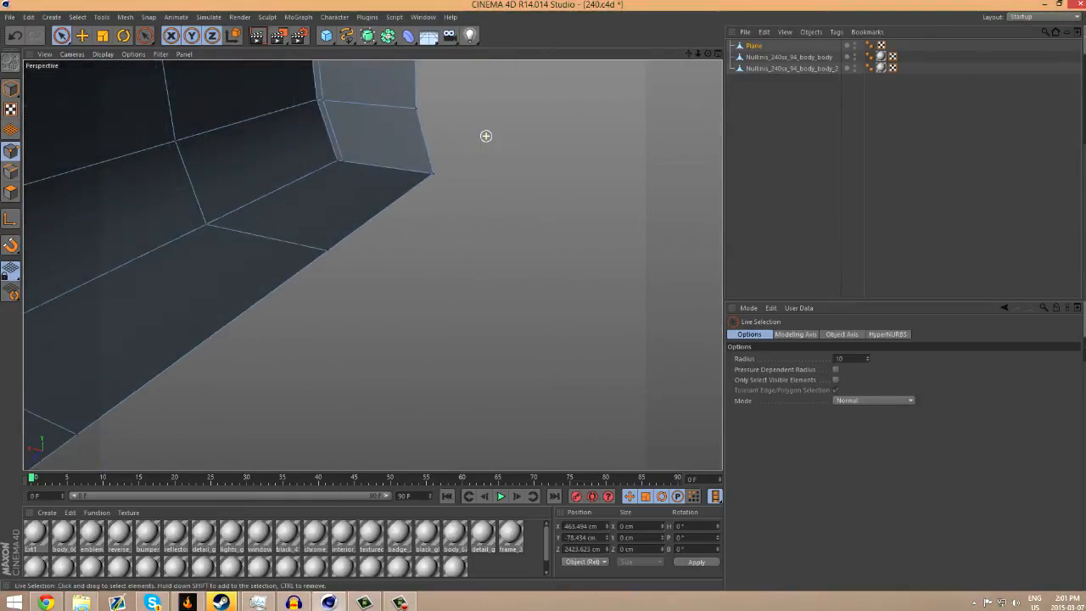
scroll(393, 206, down, 3)
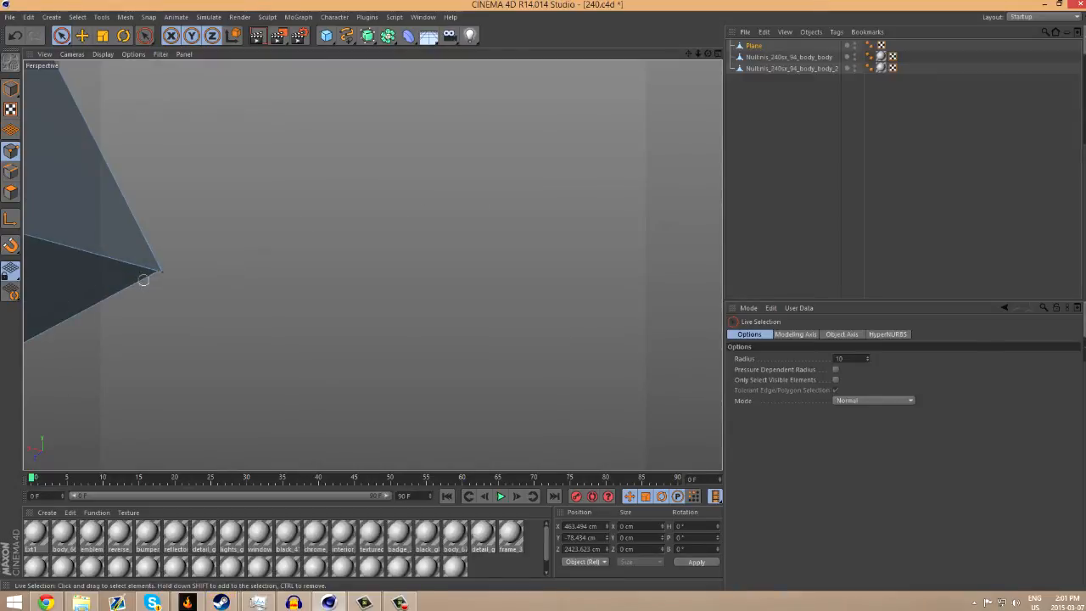
key(space)
click(178, 279)
key(space)
Add a HyperNURBS object and make the Plane its child to smooth the side skirt
alt+middle_drag(176, 278, 181, 279)
drag(698, 54, 530, 58)
drag(707, 53, 114, 72)
scroll(644, 82, down, 2)
click(771, 119)
drag(689, 54, 910, 54)
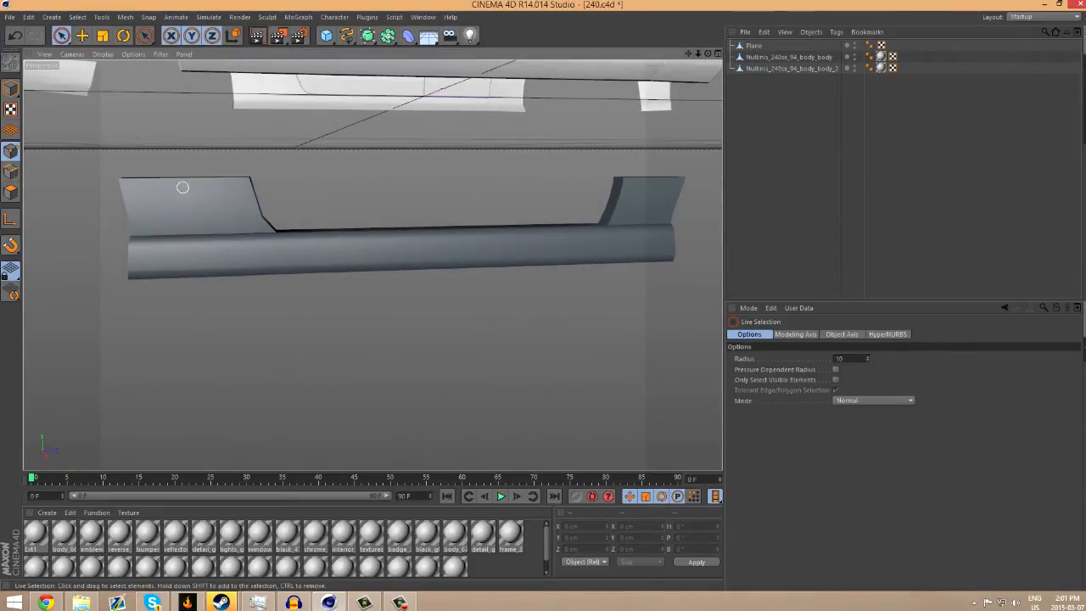
drag(368, 35, 378, 48)
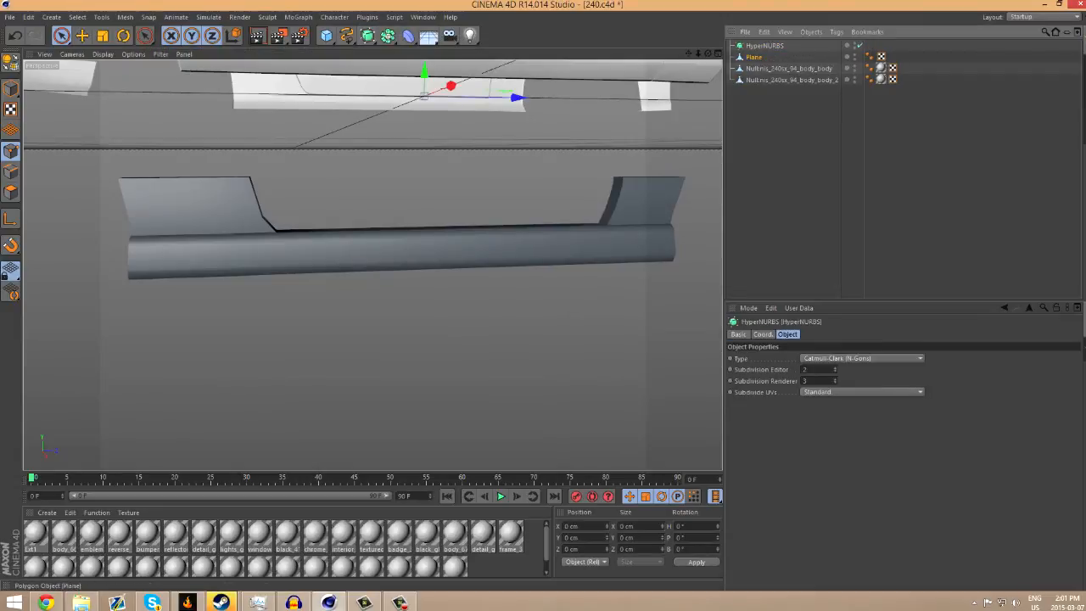
drag(753, 57, 764, 46)
click(770, 123)
scroll(601, 269, down, 4)
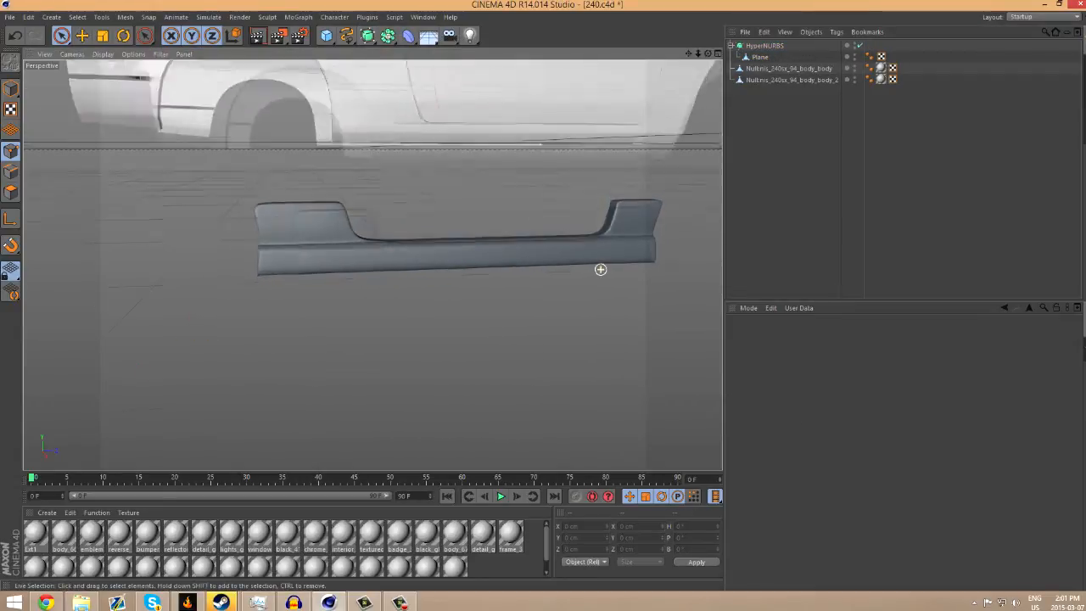
Compare the smoothed skirt with the Spirit Rei reference photos in Chrome, then with the side reference in CINEMA 4D
drag(707, 53, 697, 28)
click(46, 602)
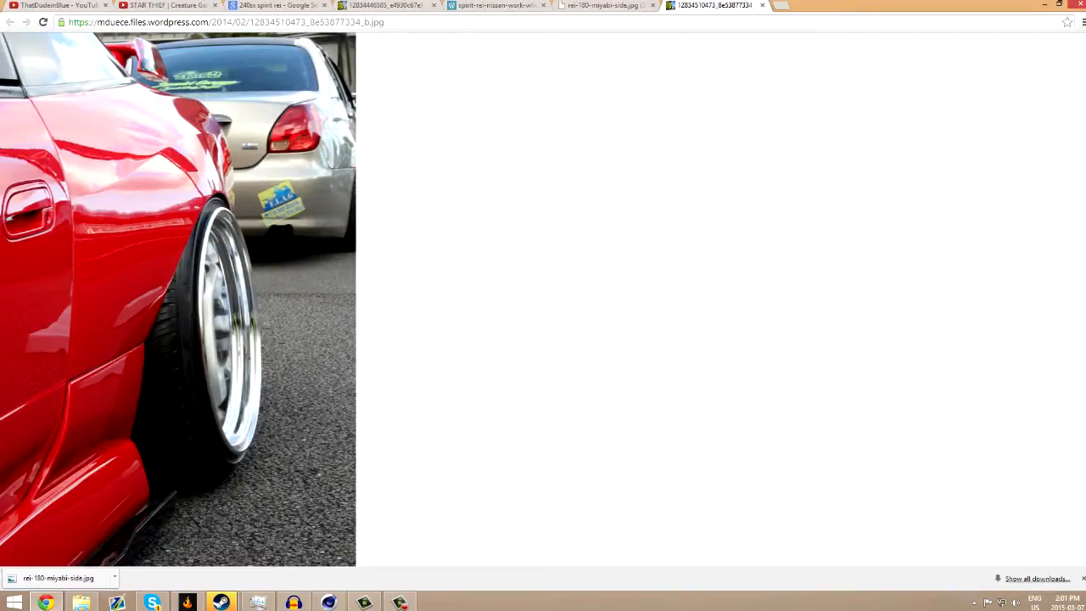
key(ctrl+shift+Tab)
key(ctrl+shift+Tab)
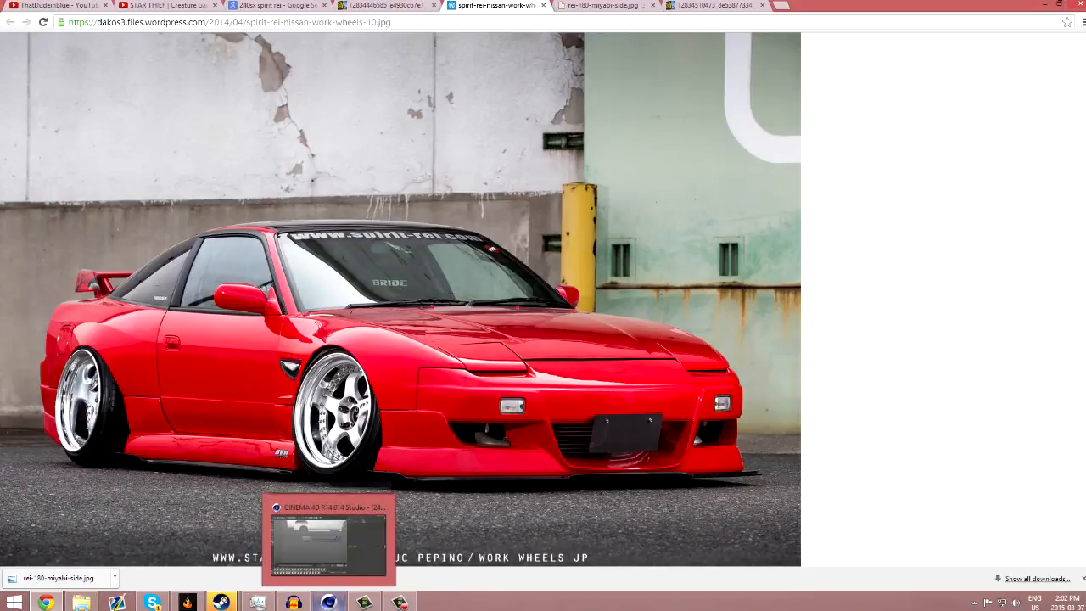
click(328, 541)
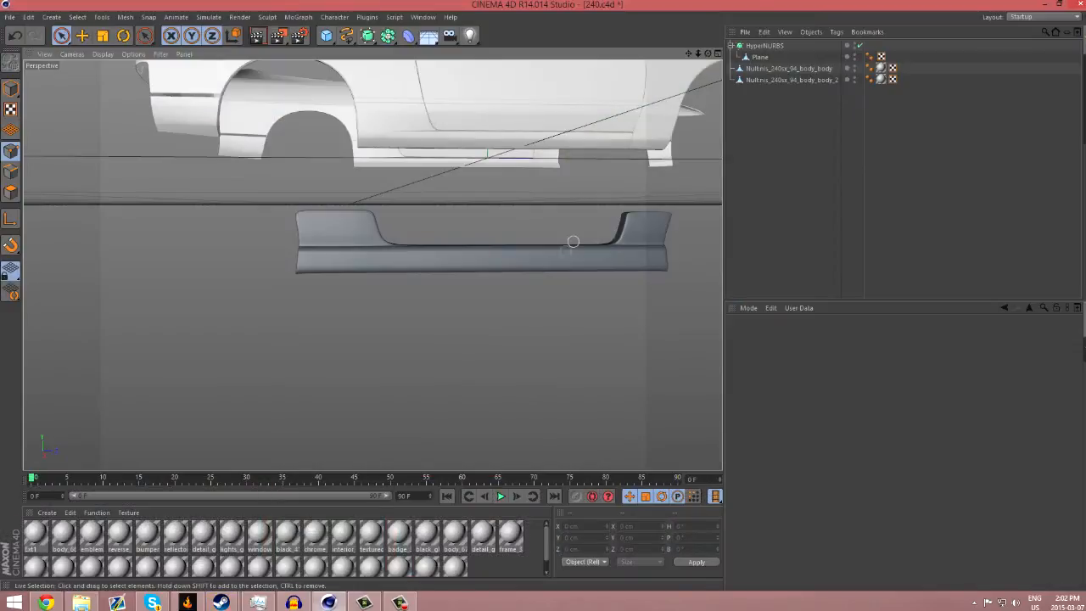
scroll(571, 246, up, 2)
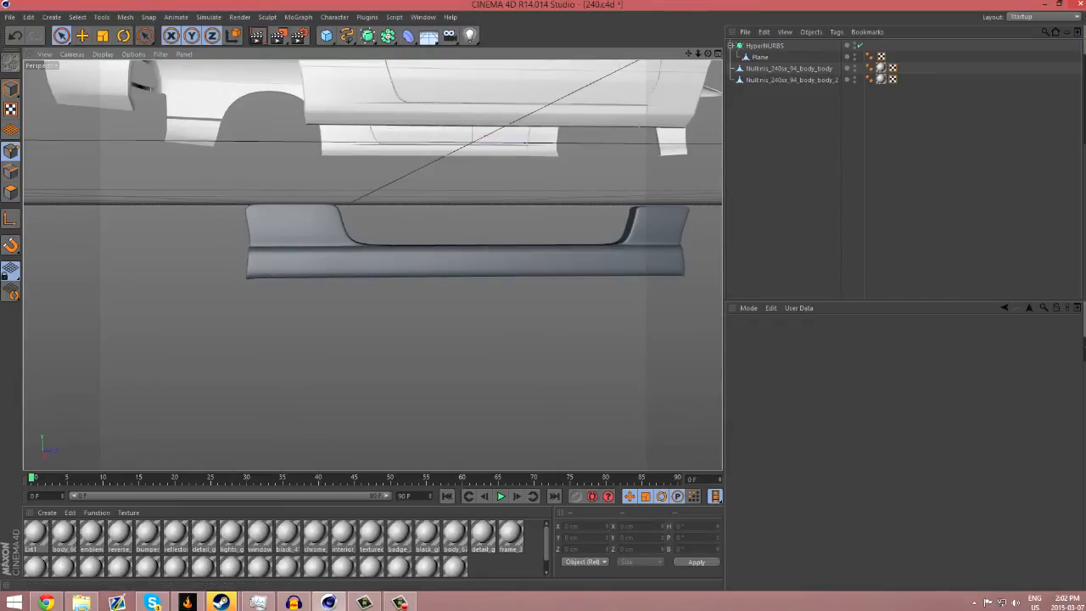
key(F5)
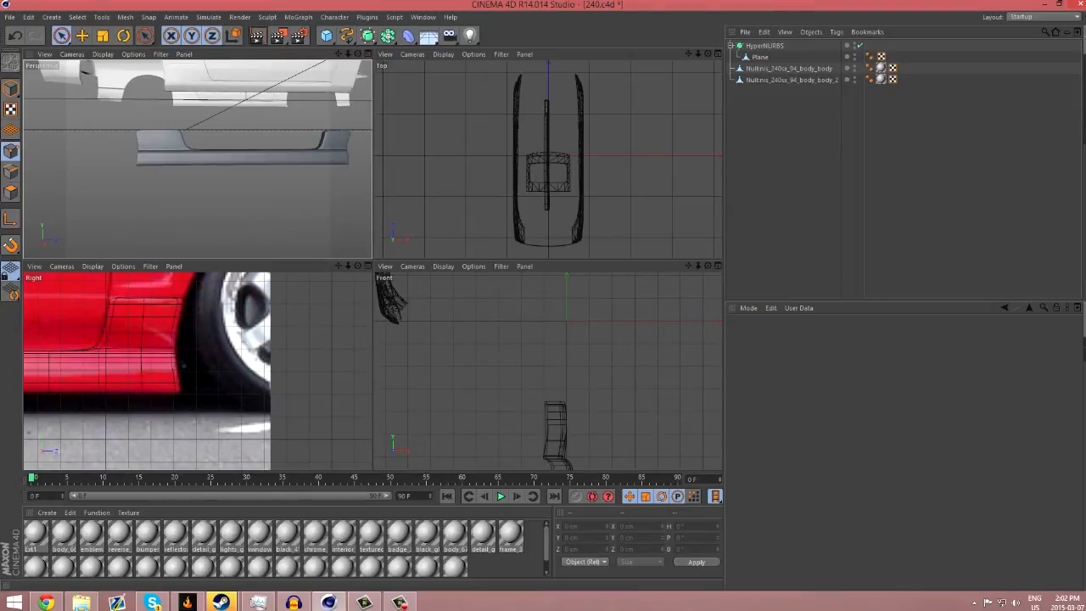
click(367, 54)
Use the Knife in Loop mode on the Plane to cut an edge loop along the rear upright's outer front edge
click(760, 56)
scroll(278, 242, up, 3)
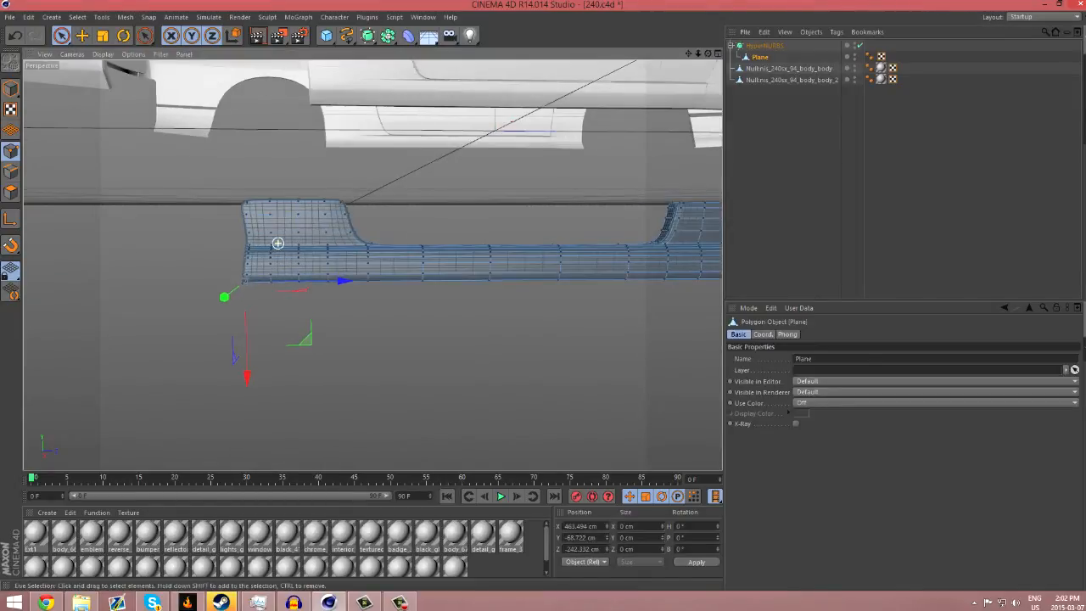
scroll(383, 249, up, 5)
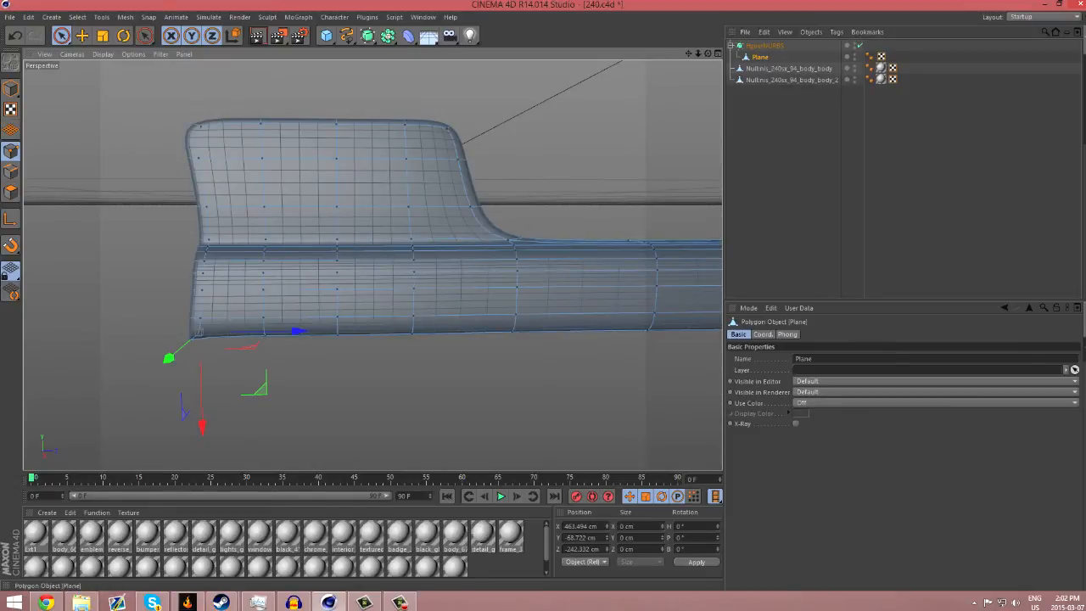
key(k)
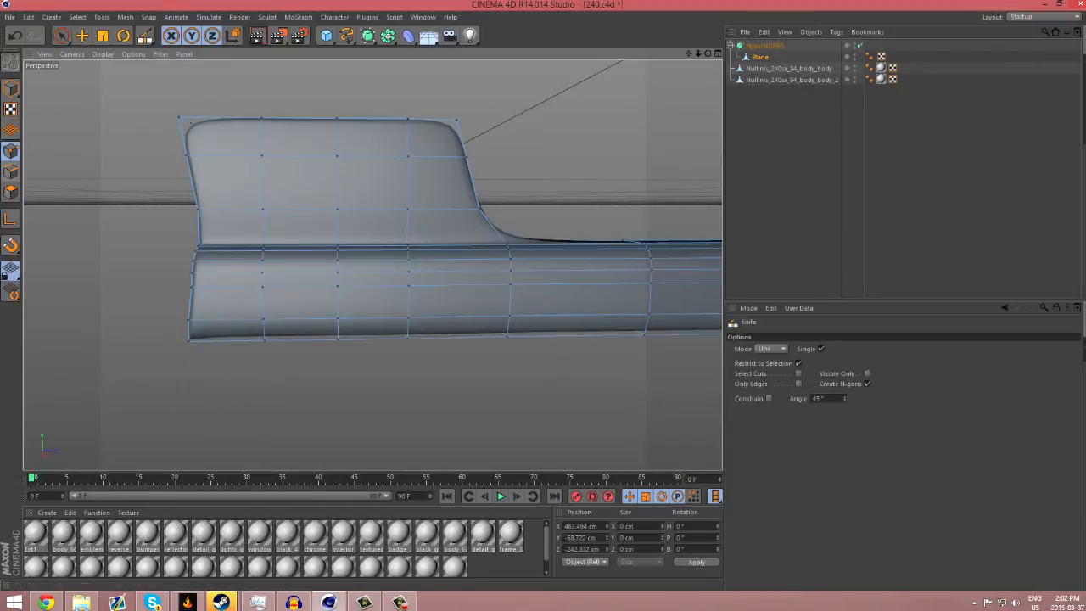
alt+drag(371, 262, 370, 262)
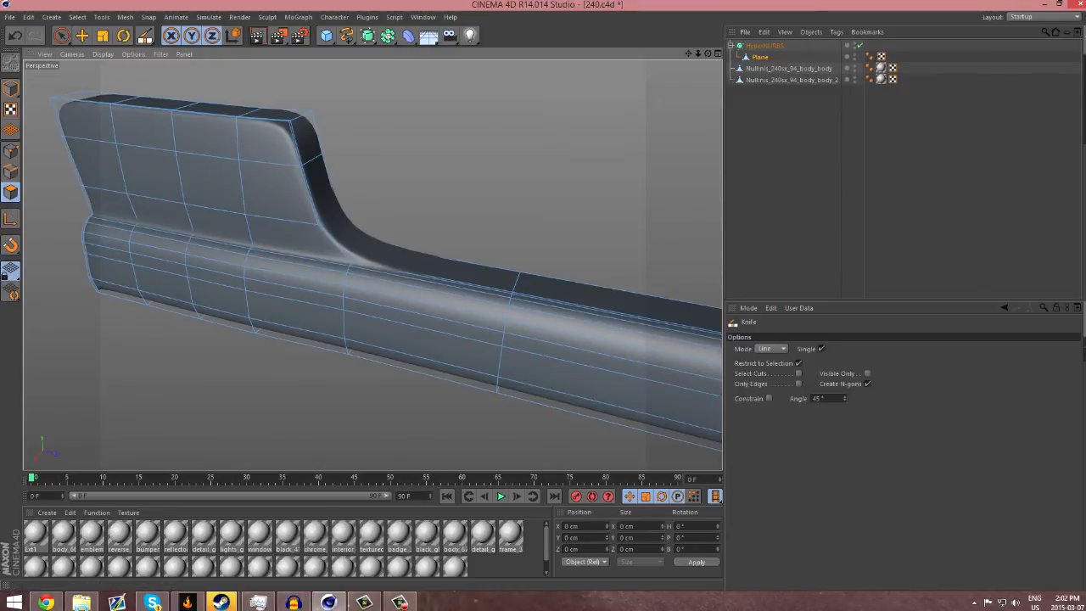
click(770, 349)
click(766, 394)
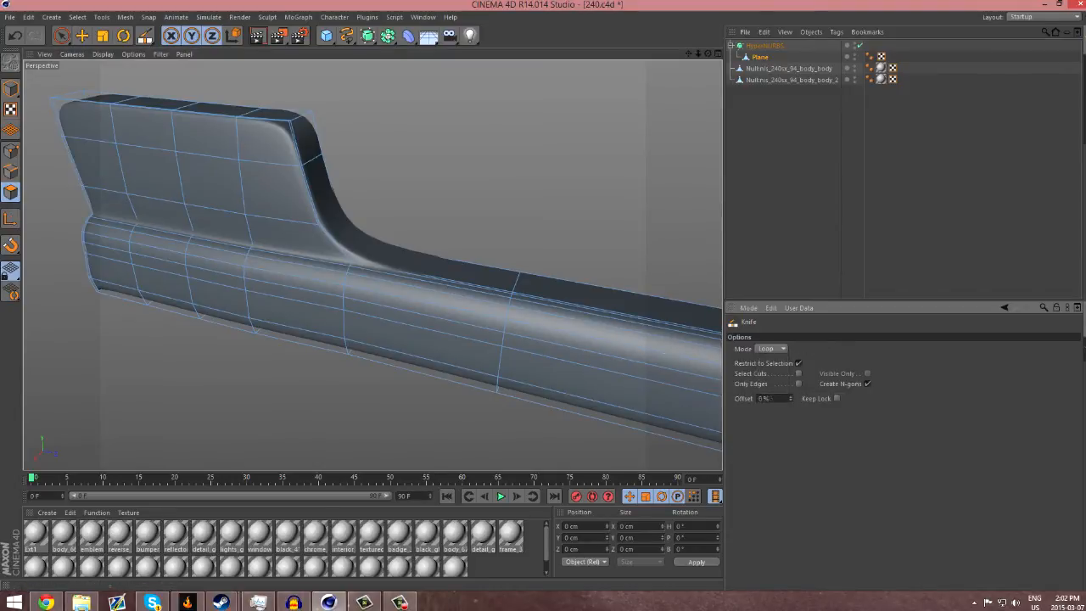
scroll(352, 225, up, 8)
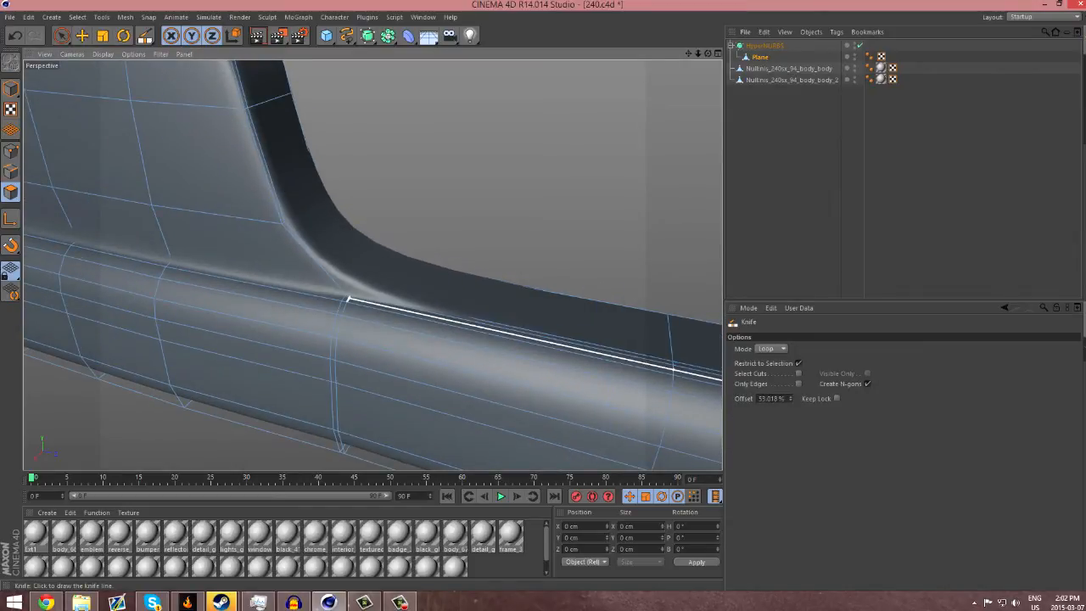
key(ctrl+z)
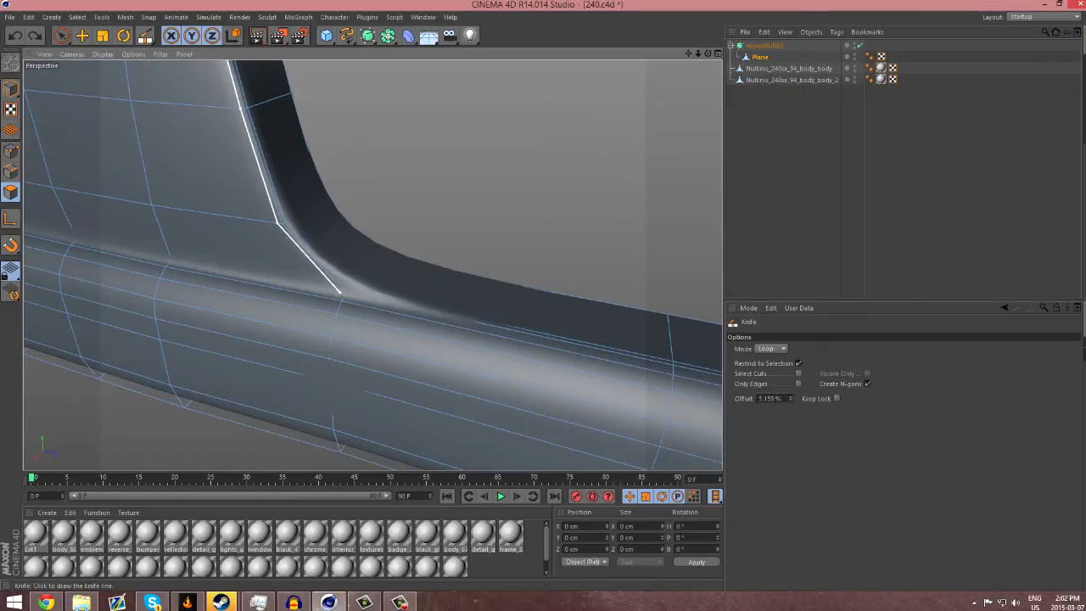
click(356, 270)
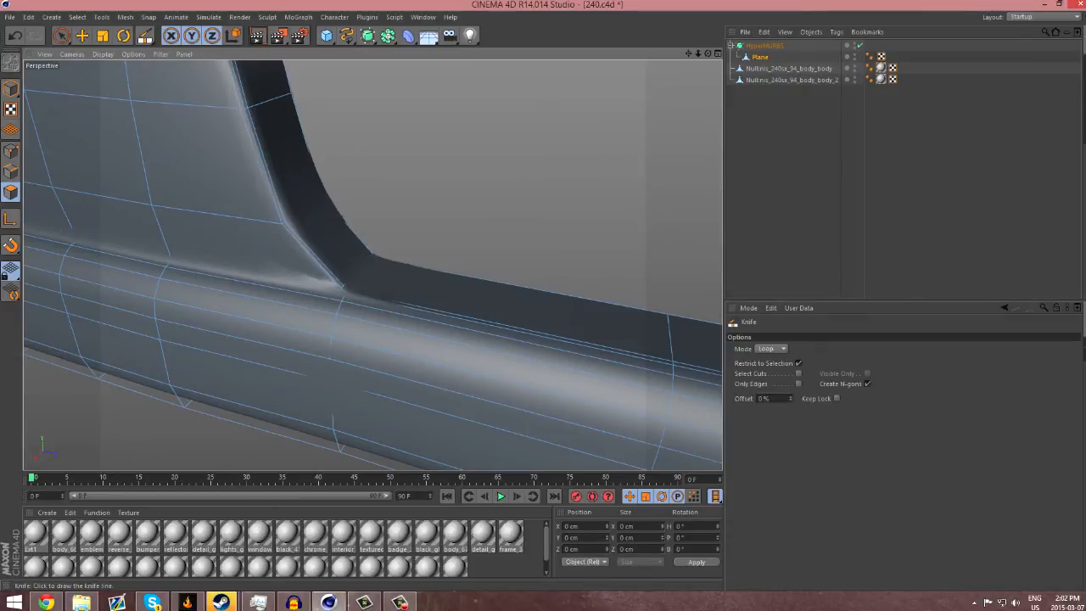
scroll(457, 227, down, 6)
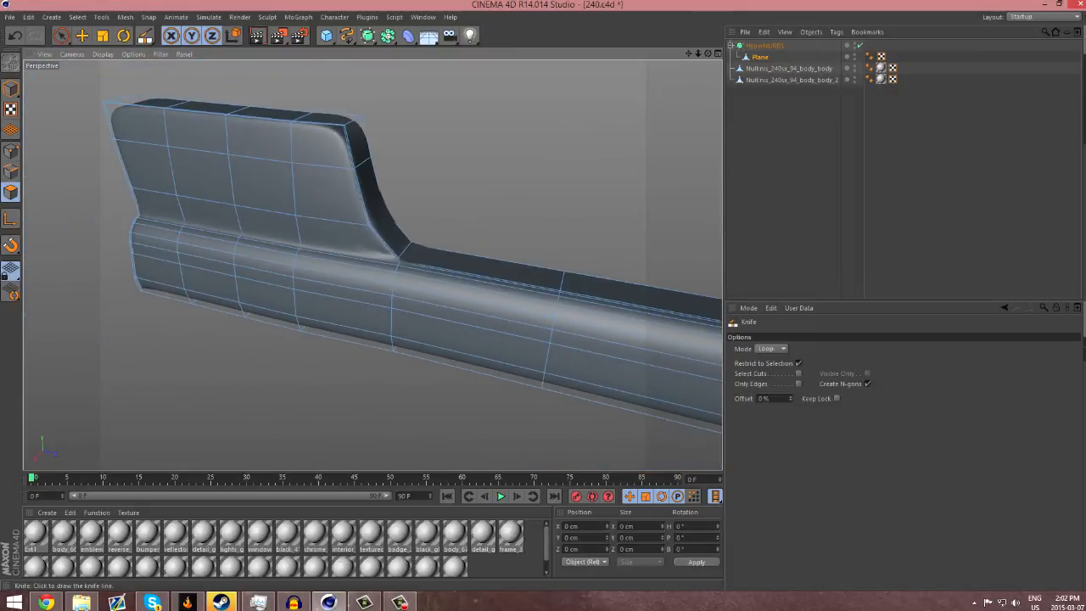
Add loop cuts close to the rear upright's top edge and at the upper bend of its inner side to sharpen both
scroll(348, 136, up, 5)
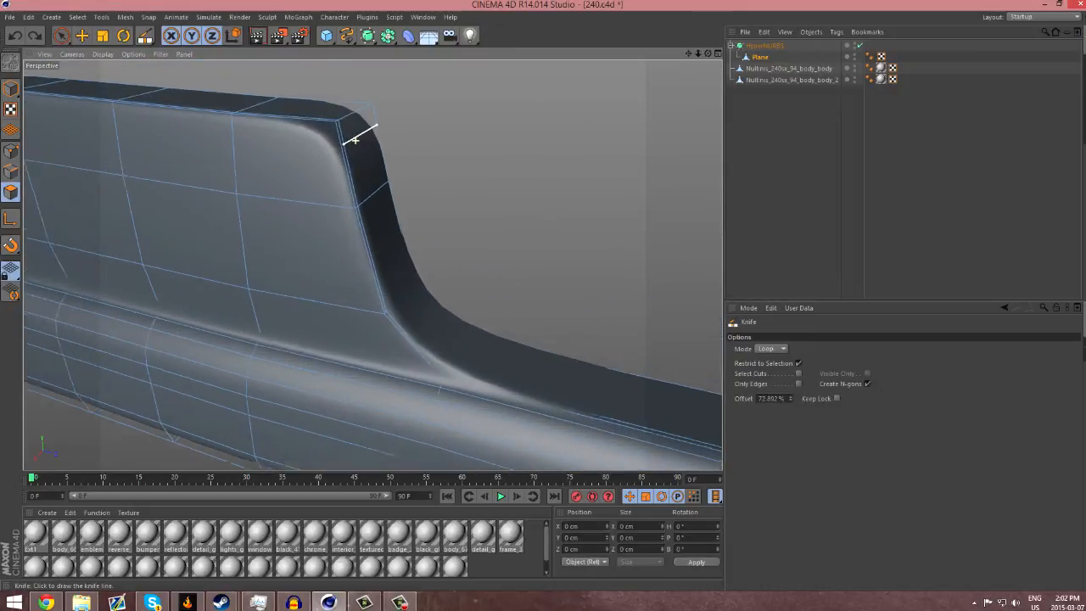
scroll(344, 134, up, 2)
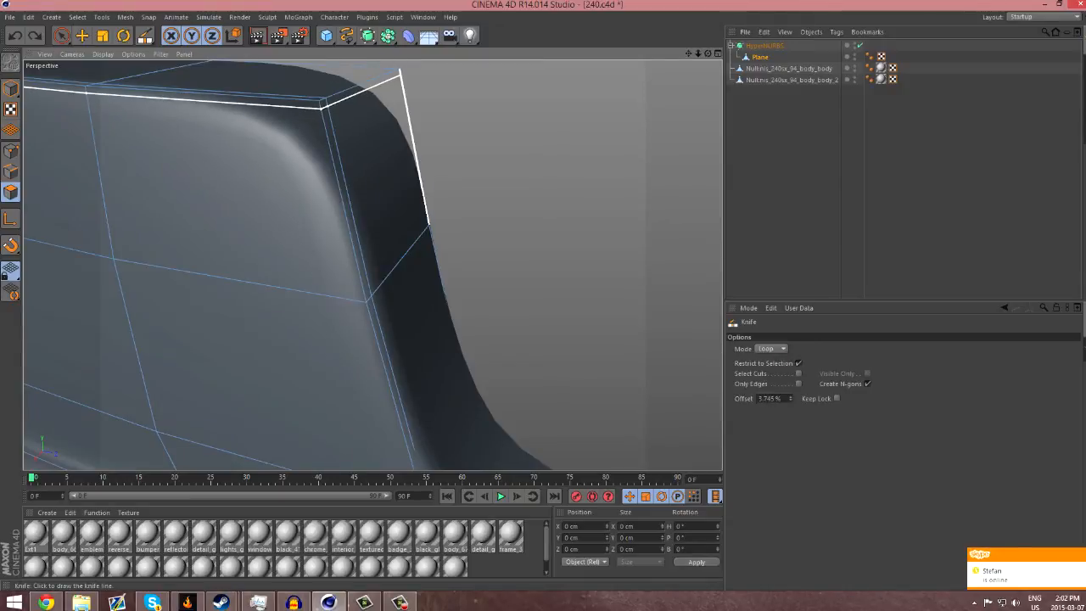
click(325, 110)
scroll(431, 165, down, 2)
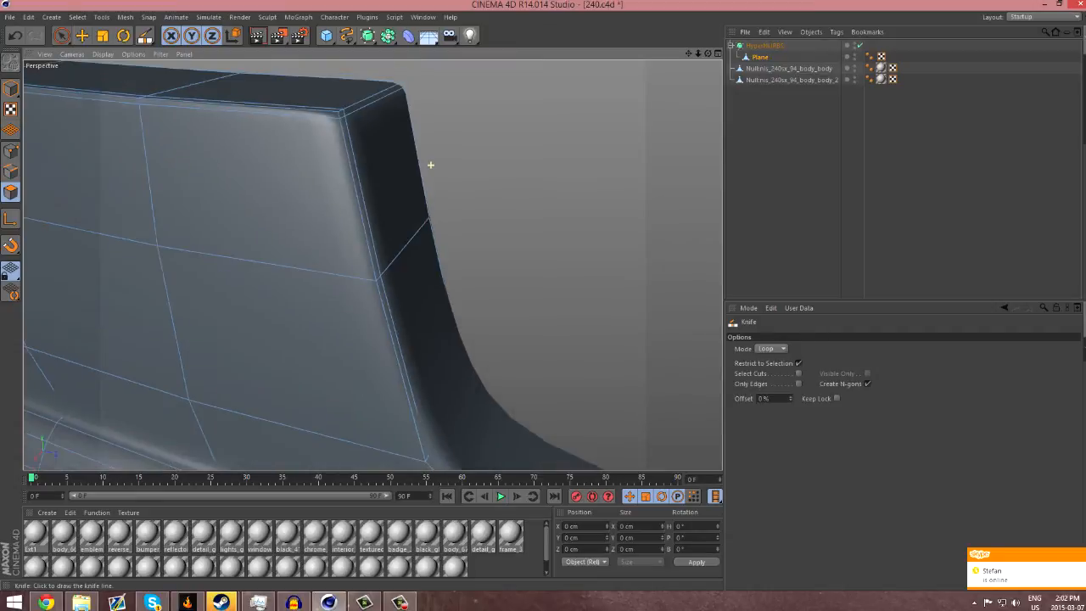
scroll(430, 164, down, 1)
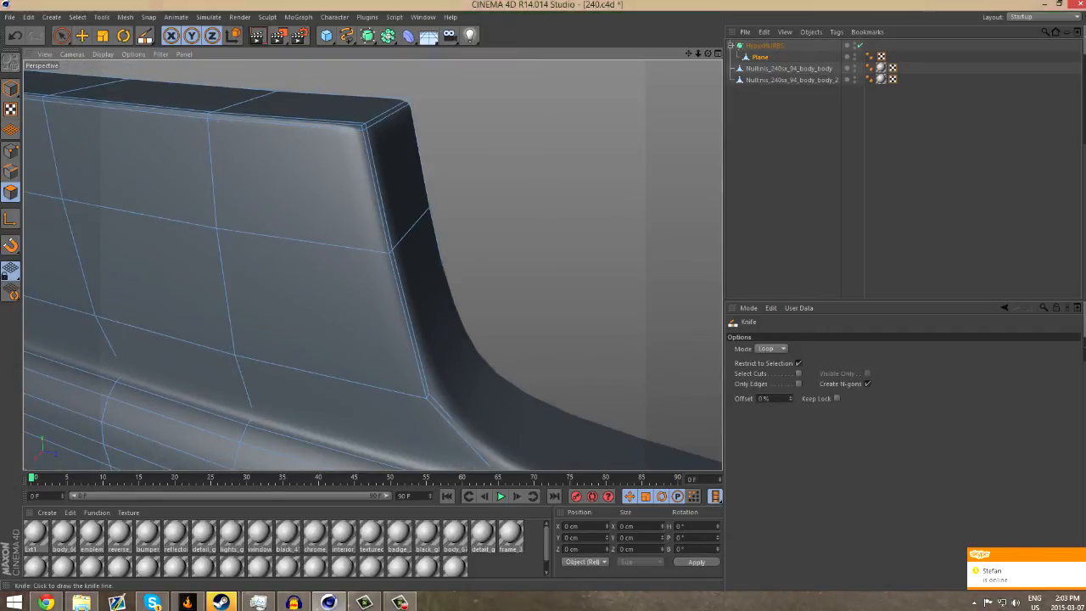
scroll(371, 259, up, 2)
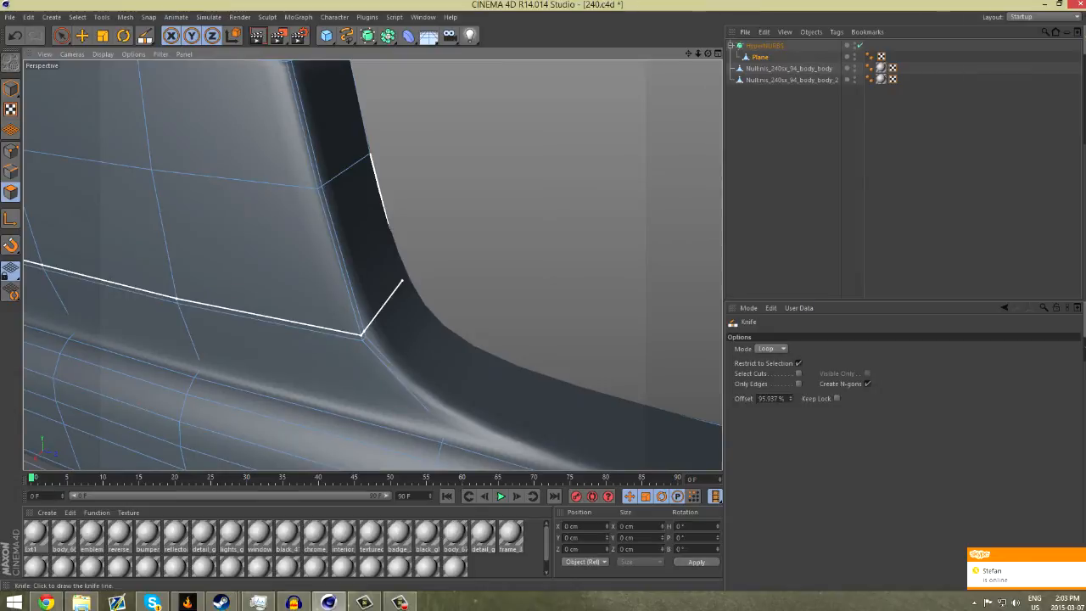
click(387, 317)
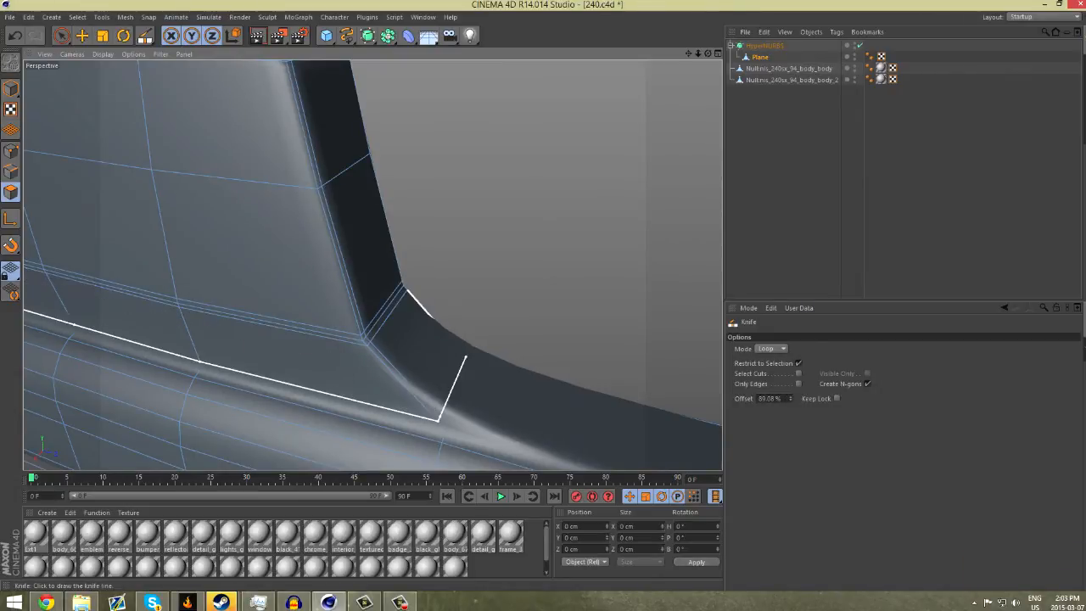
Try loop cuts around the notch's lower bend beside the rear upright, check the shape from the side, and undo them
click(454, 386)
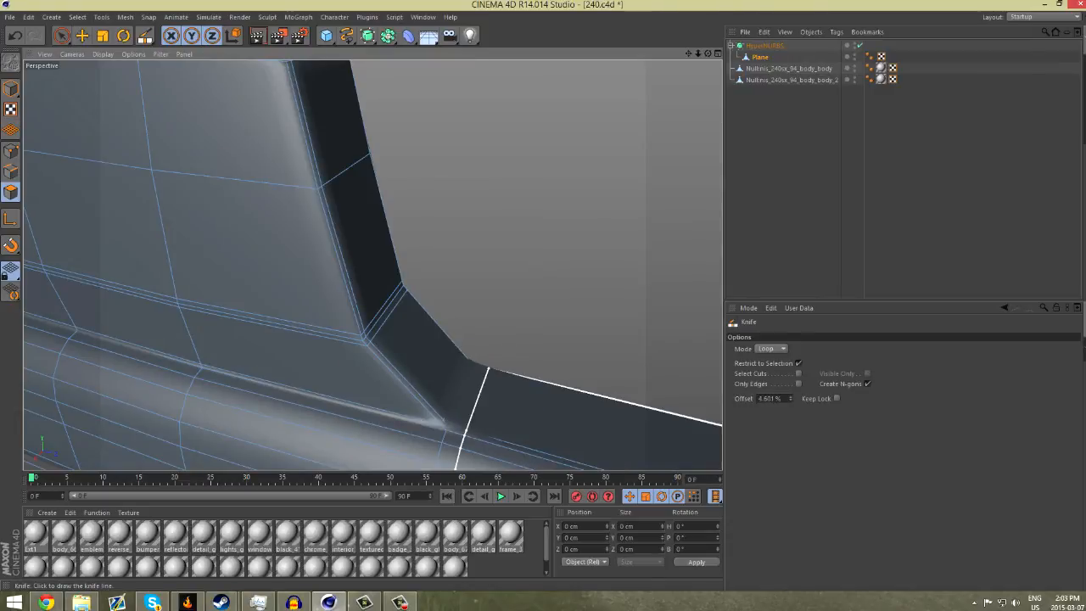
click(479, 366)
scroll(480, 365, down, 8)
click(818, 169)
scroll(527, 291, down, 5)
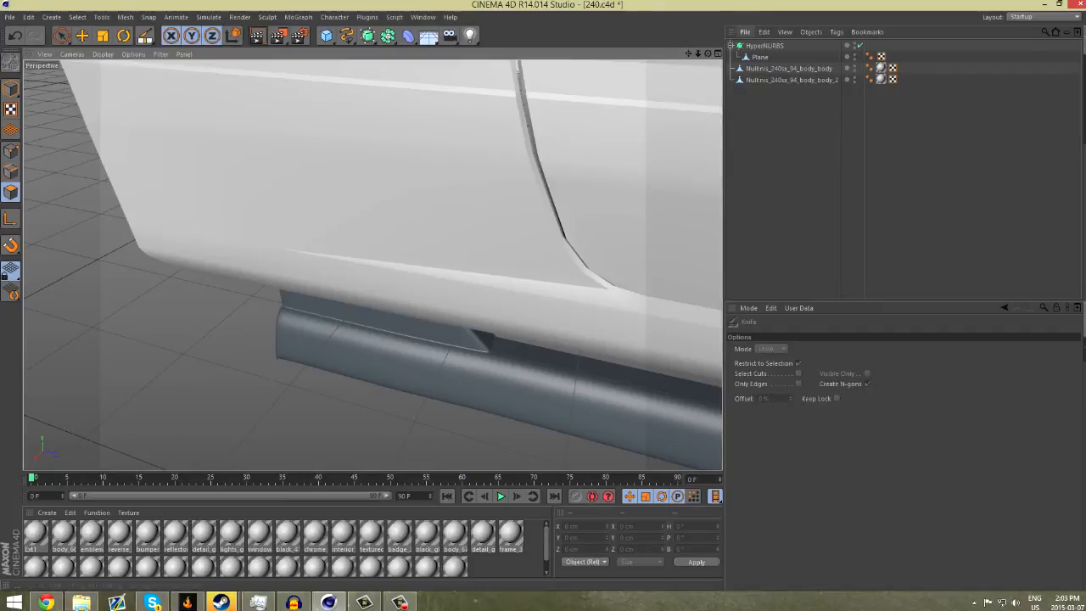
drag(707, 53, 666, 53)
scroll(373, 265, down, 6)
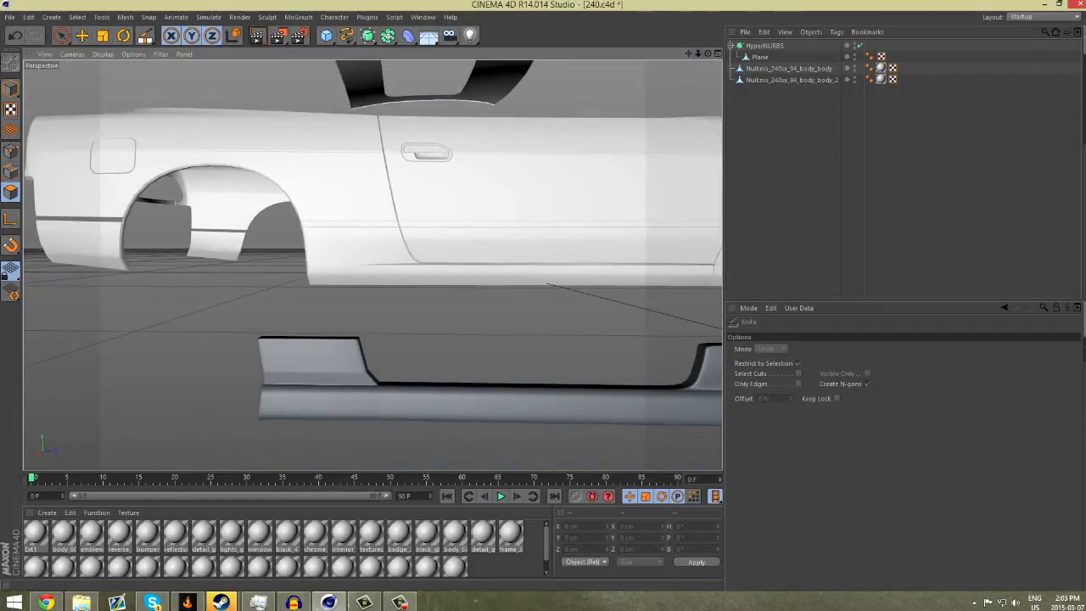
scroll(374, 266, down, 2)
mouse_move(373, 265)
alt+mouse_down()
mouse_move(377, 246)
mouse_move(450, 292)
mouse_move(382, 284)
alt+mouse_up()
scroll(321, 388, up, 8)
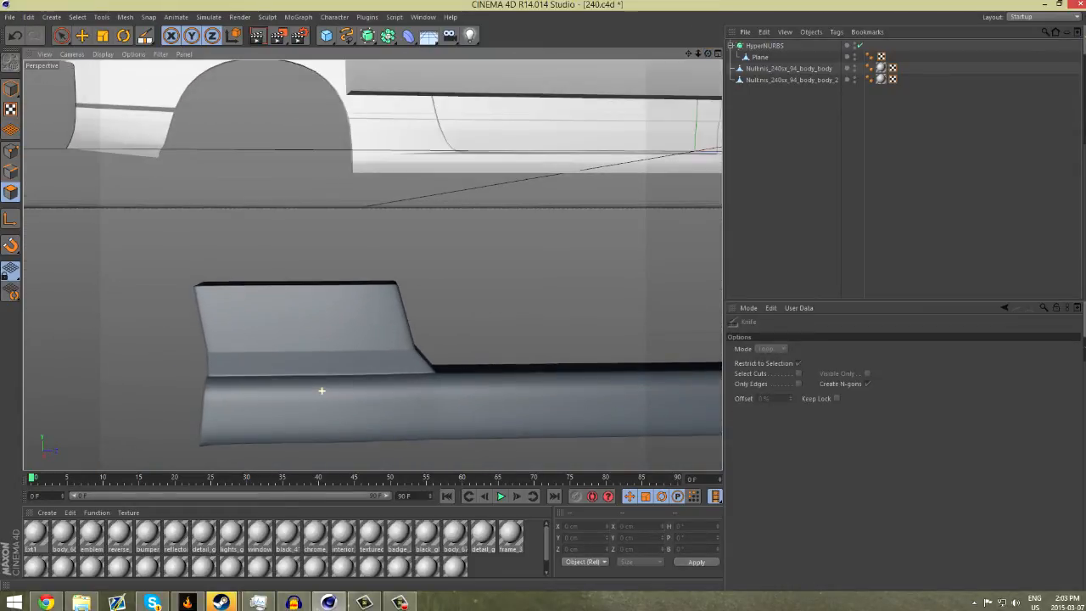
key(ctrl+z)
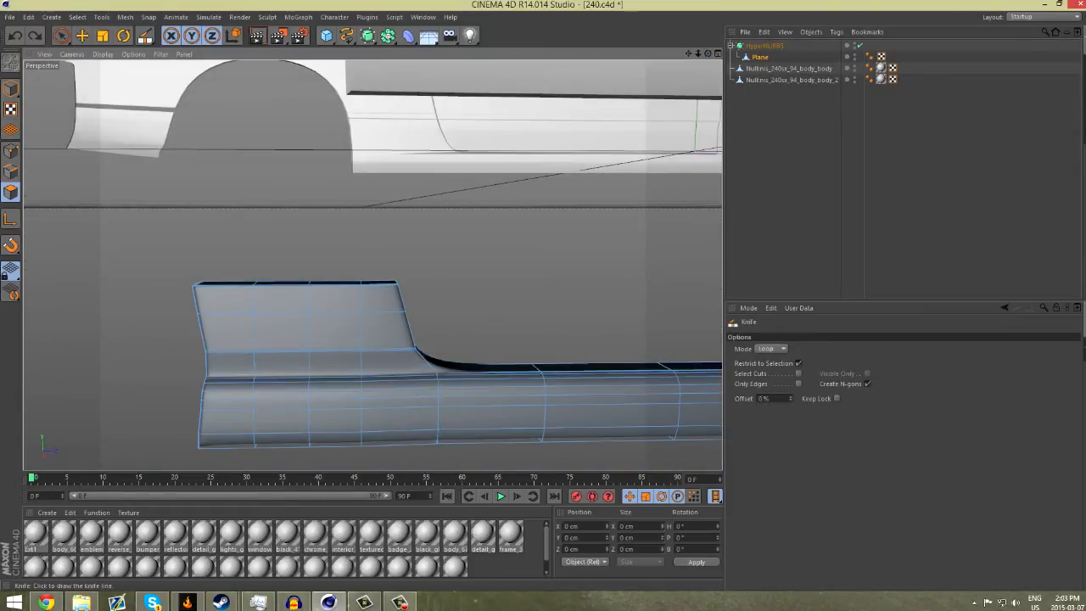
Add a loop cut just above the lower bend where the rear upright meets the long lower section of the skirt
scroll(436, 354, up, 6)
scroll(428, 401, down, 1)
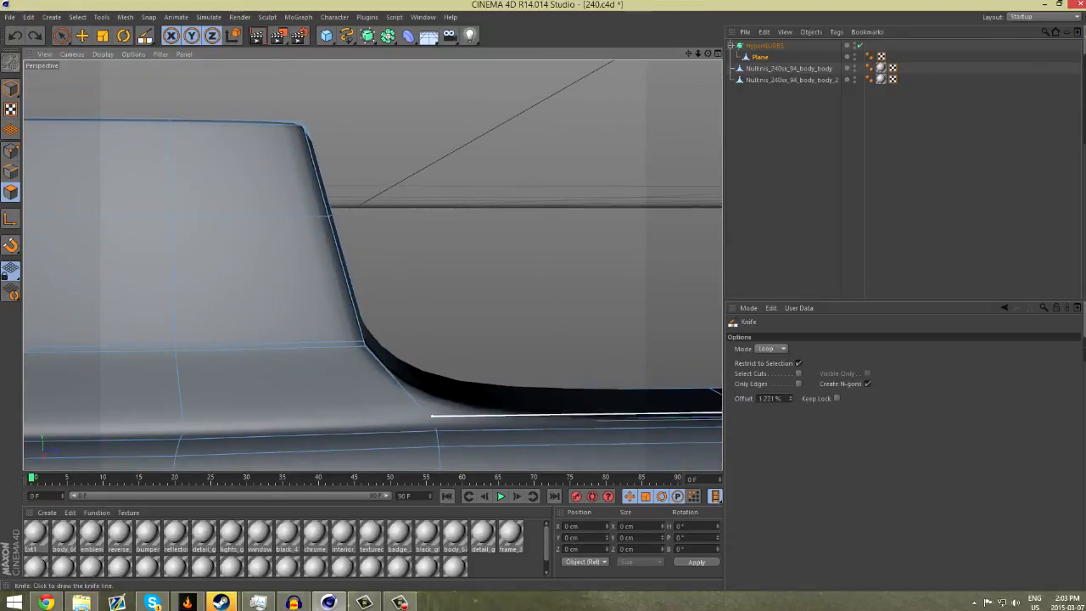
alt+drag(424, 244, 360, 266)
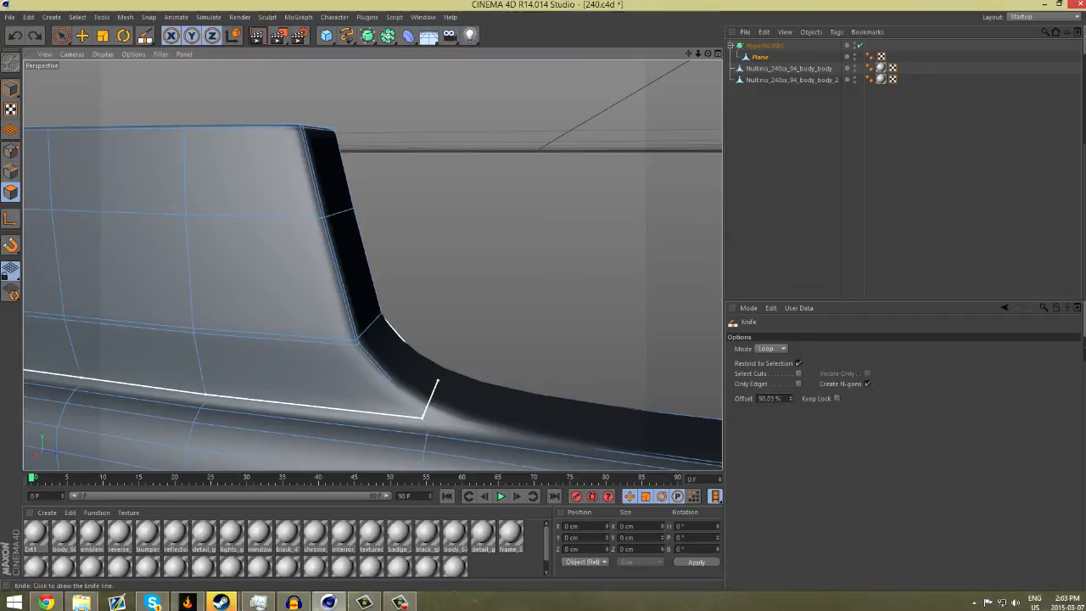
scroll(569, 317, down, 4)
click(775, 203)
scroll(566, 288, down, 4)
scroll(566, 288, down, 5)
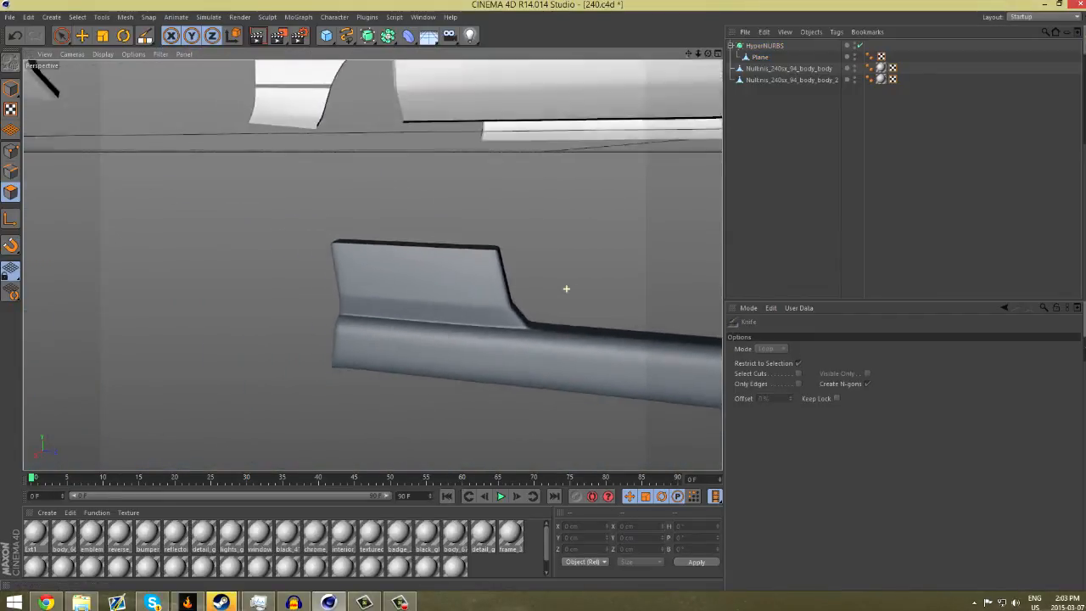
Add loop cuts to the Plane just below the lengthwise crease and close to the bottom edge, working from the skirt's rear end
mouse_move(698, 53)
mouse_down()
mouse_move(589, 54)
mouse_move(702, 54)
mouse_up()
scroll(372, 264, up, 5)
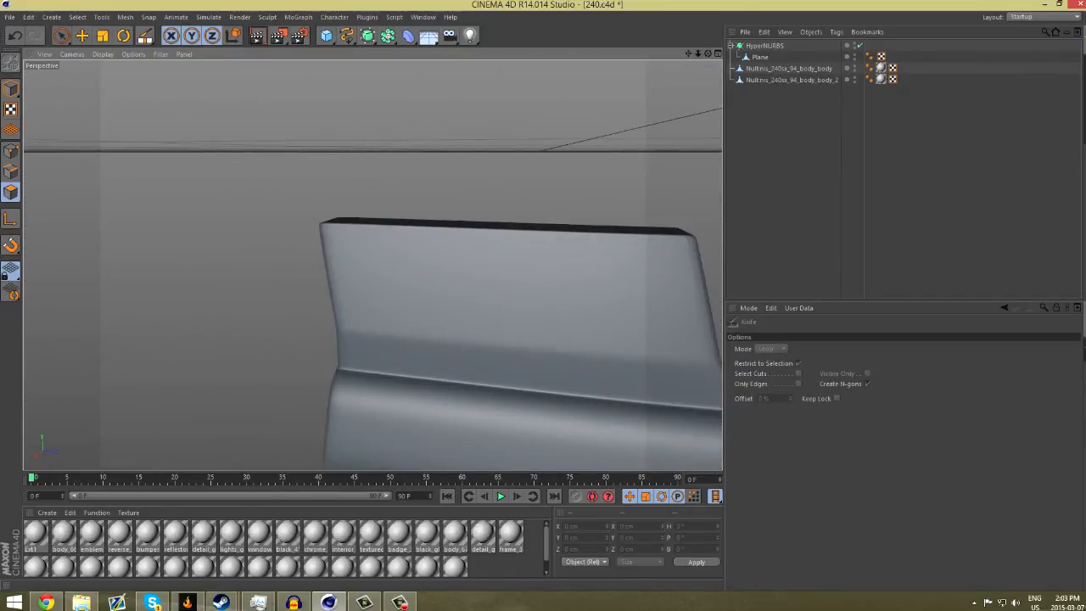
alt+drag(372, 265, 518, 225)
scroll(356, 476, up, 1)
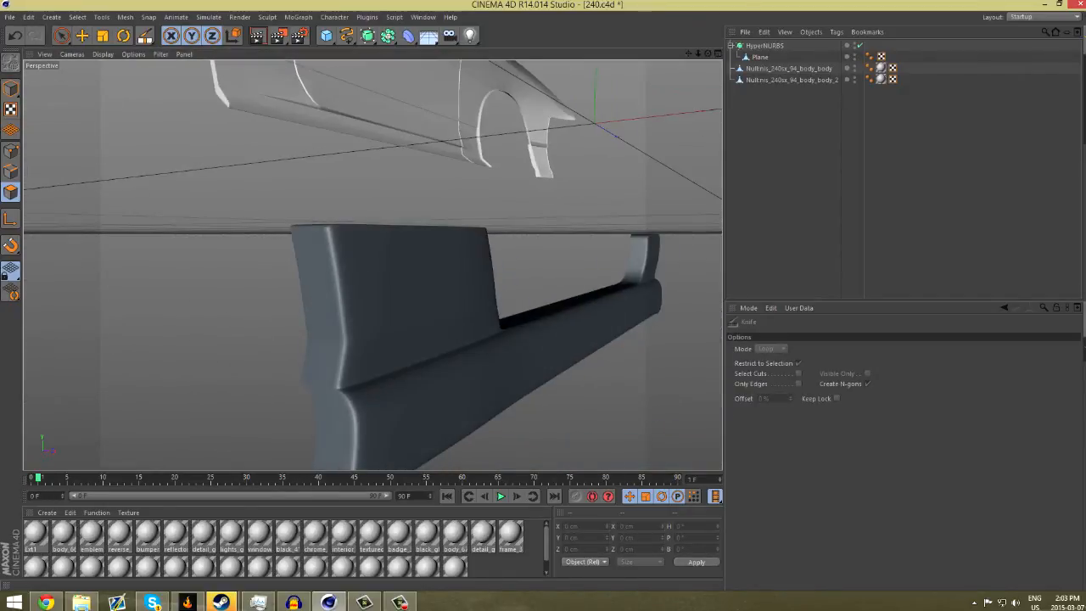
scroll(356, 450, up, 3)
scroll(356, 449, up, 2)
click(760, 57)
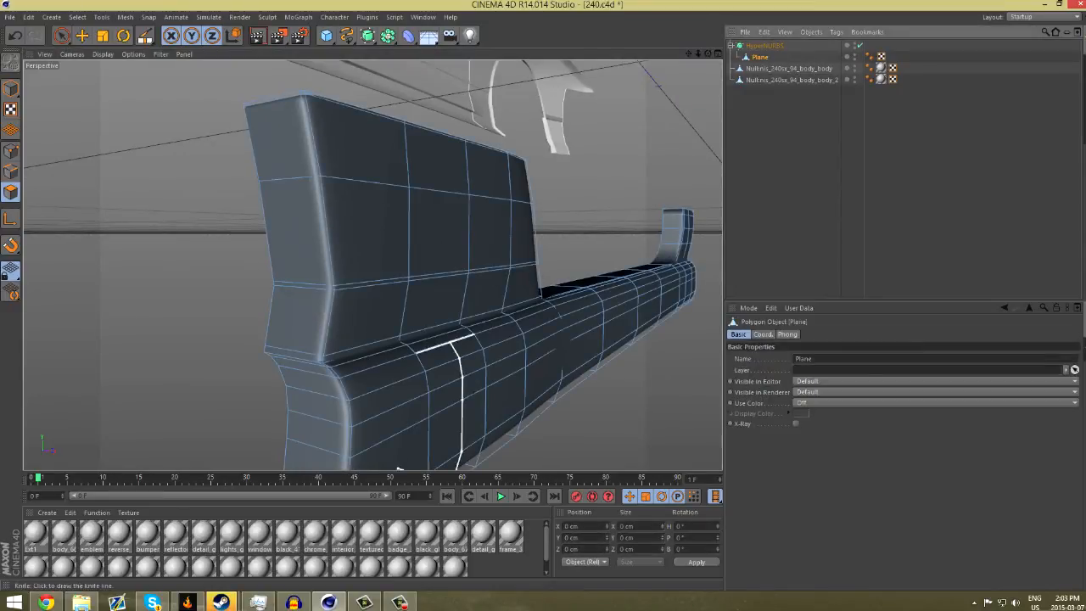
scroll(438, 365, up, 2)
alt+drag(372, 265, 372, 265)
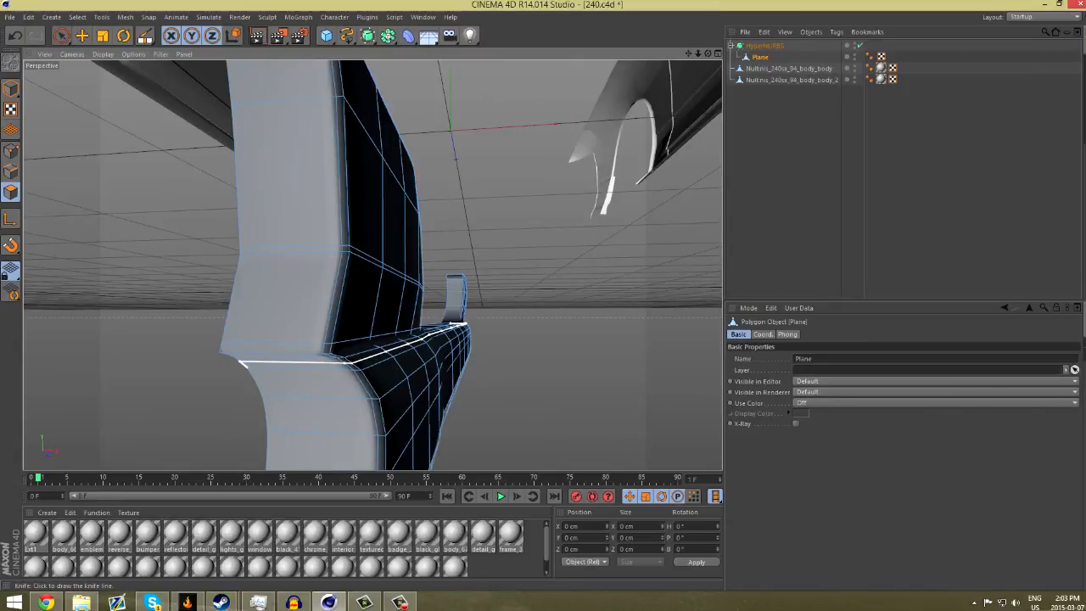
alt+drag(275, 409, 276, 410)
alt+drag(371, 262, 371, 262)
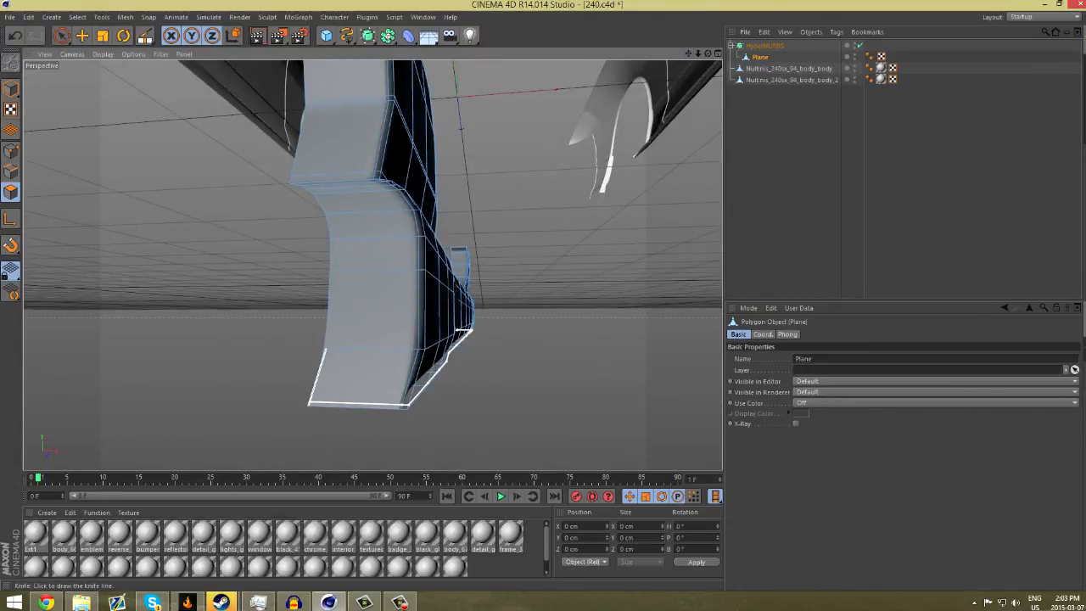
click(789, 170)
Examine the smoothed skirt's rounded front end and compare both ends and the overall shape beneath the car body
scroll(417, 346, down, 3)
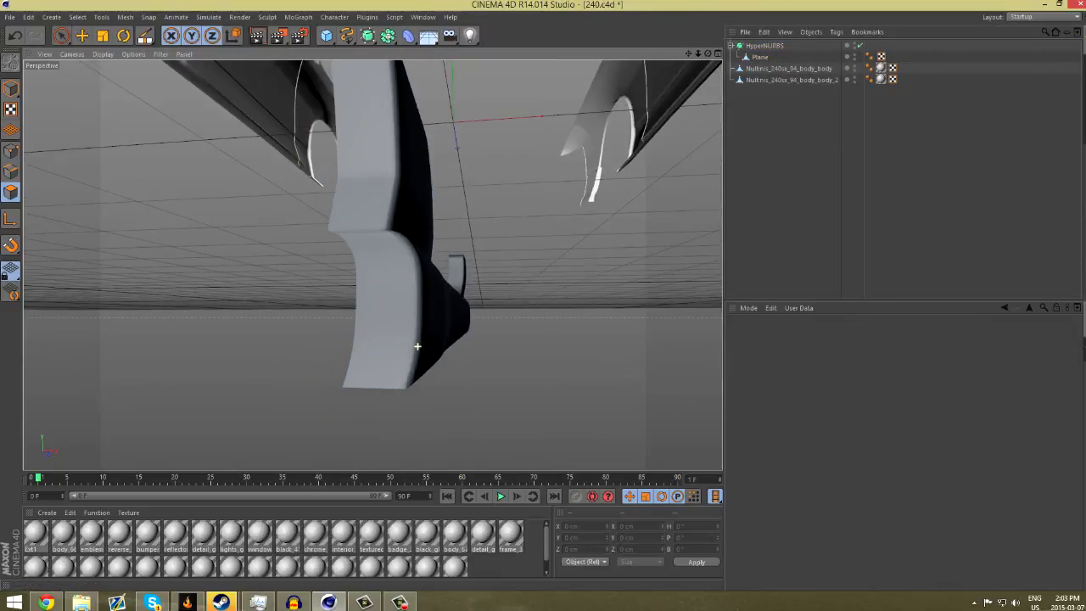
scroll(371, 265, down, 5)
alt+drag(372, 265, 471, 249)
scroll(472, 249, up, 4)
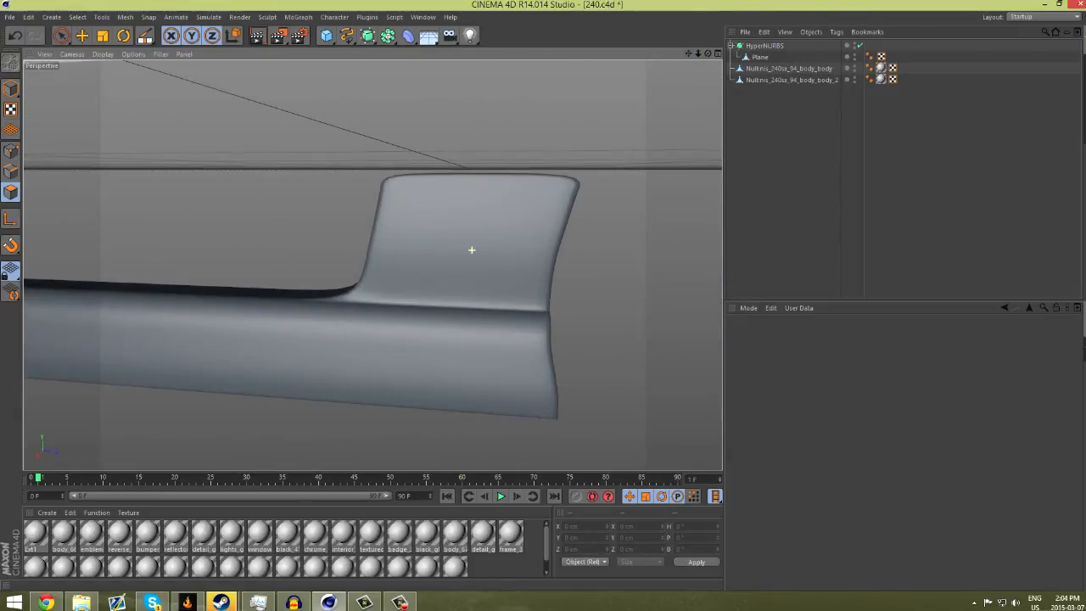
click(760, 57)
scroll(313, 315, down, 2)
click(261, 209)
scroll(261, 210, down, 6)
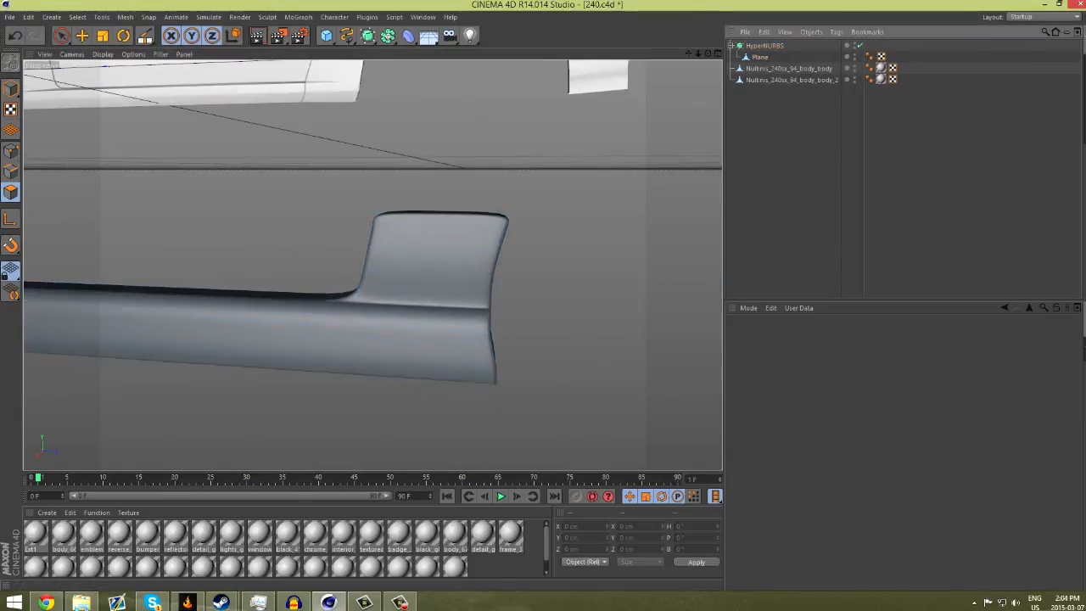
scroll(261, 210, down, 1)
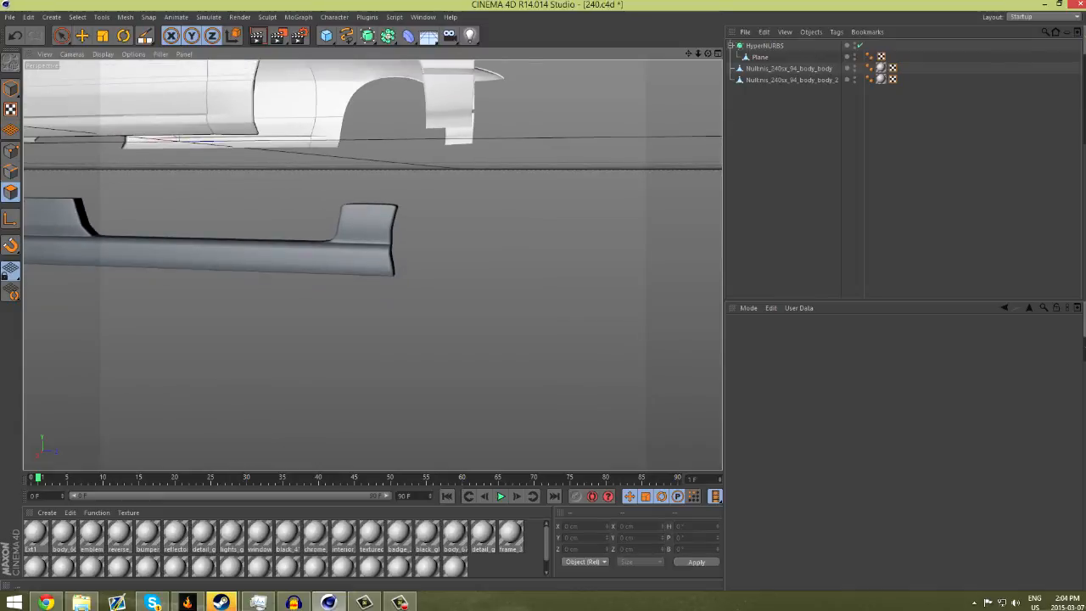
middle_drag(148, 265, 372, 265)
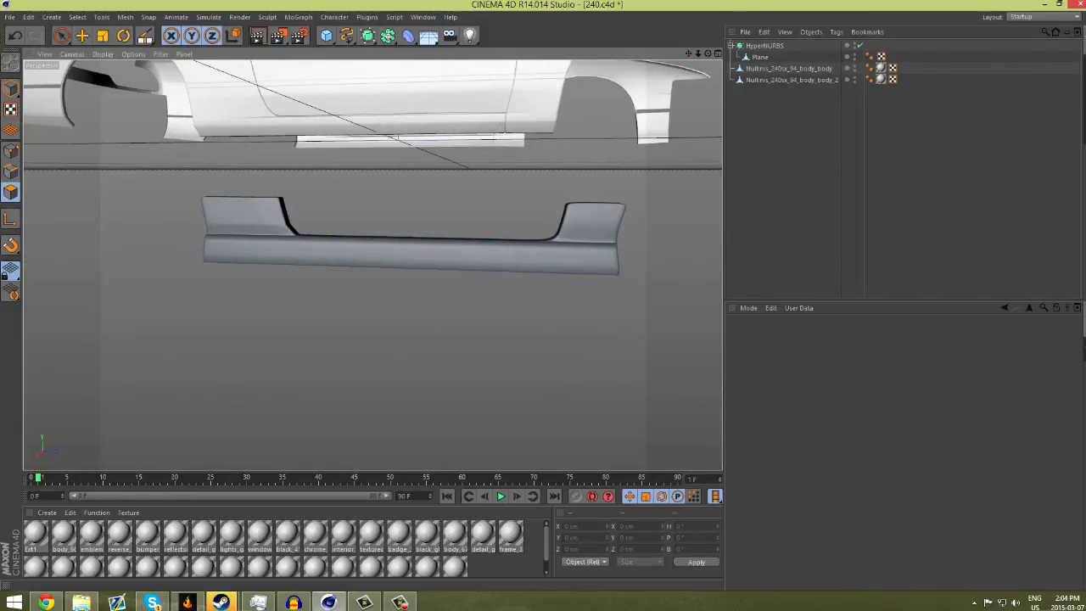
scroll(371, 264, down, 6)
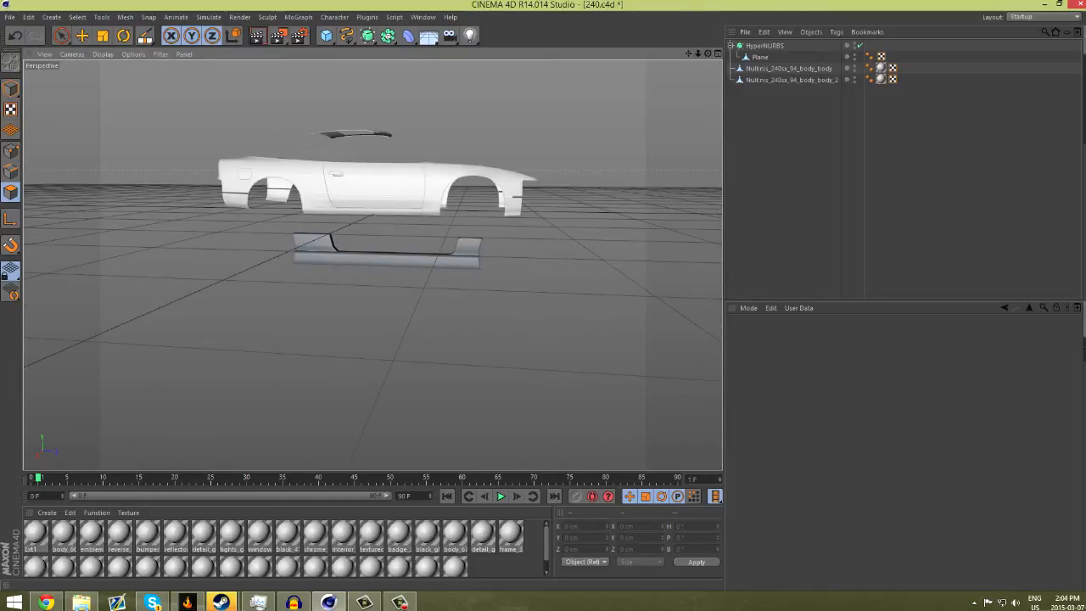
scroll(373, 265, up, 3)
alt+drag(373, 265, 371, 265)
scroll(514, 212, up, 3)
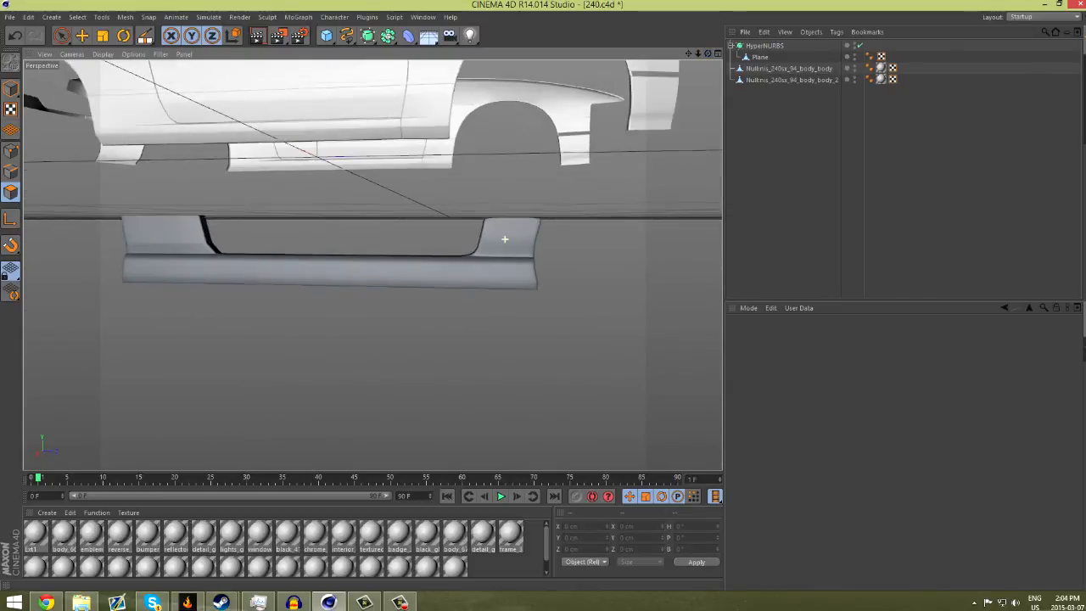
Add a loop cut to the Plane close to the front upright's top edge to sharpen it, and check the adjoining notch corner
scroll(504, 239, up, 5)
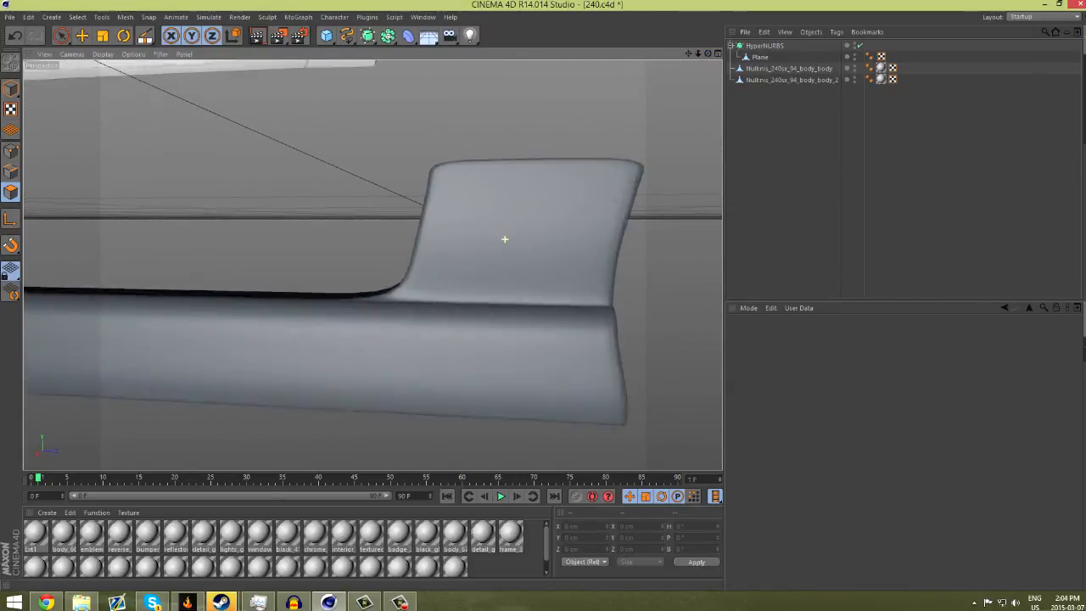
scroll(504, 239, up, 2)
click(504, 239)
alt+drag(371, 264, 371, 265)
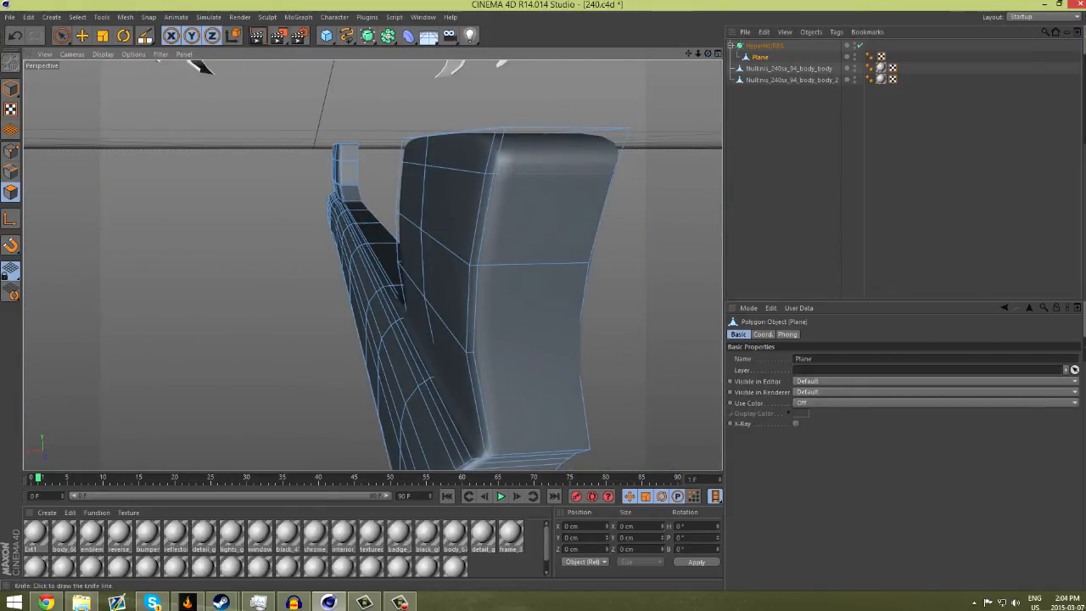
click(628, 131)
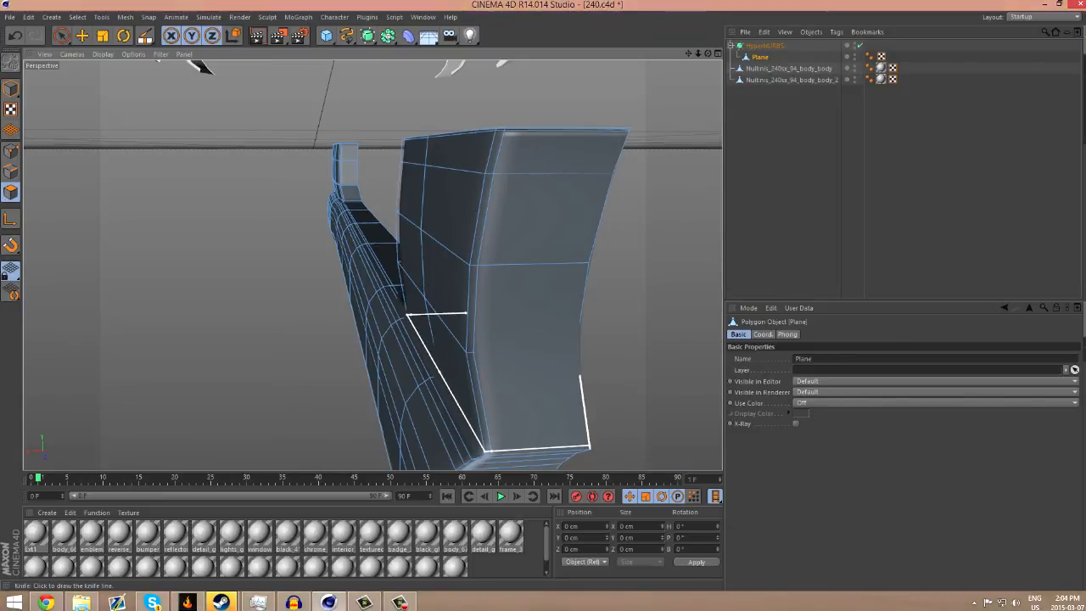
alt+drag(407, 279, 620, 216)
scroll(620, 215, up, 3)
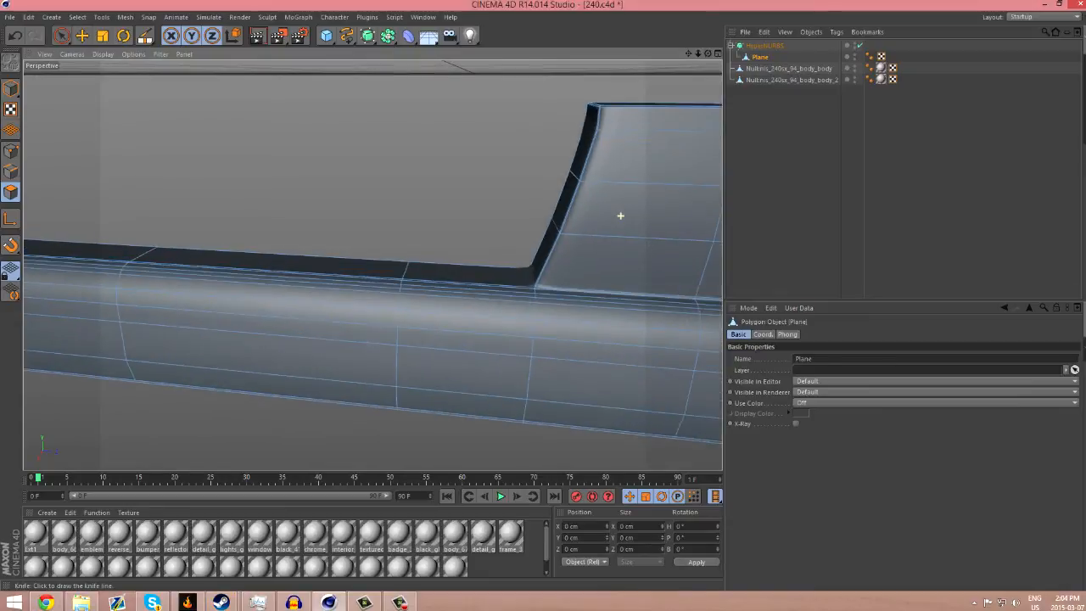
scroll(620, 216, up, 3)
click(784, 204)
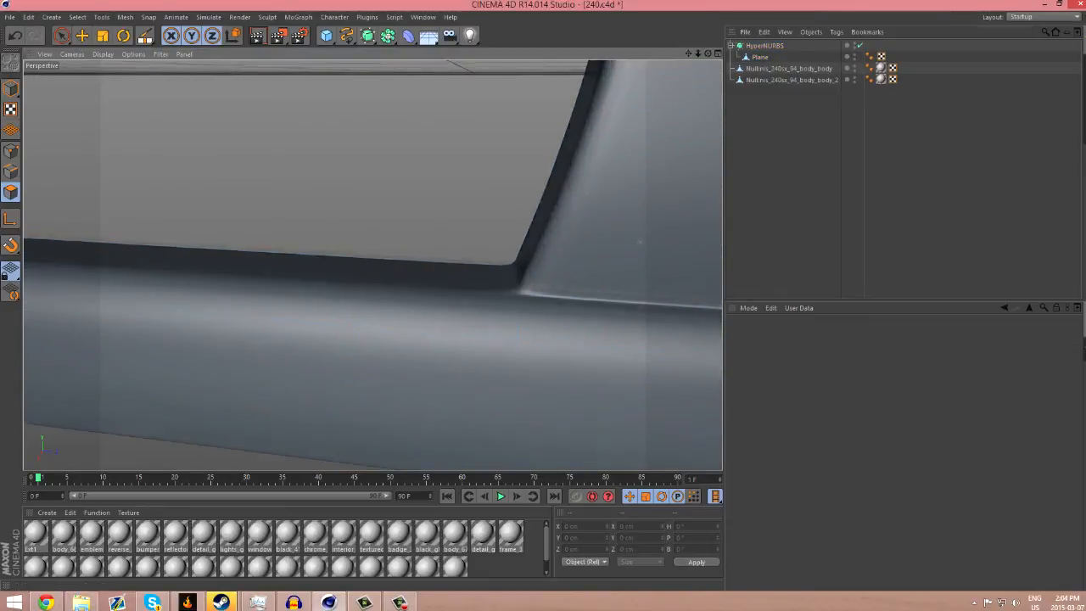
Raise the whole HyperNURBS side skirt as an object to sill height on the car body, Y about 741 cm
scroll(640, 242, down, 3)
mouse_move(697, 54)
mouse_down()
mouse_move(513, 53)
mouse_move(746, 17)
mouse_move(729, 16)
mouse_move(699, 24)
mouse_move(657, 69)
mouse_move(628, 75)
mouse_move(780, 47)
mouse_move(653, 60)
mouse_move(720, 51)
mouse_move(709, 61)
mouse_up()
click(764, 46)
scroll(280, 358, down, 3)
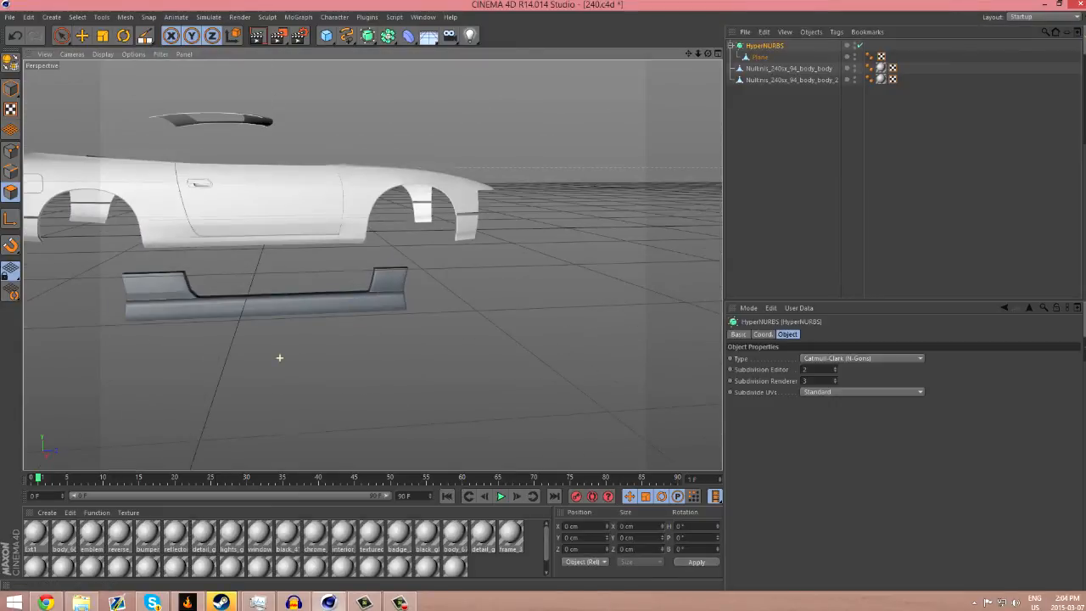
click(82, 36)
click(11, 88)
drag(264, 134, 262, 50)
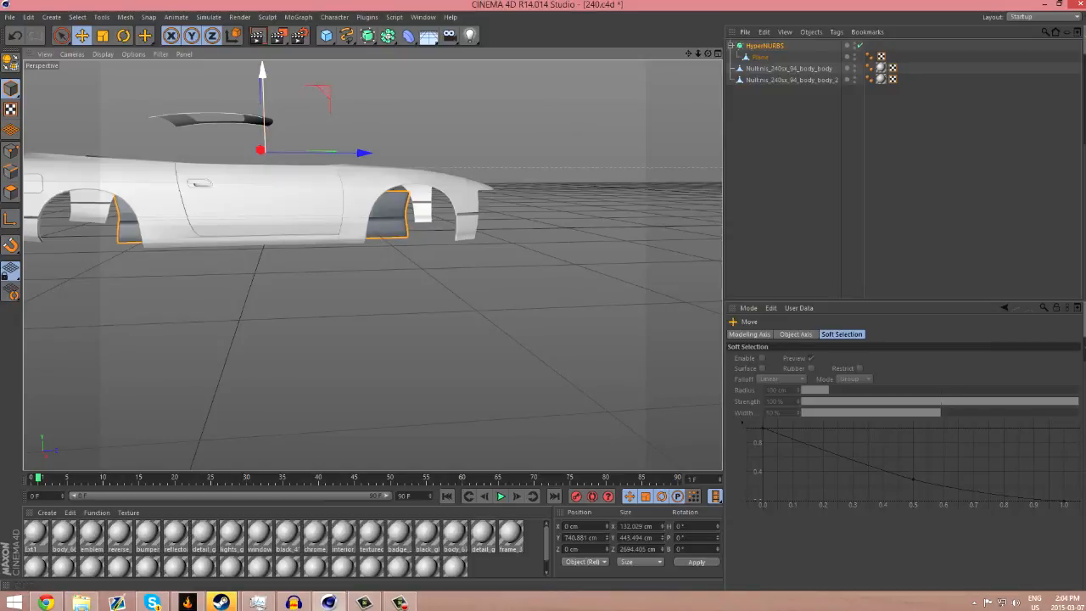
Scale the skirt down uniformly to about 1875 cm long and place it outside the body at X about 1050 cm, Y about 516 cm
drag(260, 150, 240, 123)
key(t)
drag(255, 82, 255, 119)
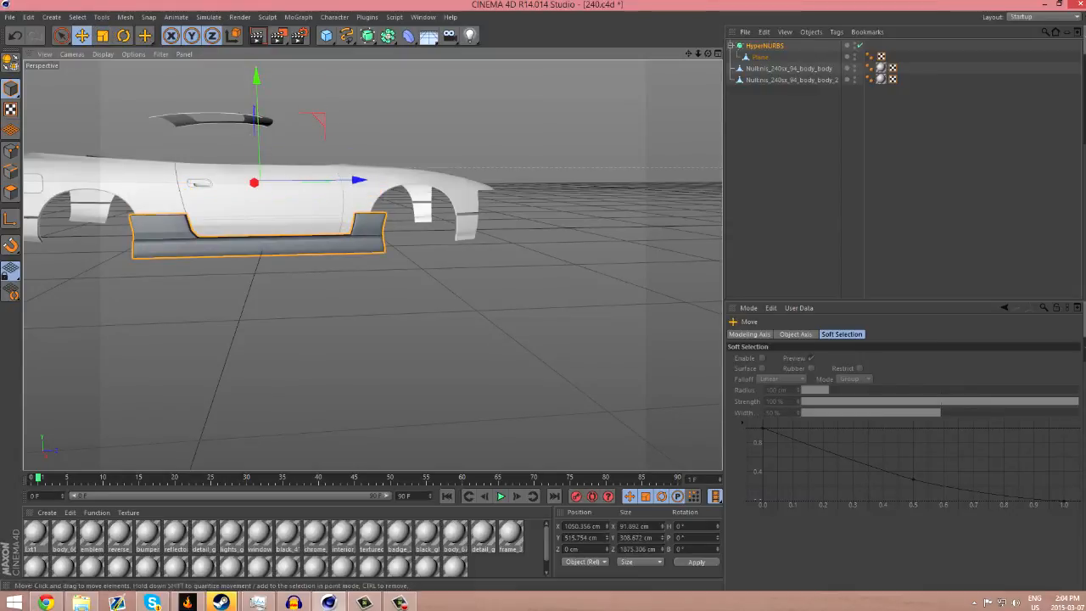
Move the skirt inward to X about 837 cm and shorten it along Z to about 1677 cm
alt+middle_drag(319, 169, 492, 185)
scroll(492, 187, up, 4)
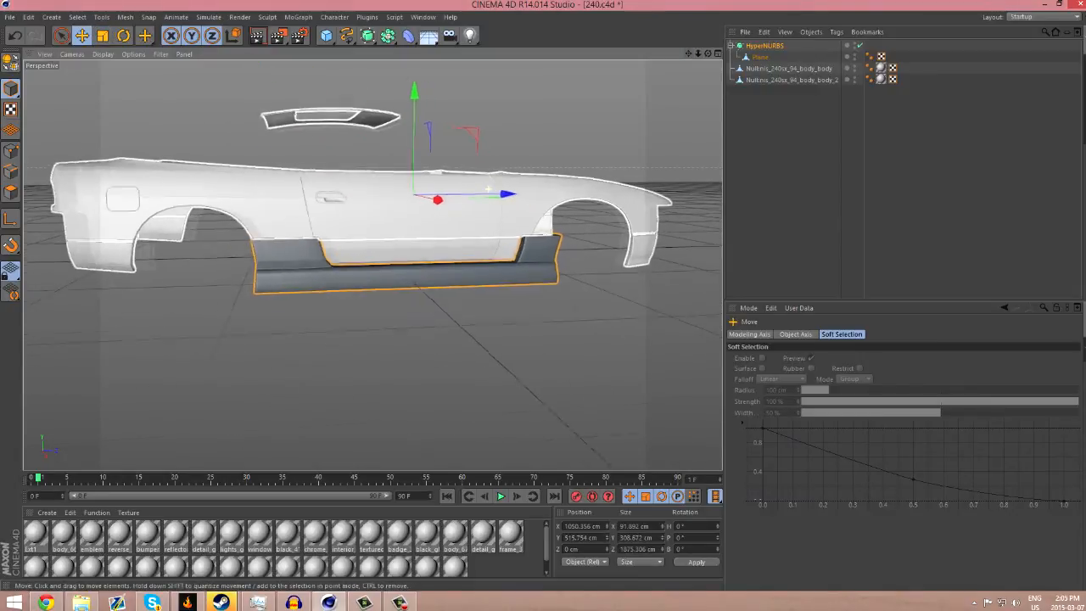
drag(428, 197, 418, 196)
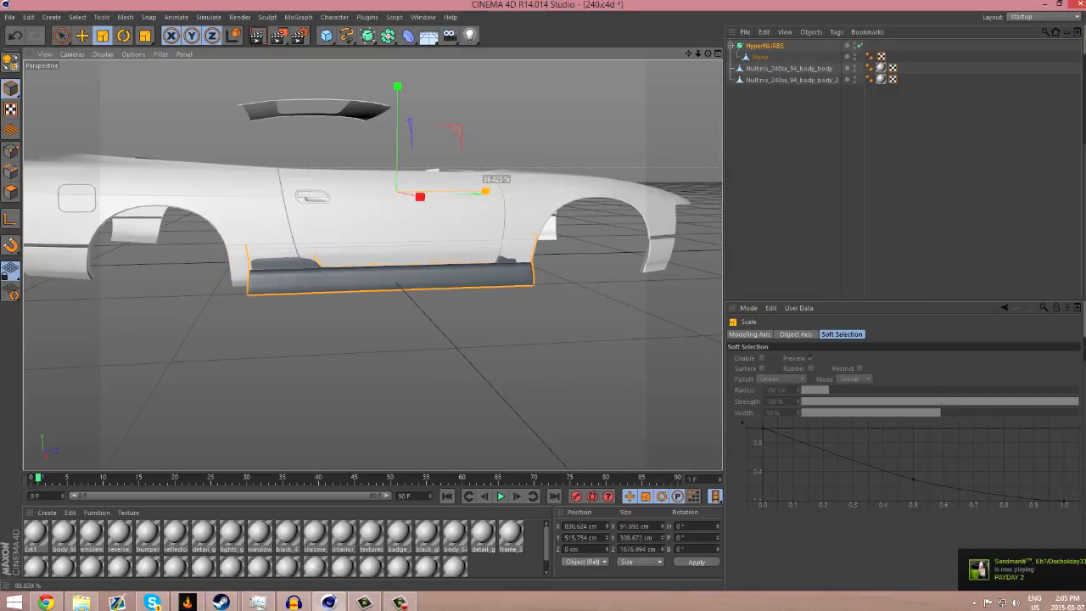
drag(484, 191, 485, 191)
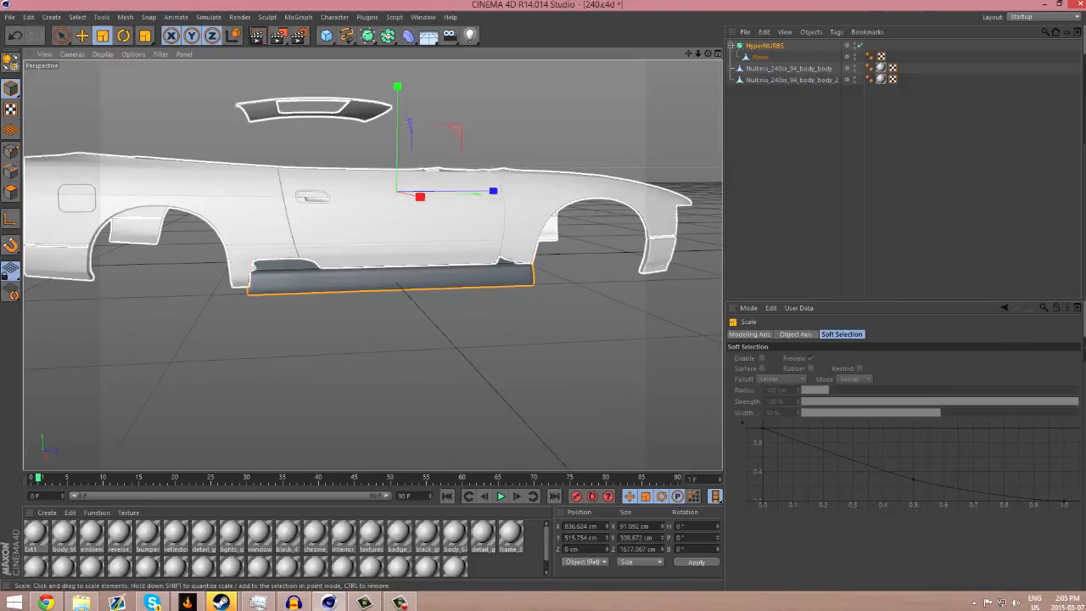
Reposition the skirt to X about 858 cm and Z about -48 cm, with its length scaled to about 1698 cm
scroll(327, 299, up, 5)
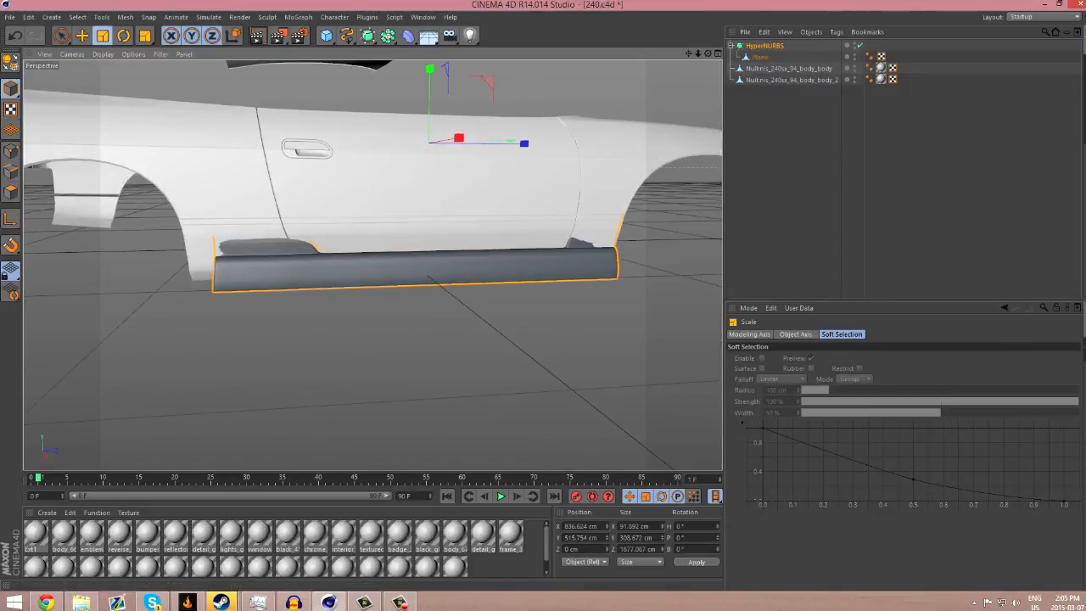
drag(456, 138, 457, 139)
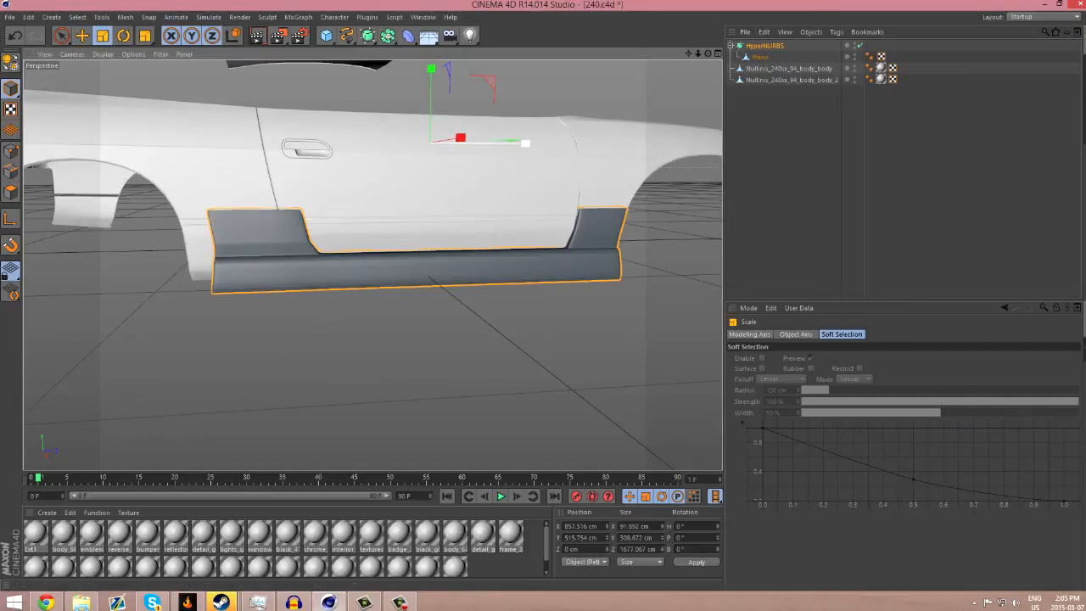
mouse_move(527, 143)
mouse_down()
mouse_move(538, 143)
mouse_move(520, 143)
mouse_up()
key(e)
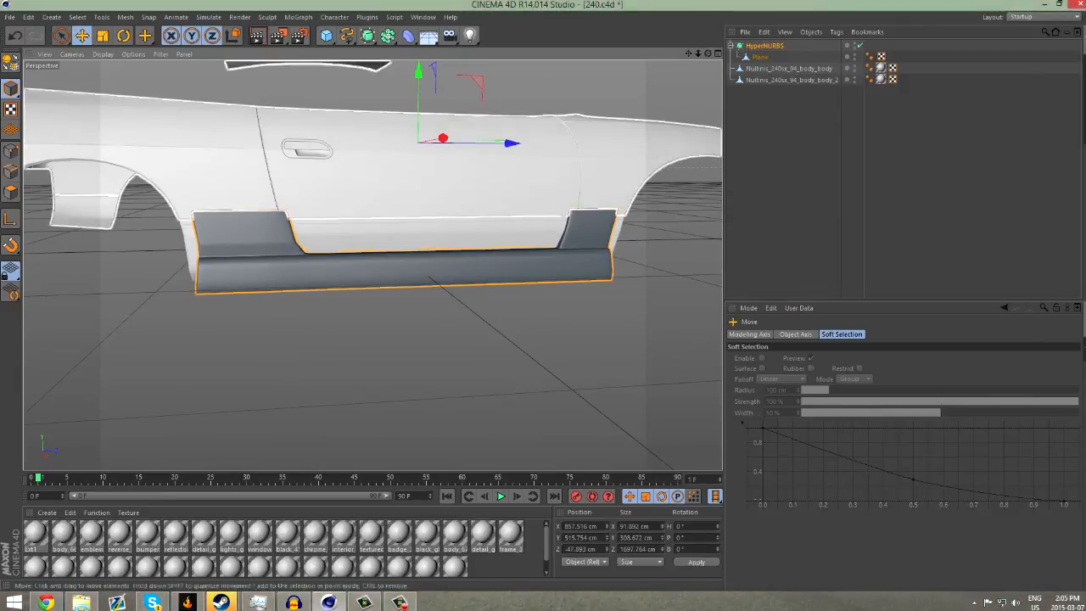
Stretch the skirt along Z to about 1818 cm to span the wheel arches and lower it to Y about 493 cm
click(102, 34)
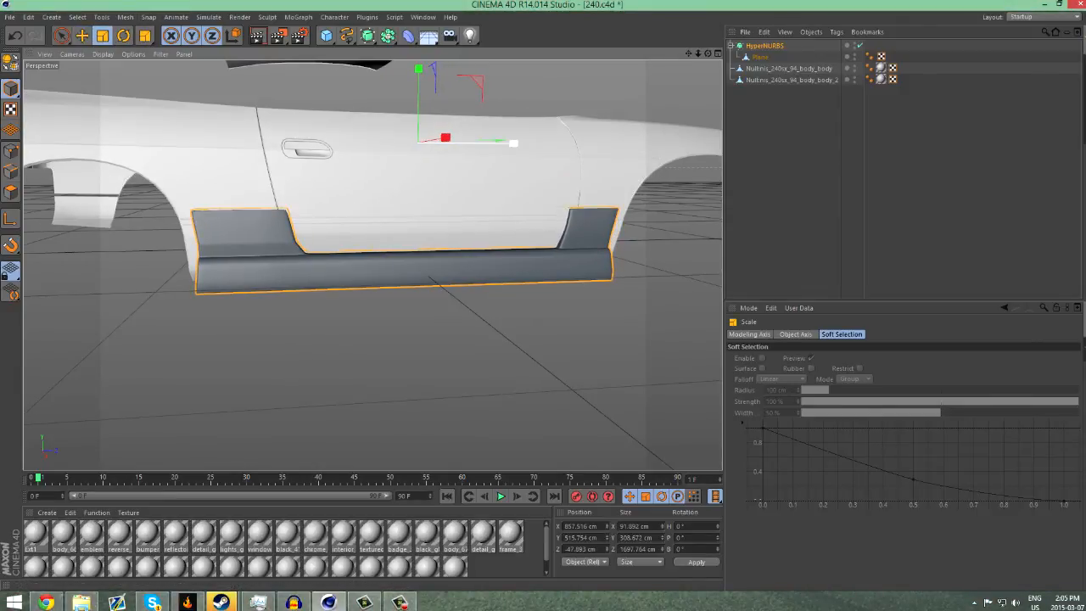
drag(501, 143, 514, 142)
mouse_move(707, 53)
mouse_down()
mouse_move(763, 53)
mouse_move(593, 54)
mouse_move(800, 54)
mouse_move(721, 56)
mouse_up()
click(82, 35)
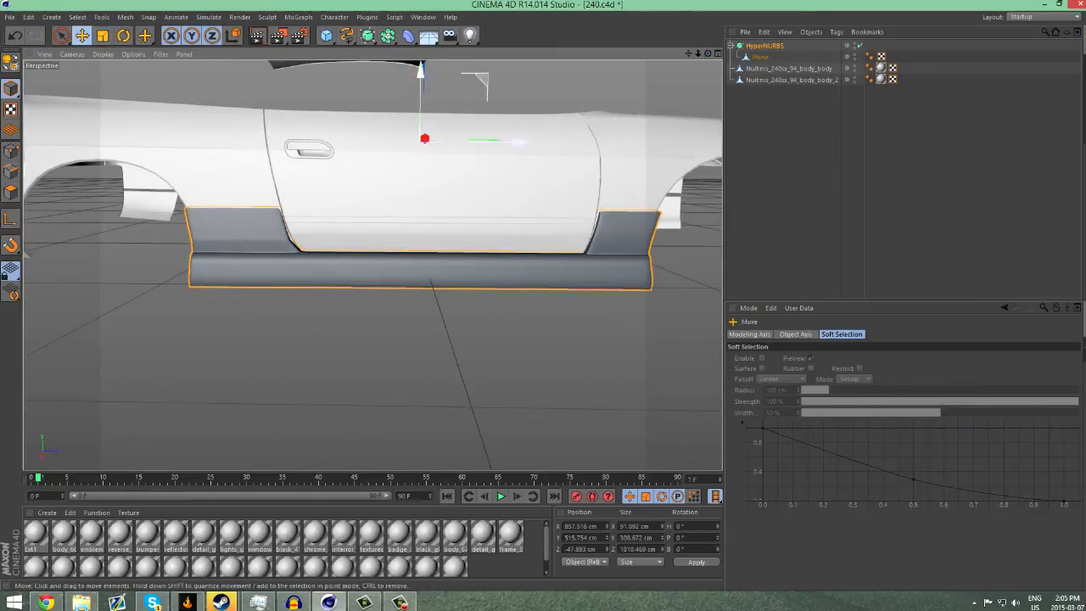
drag(420, 81, 420, 88)
click(102, 34)
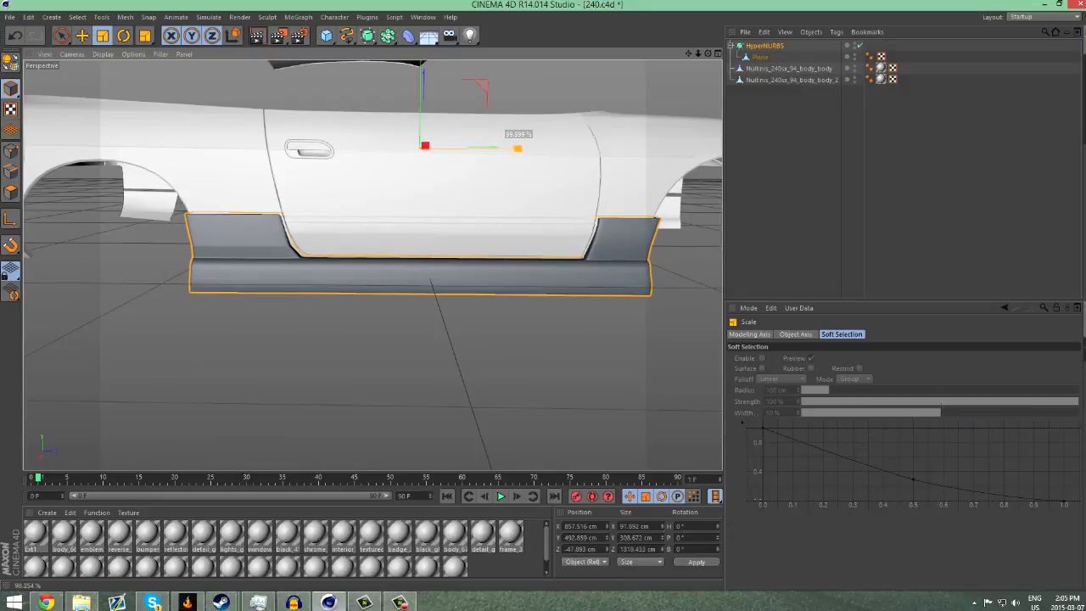
drag(517, 148, 516, 148)
Deselect the skirt and examine its fit against the car body from the side, front and rear
scroll(461, 238, down, 5)
click(767, 195)
scroll(566, 227, down, 1)
scroll(566, 226, down, 2)
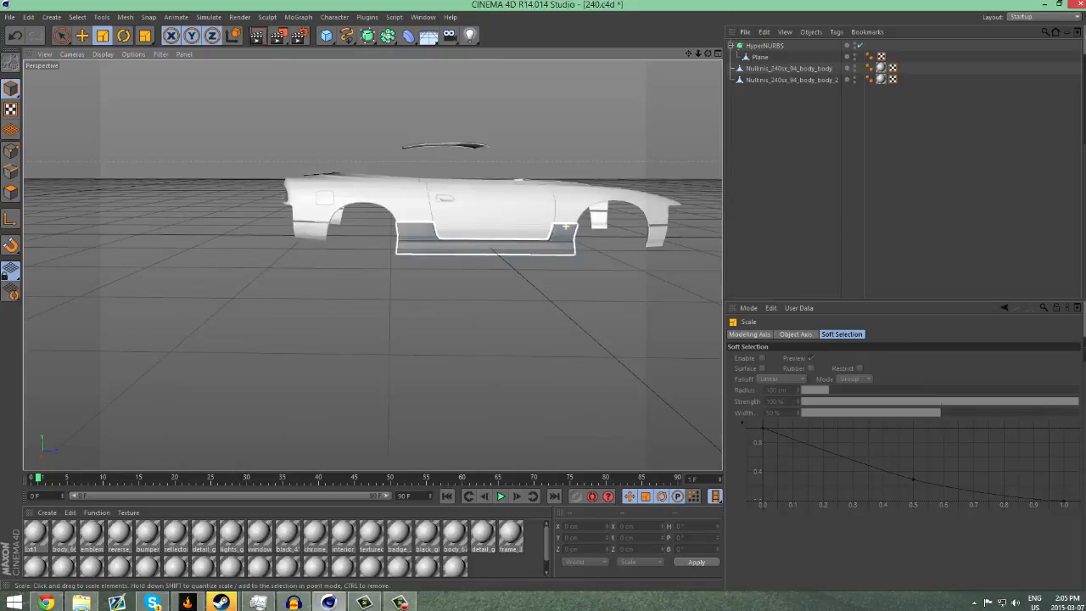
alt+drag(374, 229, 372, 264)
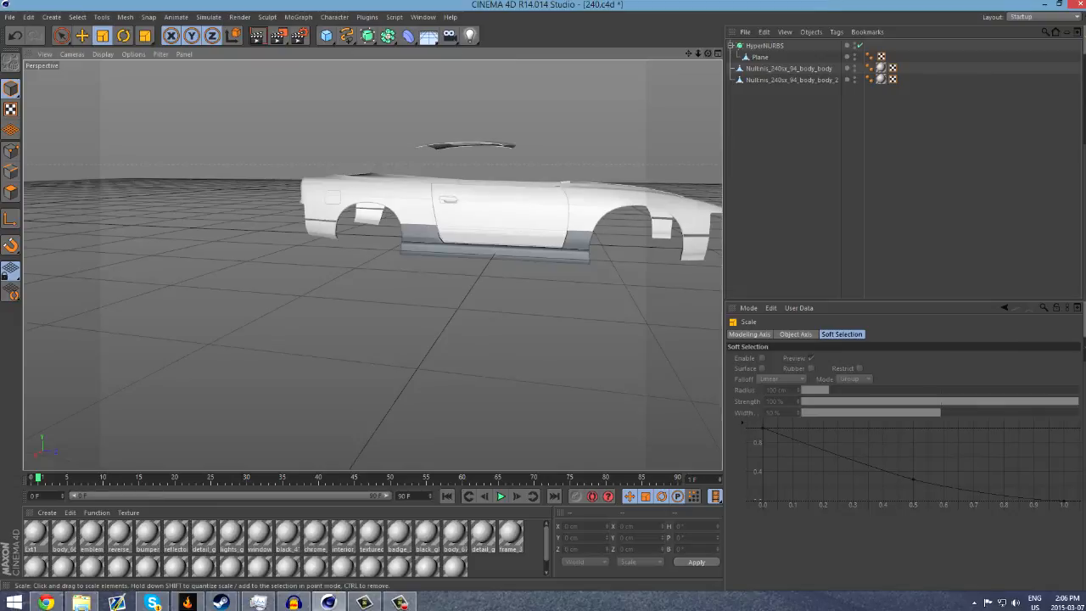
alt+drag(372, 264, 372, 265)
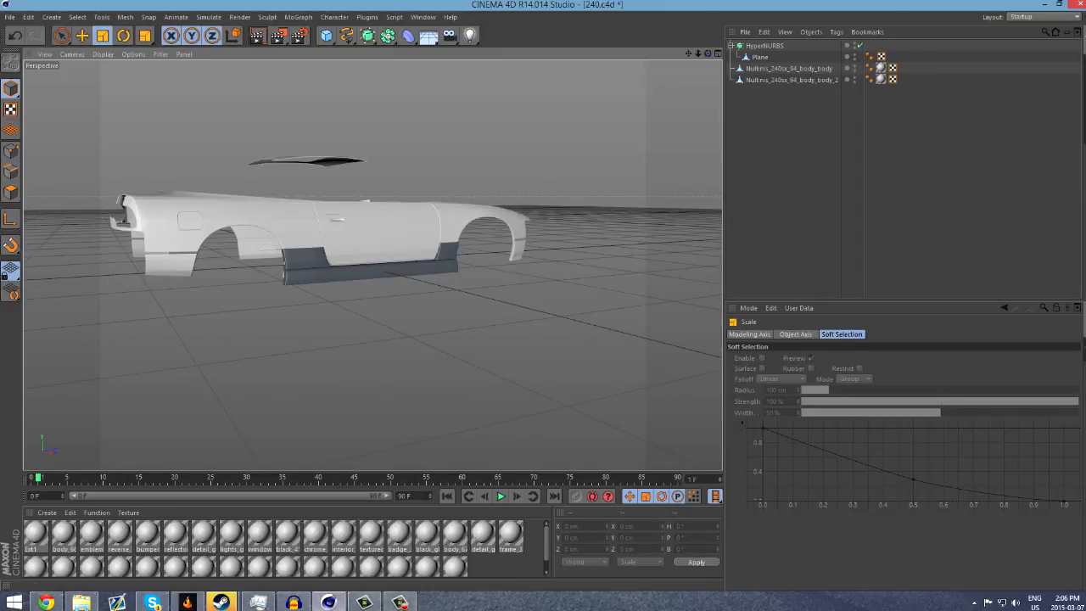
mouse_move(363, 602)
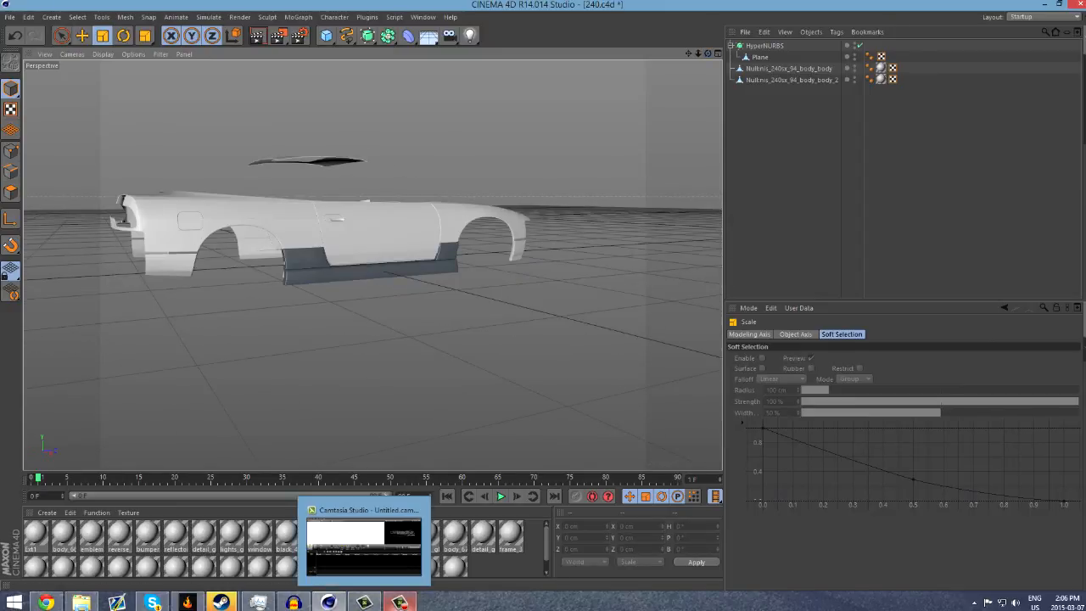
mouse_move(400, 603)
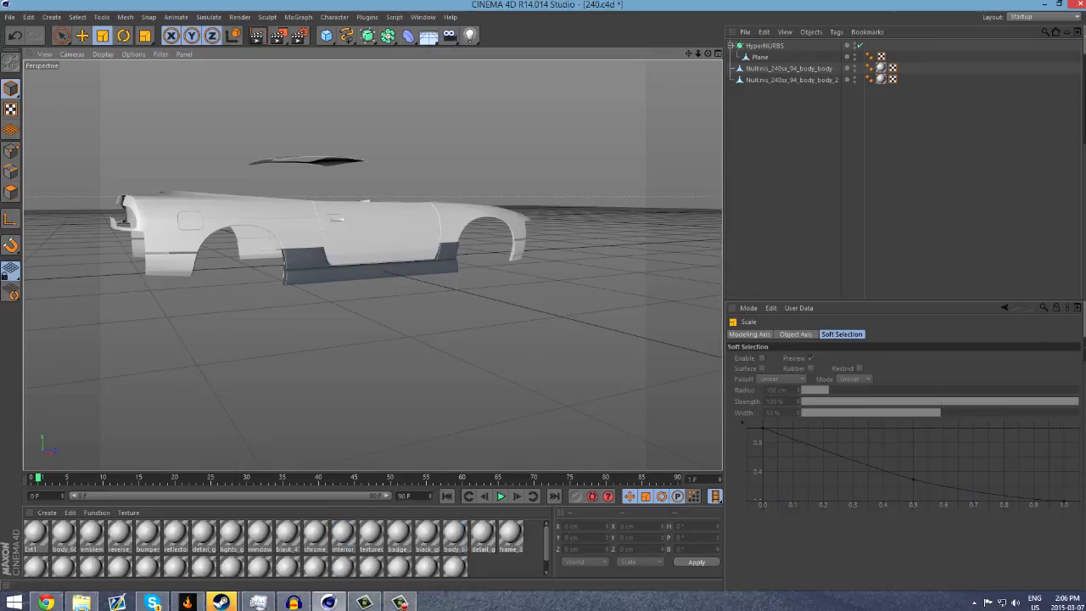